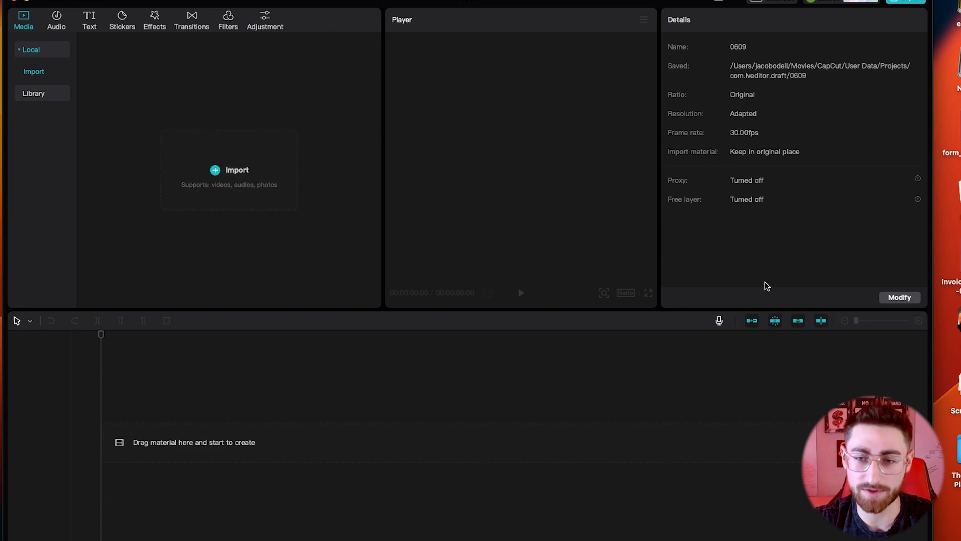
# Step: Import the four Justin practice .MOV clips from the iPhone Dump folder into the media library
pyautogui.click(219, 178)
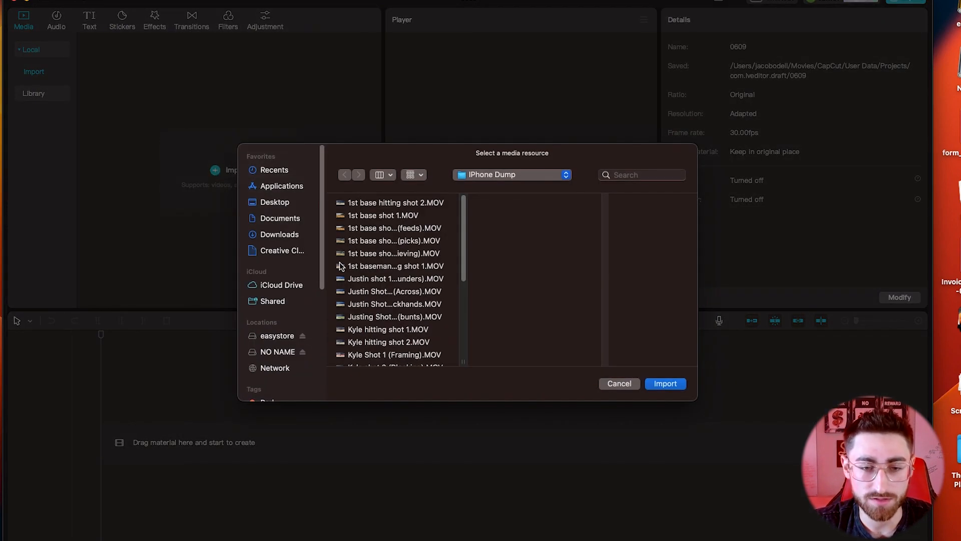
pyautogui.click(356, 279)
pyautogui.keyDown('shift'); pyautogui.click(358, 316); pyautogui.keyUp('shift')
pyautogui.click(656, 384)
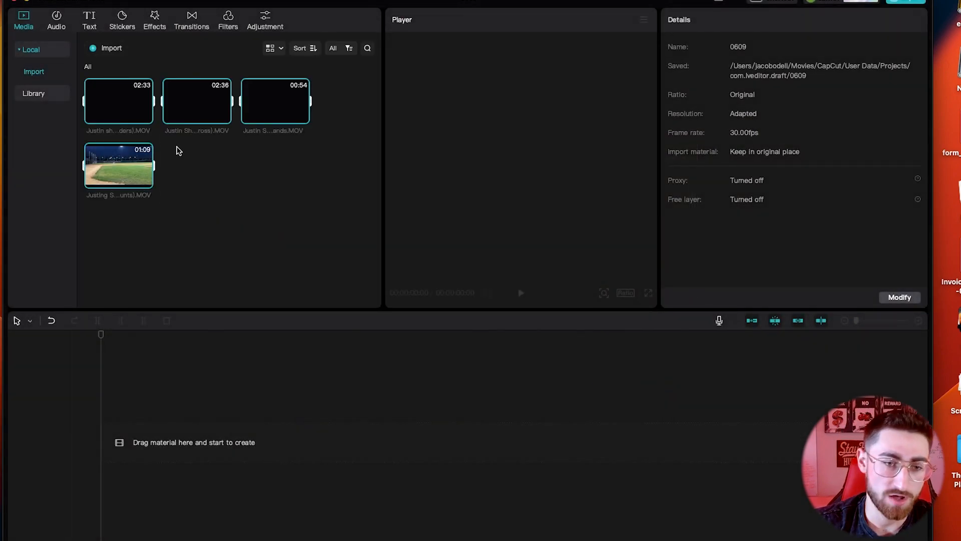
pyautogui.moveTo(201, 103); pyautogui.dragTo(203, 314)
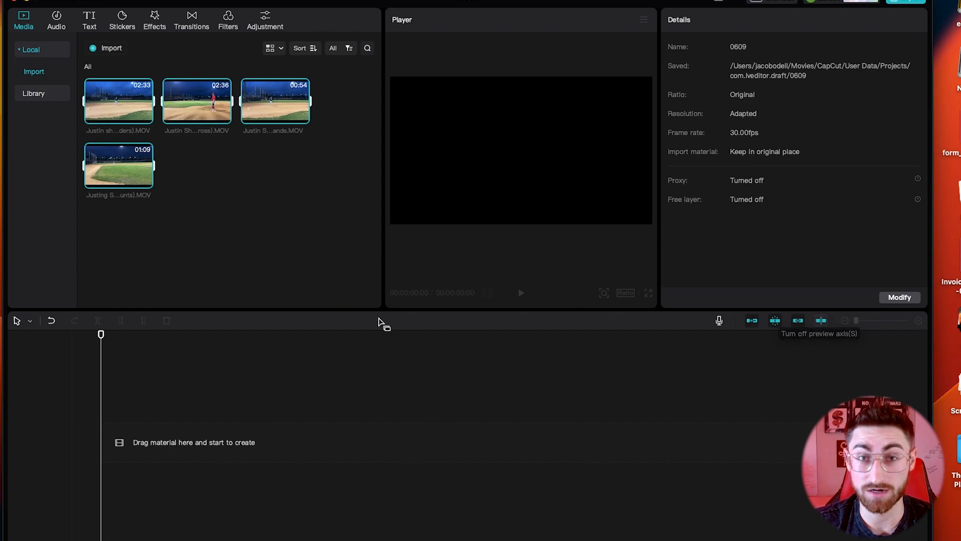
# Step: Add Z hitting shot 1.MOV and Z hitting shot 2.MOV to the library, making six clips in total
pyautogui.click(30, 321)
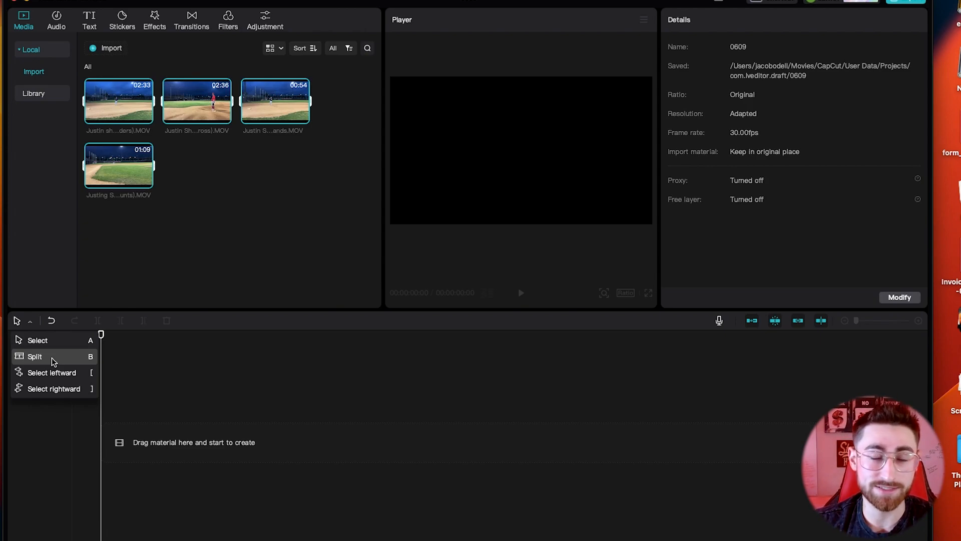
pyautogui.click(130, 366)
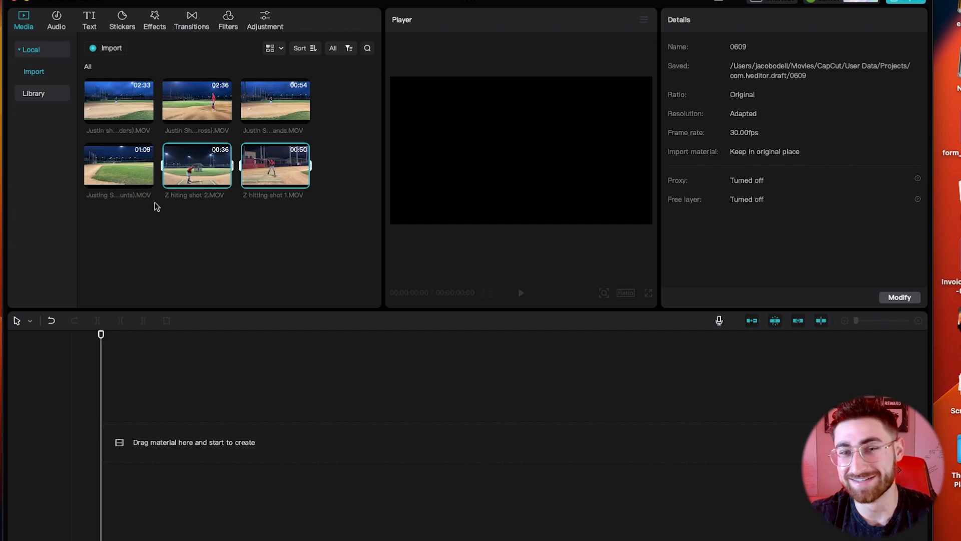
pyautogui.click(221, 234)
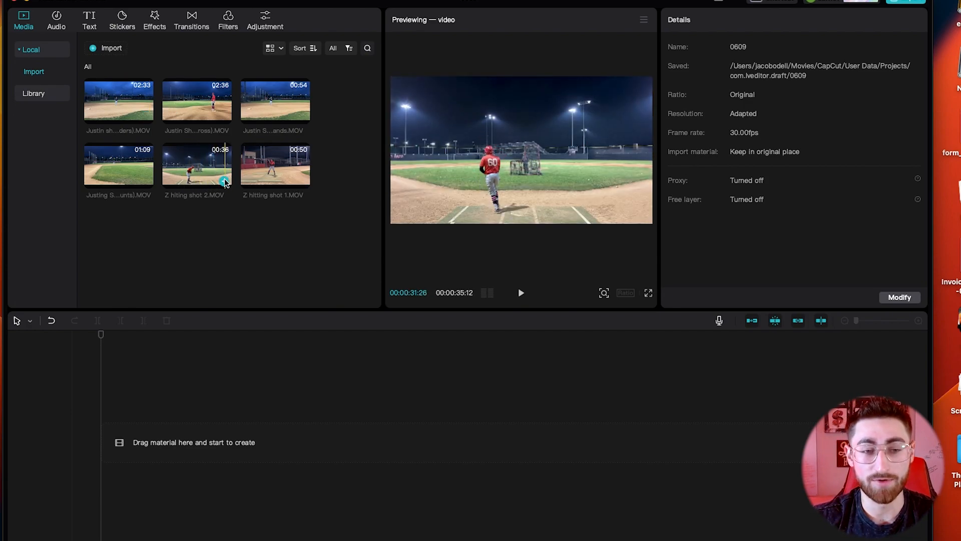
# Step: Place Z hitting shot 2 on the timeline at 0:00
pyautogui.moveTo(198, 176); pyautogui.dragTo(178, 174)
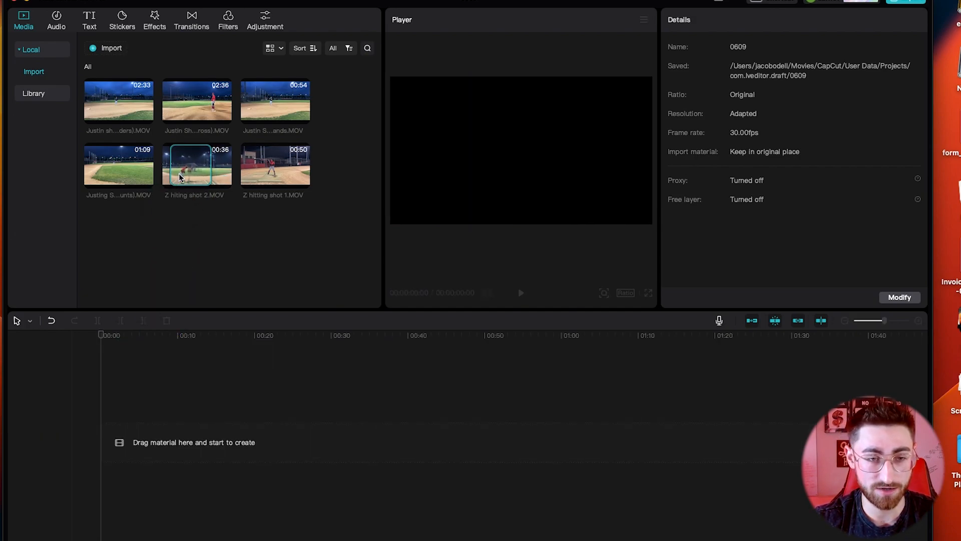
pyautogui.click(226, 180)
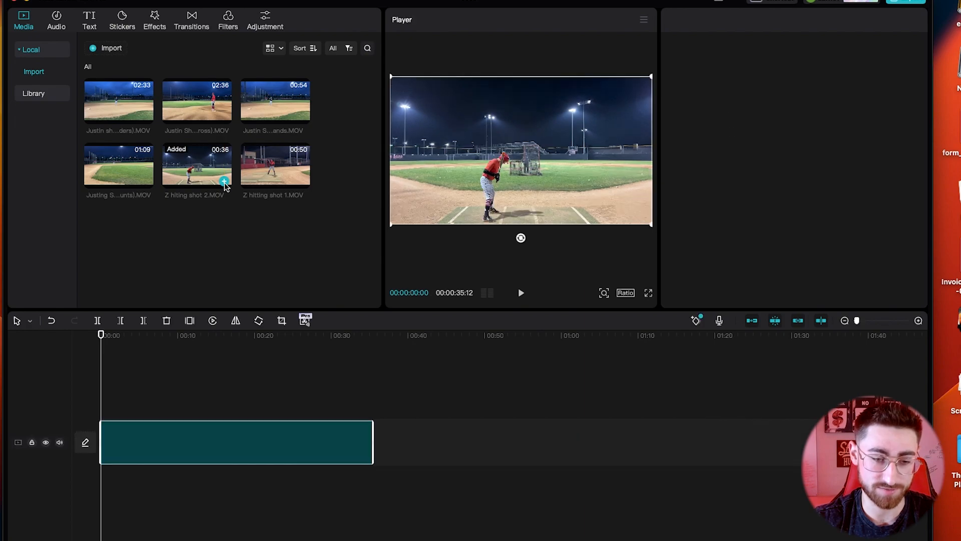
pyautogui.click(152, 460)
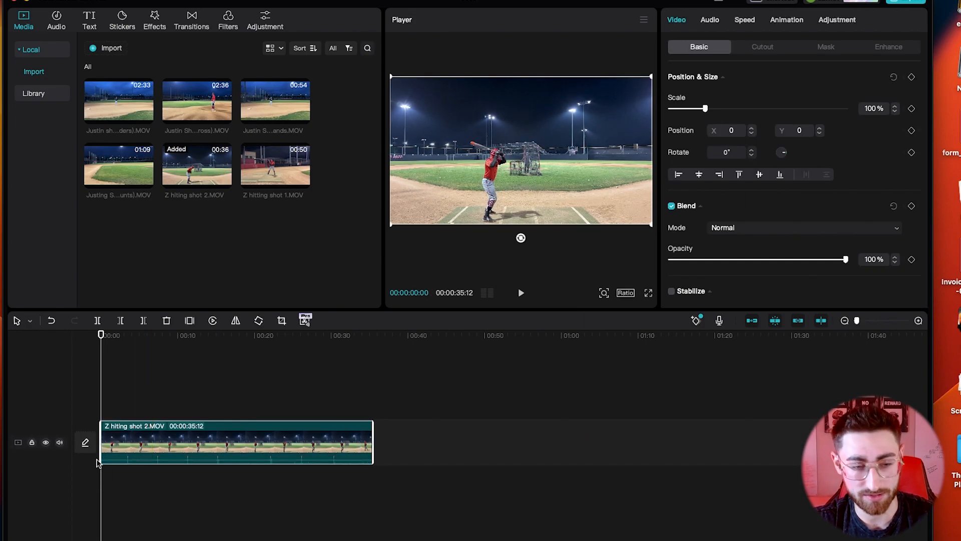
# Step: Cut the first six seconds off Z hitting shot 2, leaving 29:02, and play it back
pyautogui.click(150, 403)
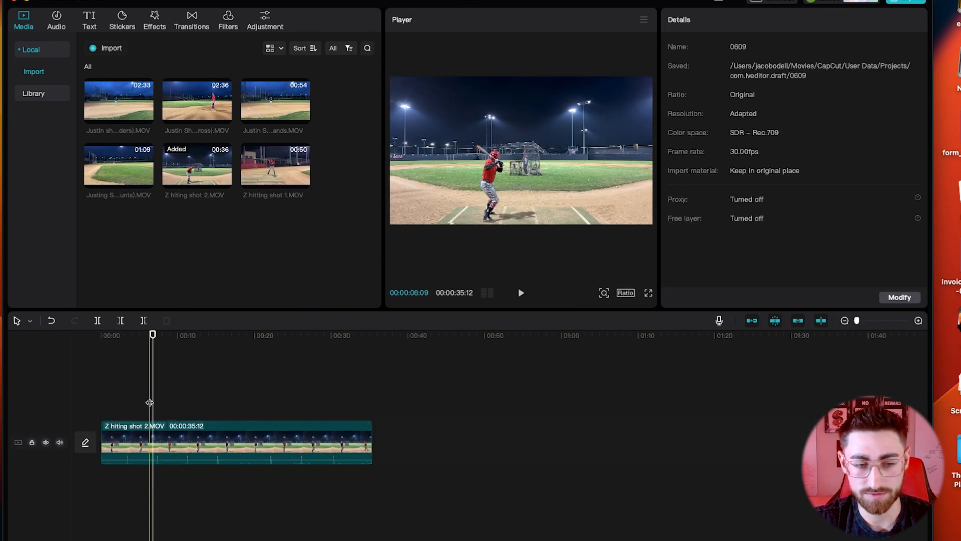
pyautogui.click(152, 433)
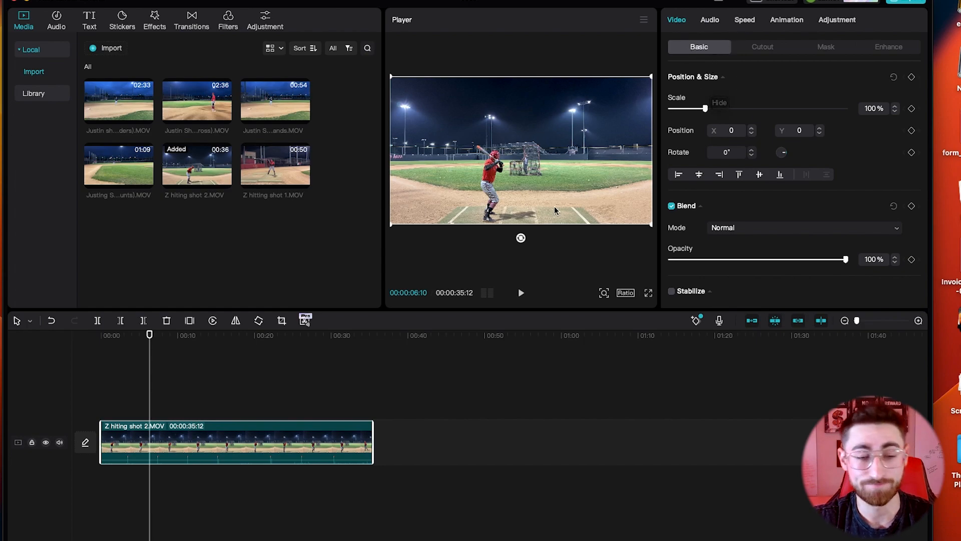
pyautogui.click(150, 445)
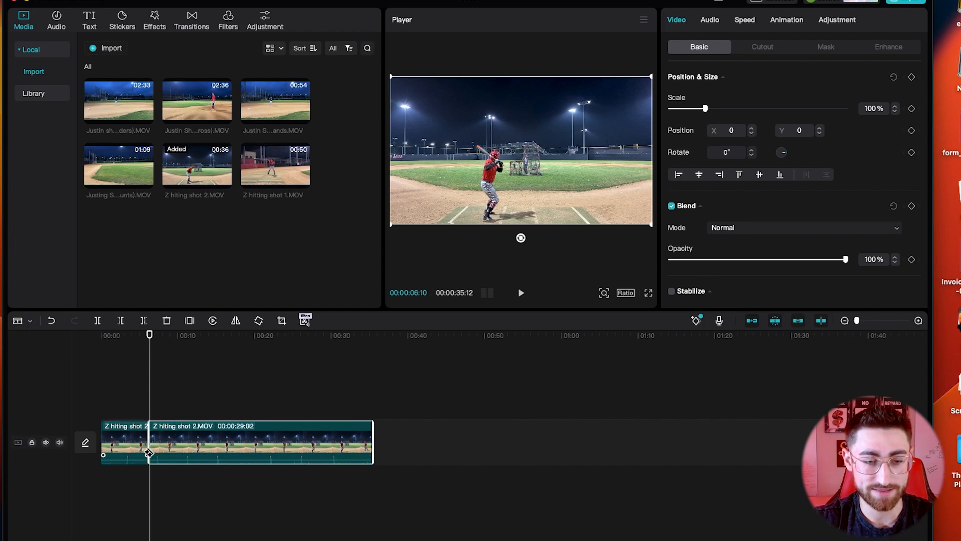
pyautogui.press('a')
pyautogui.click(140, 445)
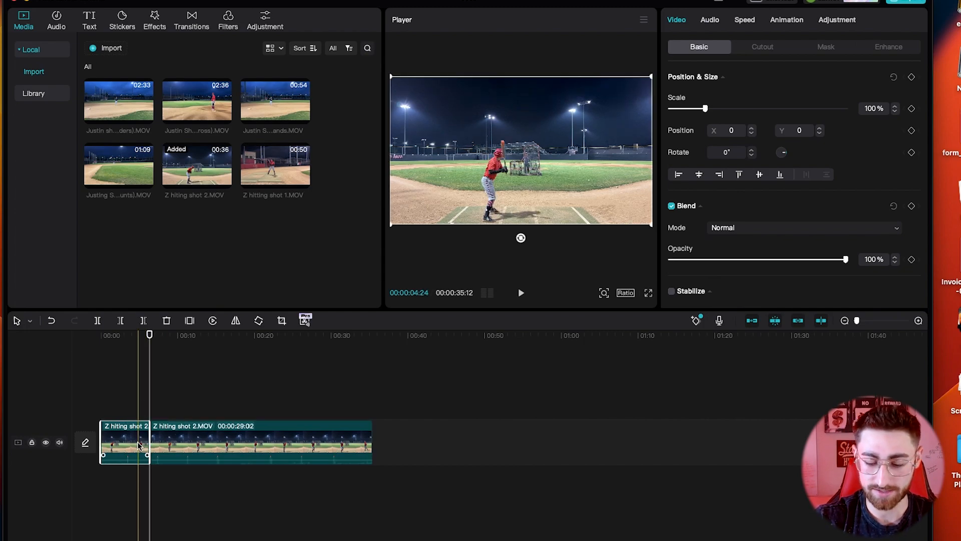
pyautogui.press('Delete')
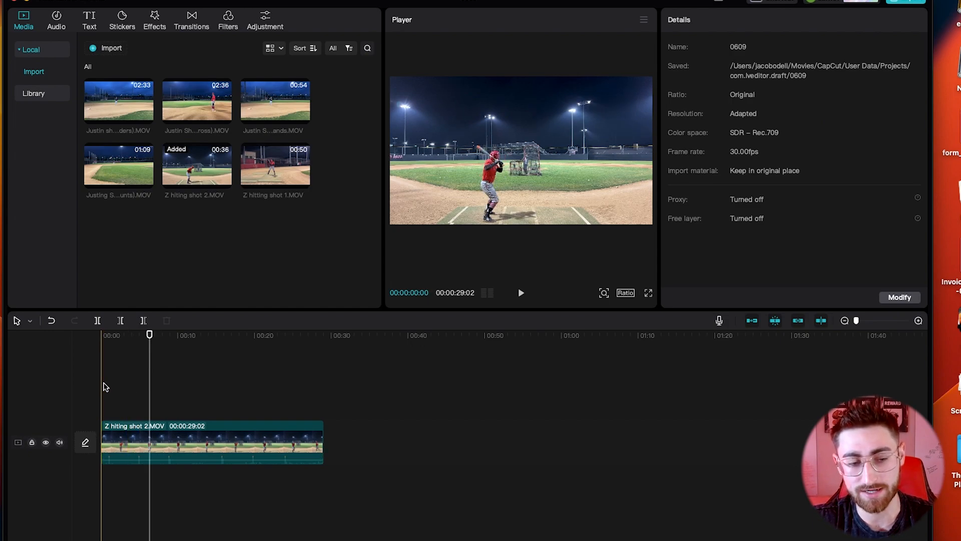
pyautogui.press('space')
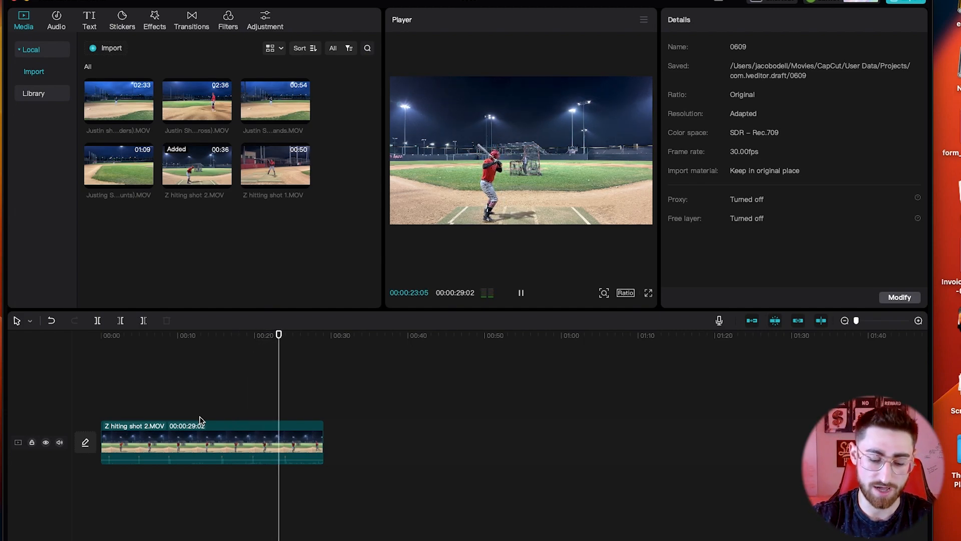
# Step: Delete the tail of Z hitting shot 2 so it lasts 25:11
pyautogui.click(294, 447)
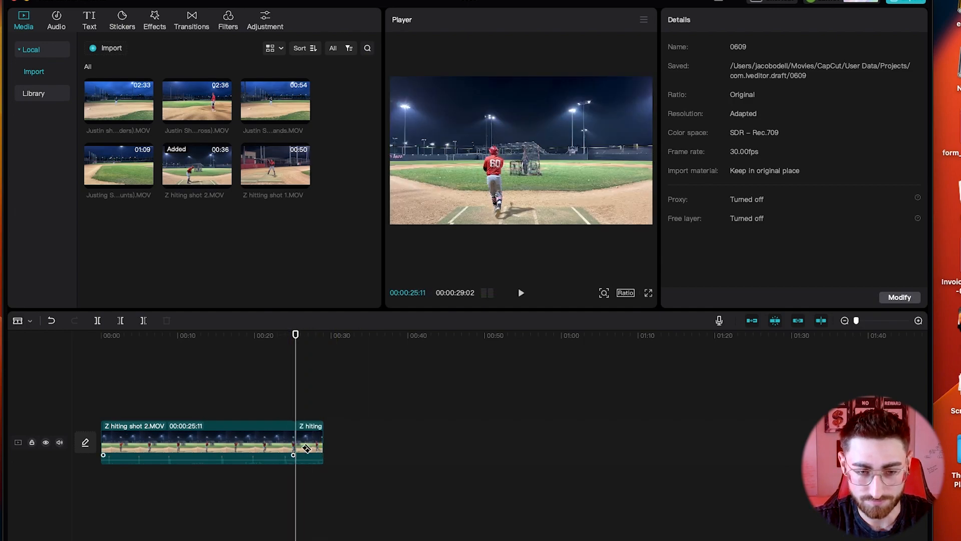
pyautogui.click(305, 439)
pyautogui.press('Delete')
pyautogui.click(104, 373)
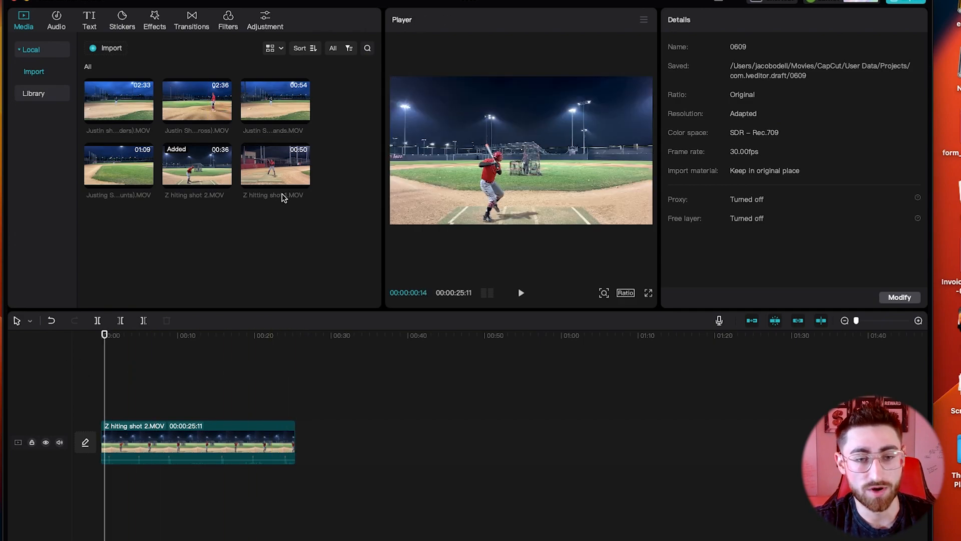
# Step: Add Z hitting shot 1 after shot 2 and cut off its short opening piece
pyautogui.moveTo(265, 164); pyautogui.dragTo(300, 445)
pyautogui.click(301, 396)
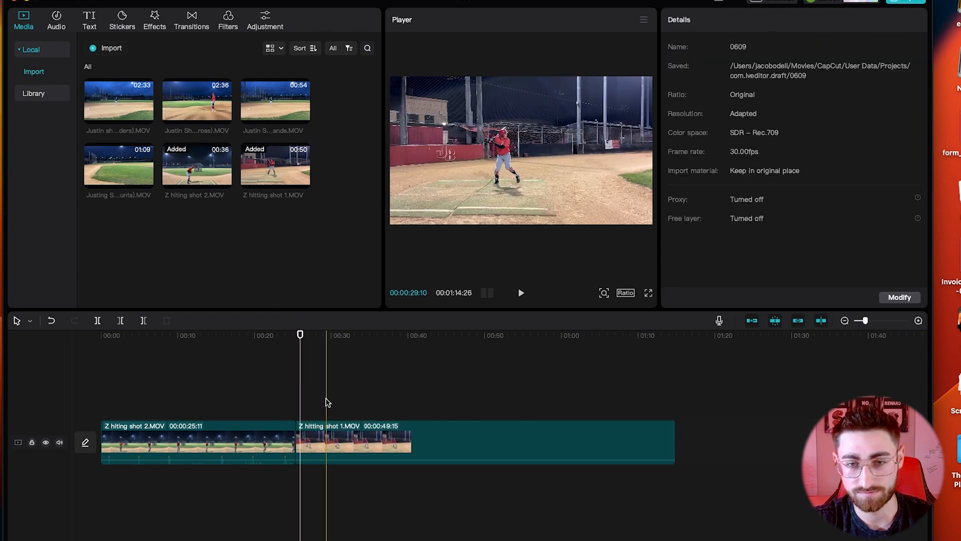
pyautogui.click(321, 395)
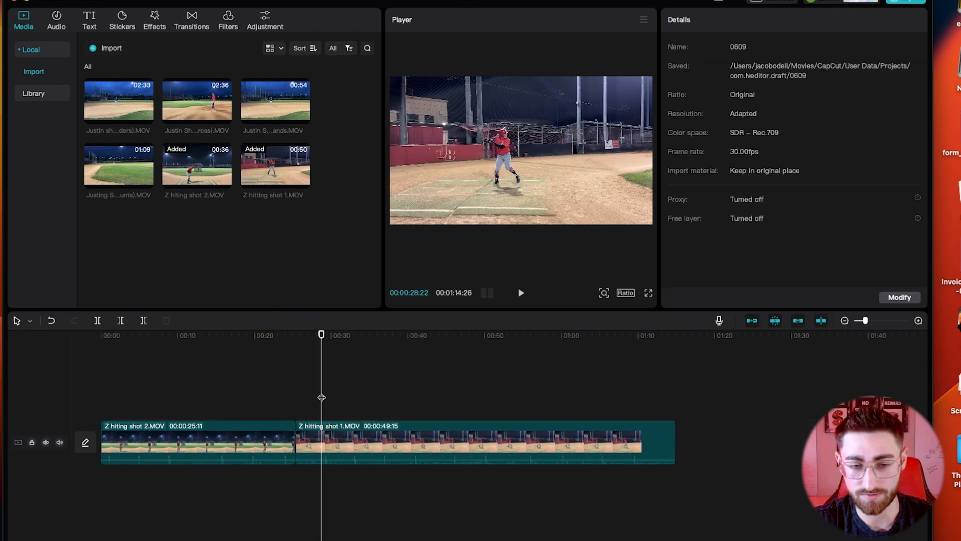
pyautogui.moveTo(320, 396); pyautogui.dragTo(320, 396)
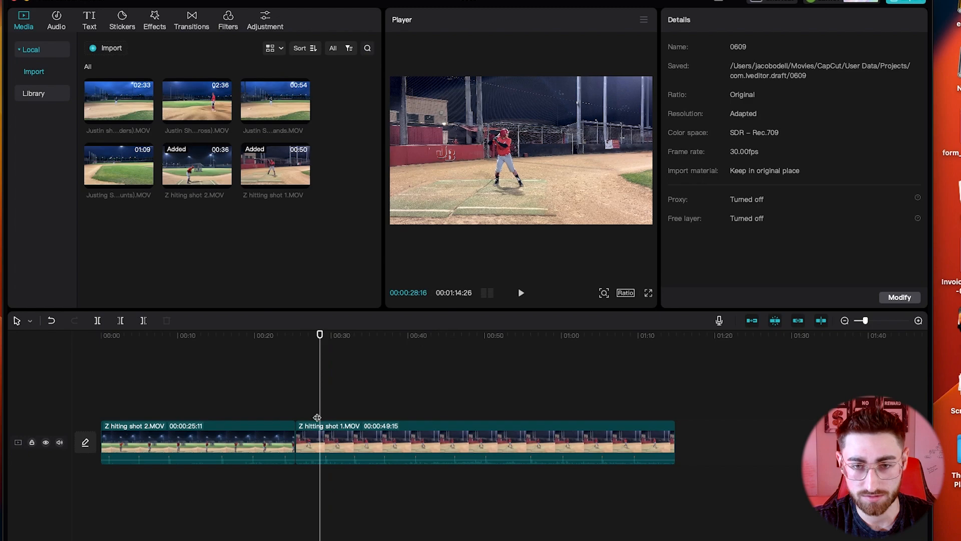
pyautogui.click(320, 433)
pyautogui.press('super+b')
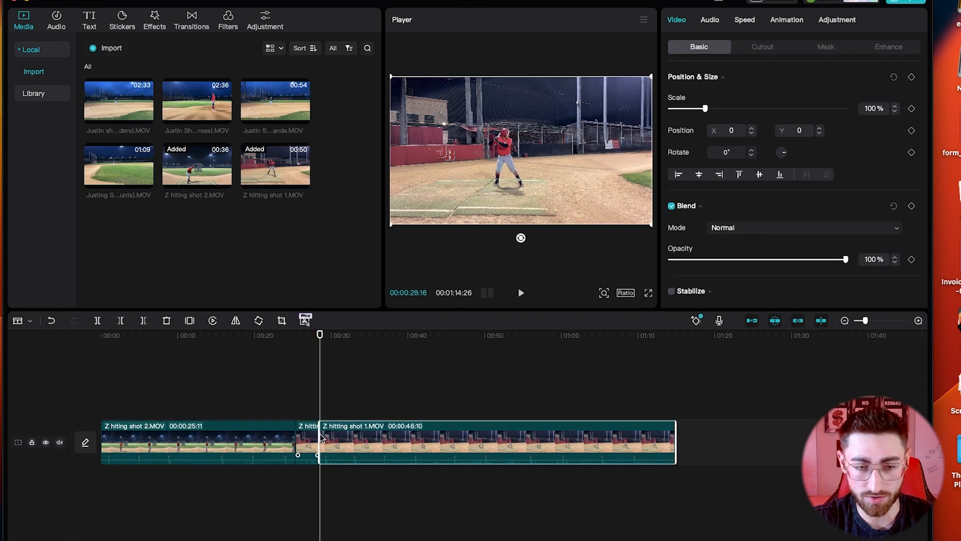
pyautogui.click(308, 436)
pyautogui.press('Delete')
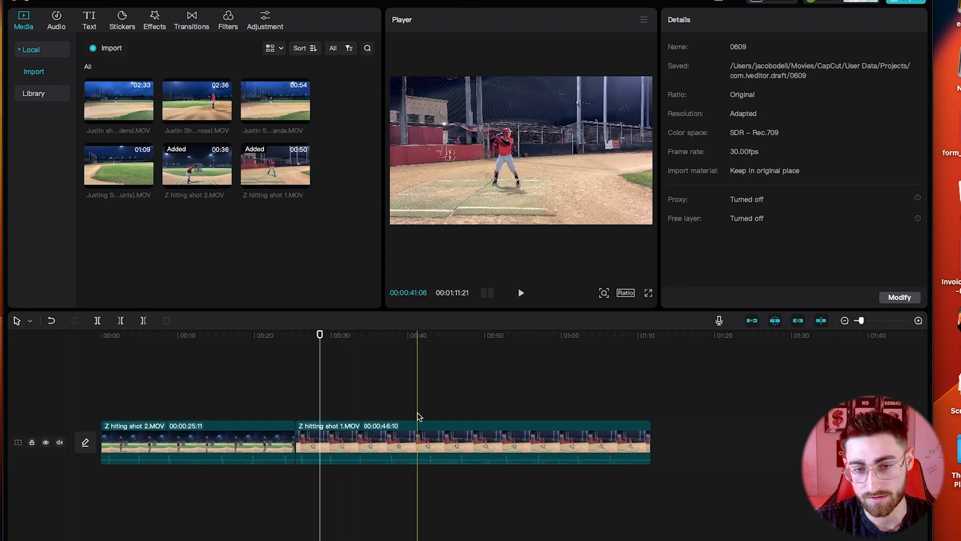
# Step: Split Z hitting shot 1 at about 0:44 and delete everything after it, leaving 19:01
pyautogui.click(434, 420)
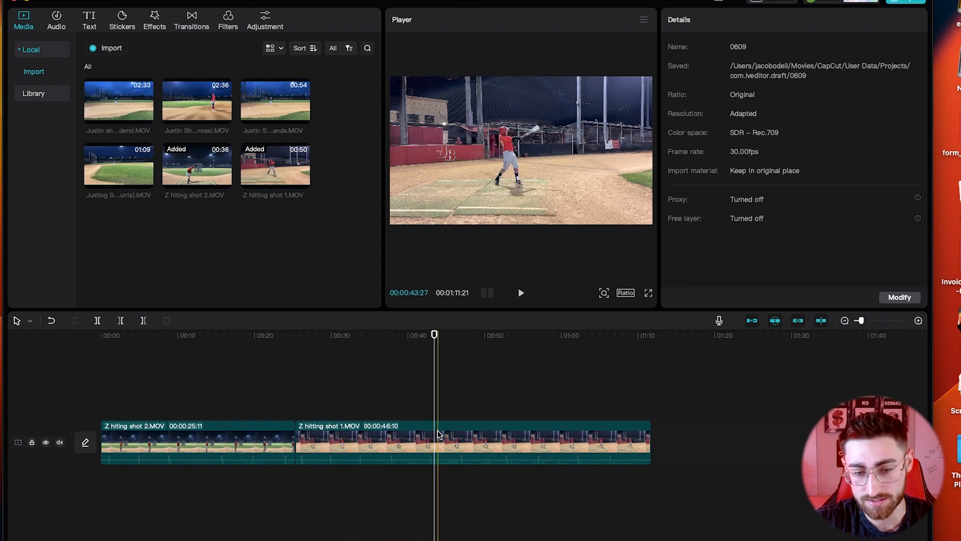
pyautogui.click(435, 433)
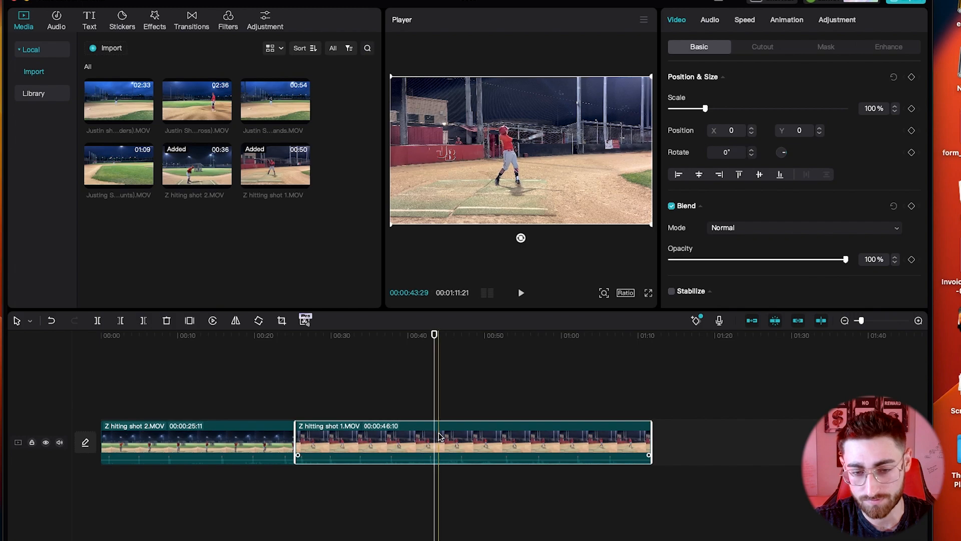
pyautogui.click(441, 422)
pyautogui.click(440, 439)
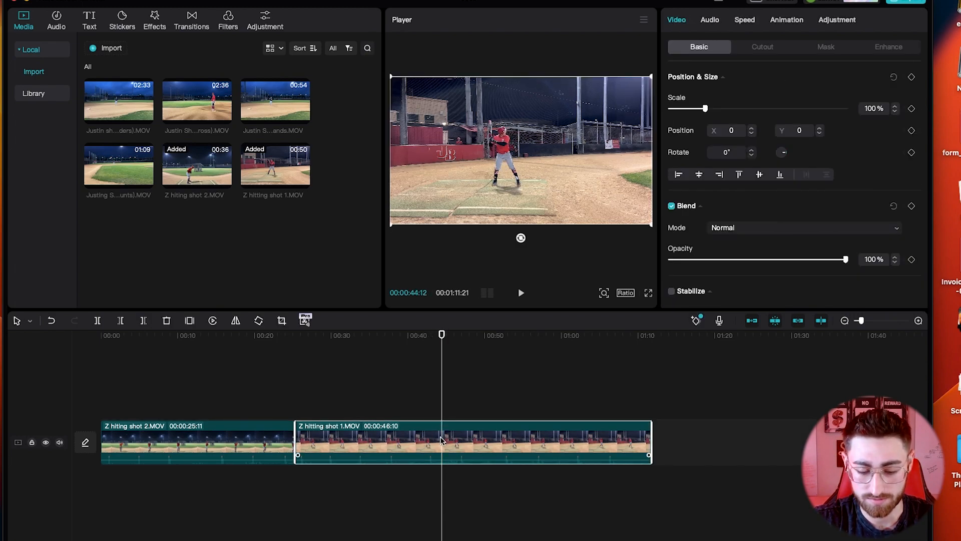
pyautogui.press('super+b')
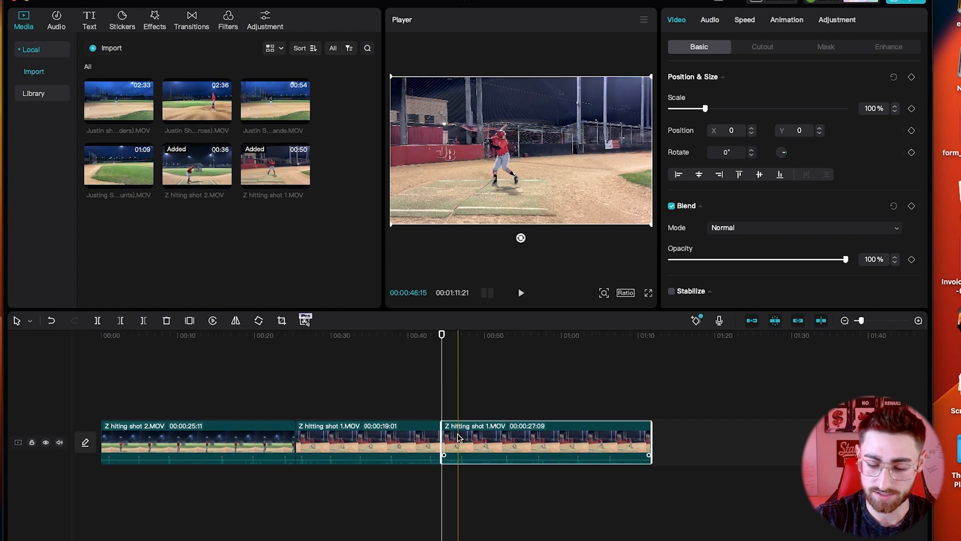
pyautogui.press('Delete')
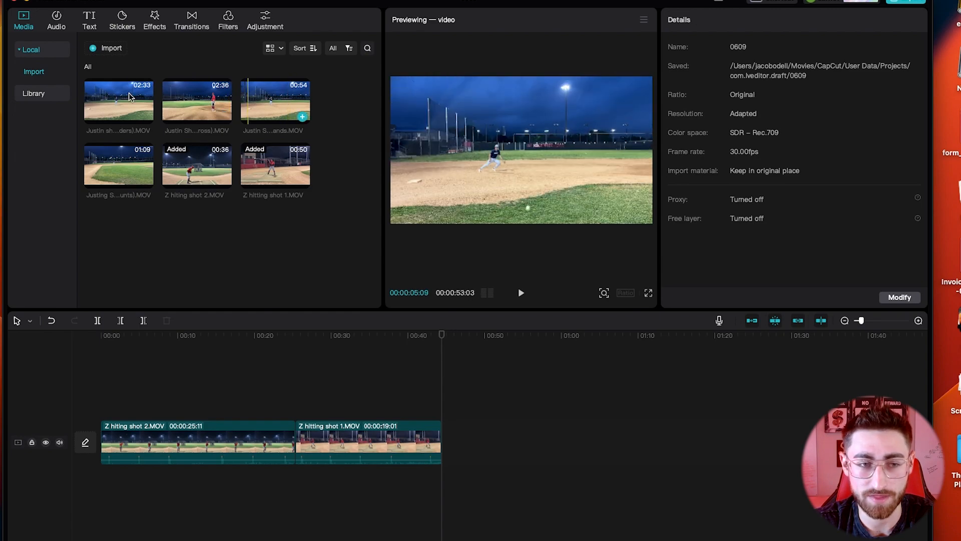
# Step: Add the Grounders clip to the timeline end and remove its first six seconds
pyautogui.moveTo(129, 97); pyautogui.dragTo(472, 447)
pyautogui.click(487, 435)
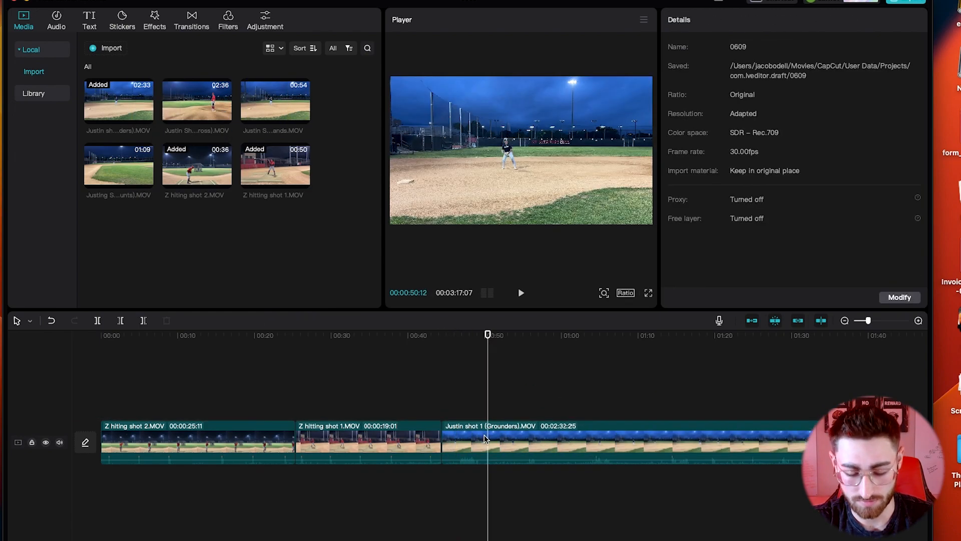
pyautogui.press('super+b')
pyautogui.click(483, 441)
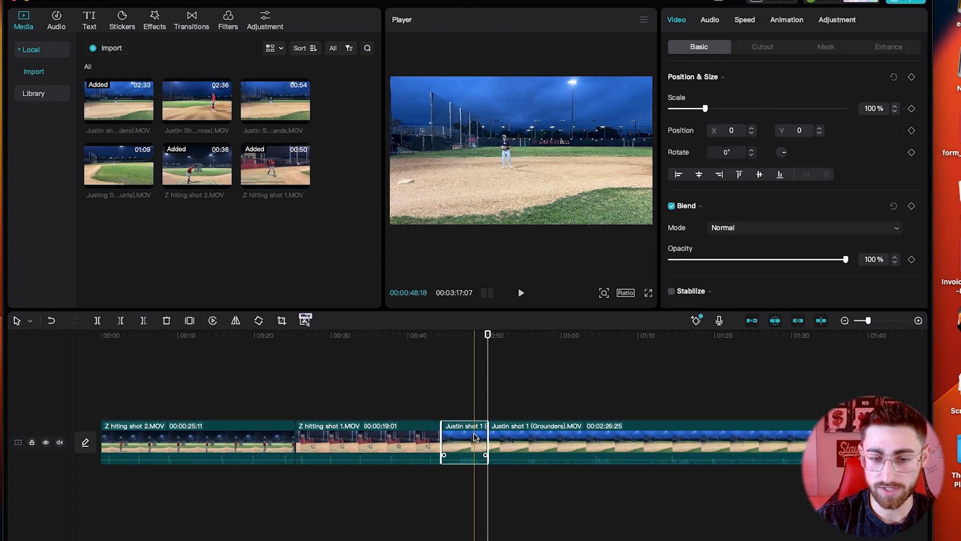
pyautogui.press('BackSpace')
# Step: Review the Grounders footage and split it into two pieces at about 1:22
pyautogui.click(436, 405)
pyautogui.press('space')
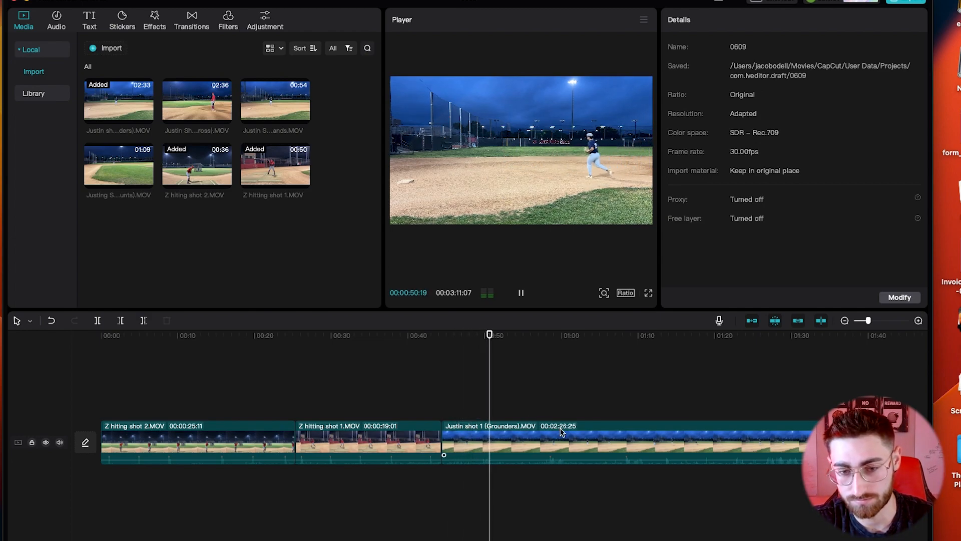
pyautogui.press('space')
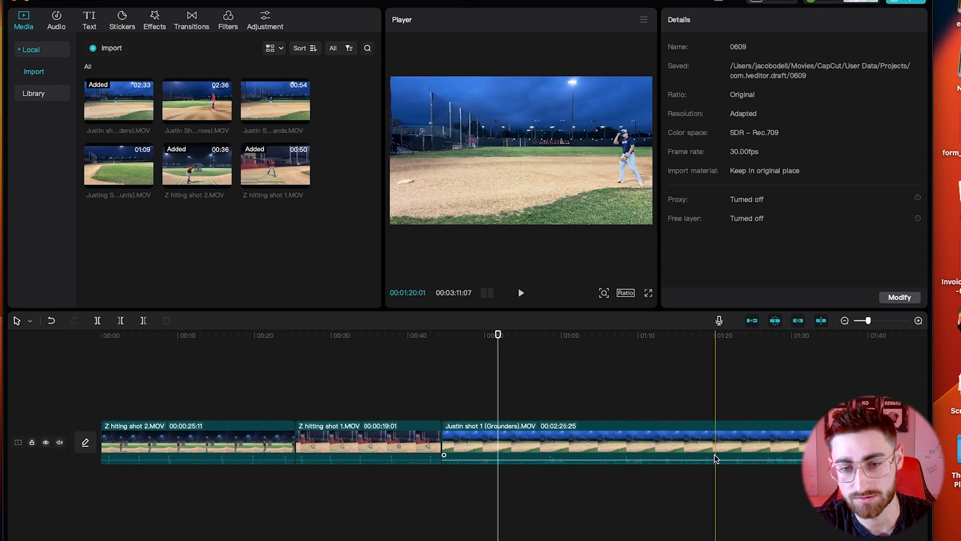
pyautogui.click(705, 444)
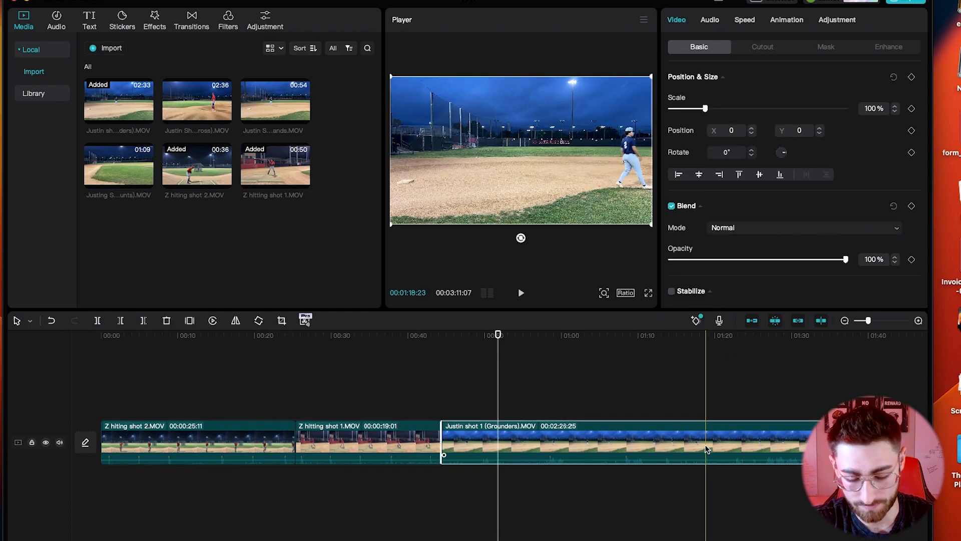
pyautogui.hotkey('ctrl', 'b')
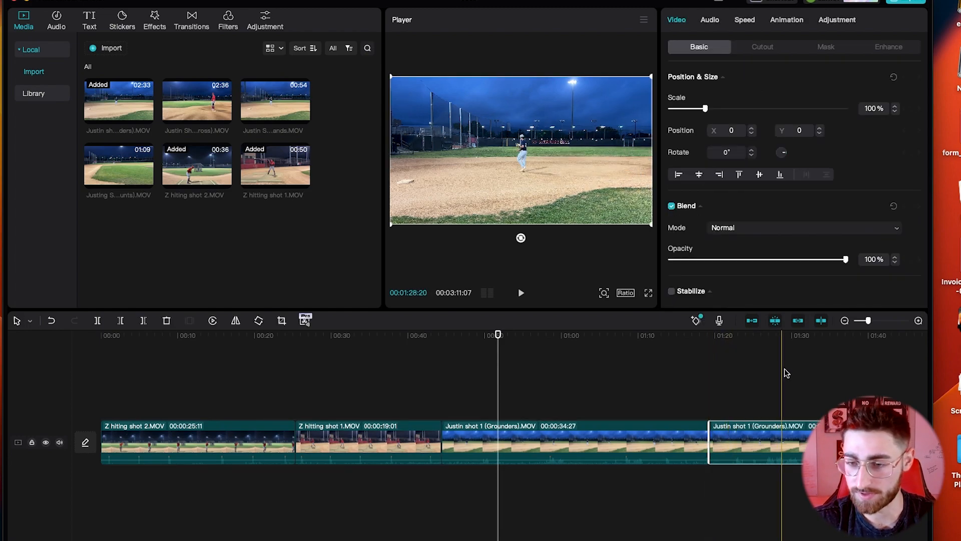
pyautogui.hscroll(10, 839, 375)
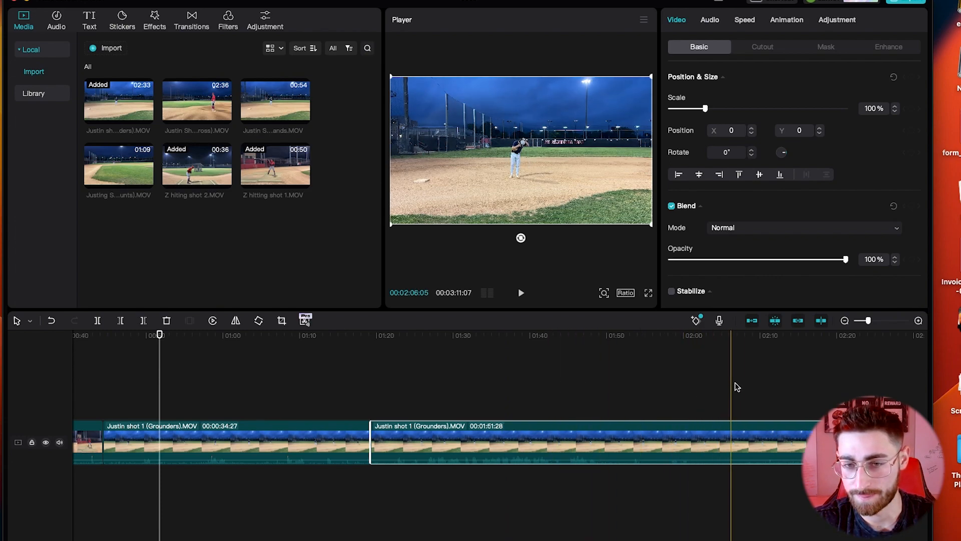
pyautogui.click(783, 391)
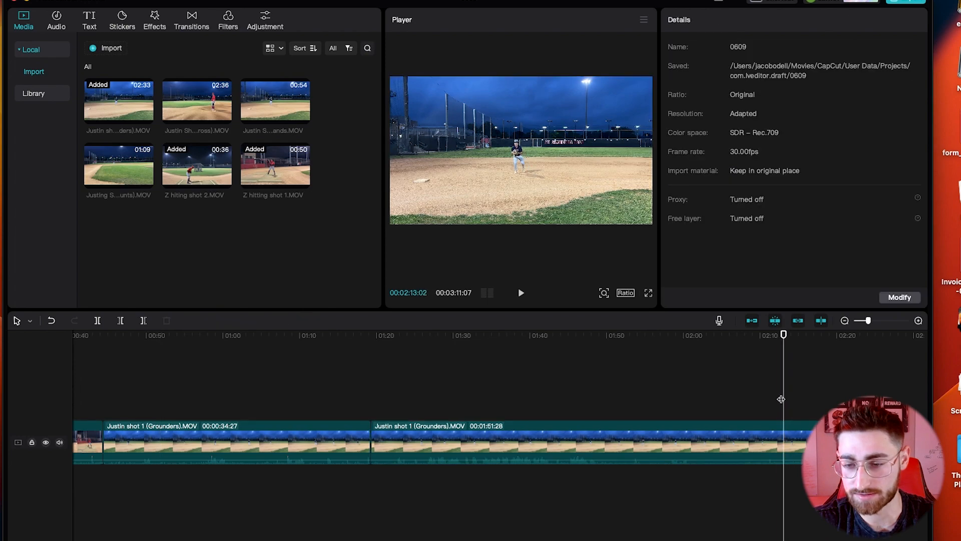
# Step: Split the second Grounders piece and delete the unwanted middle section
pyautogui.click(773, 441)
pyautogui.click(774, 440)
pyautogui.press('a')
pyautogui.click(728, 435)
pyautogui.press('Delete')
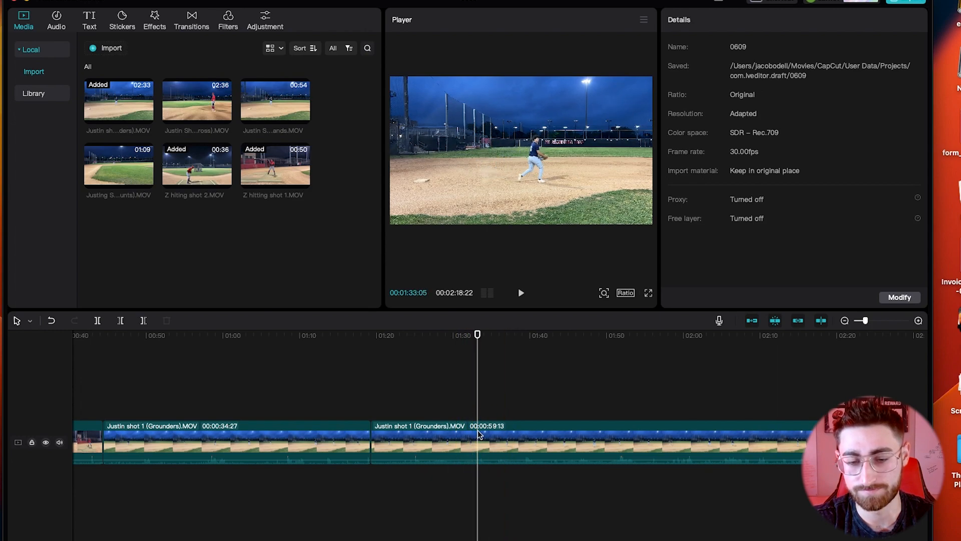
# Step: Remove the 21-second piece and the trailing end from the remaining Grounders footage
pyautogui.click(477, 448)
pyautogui.press('super+b')
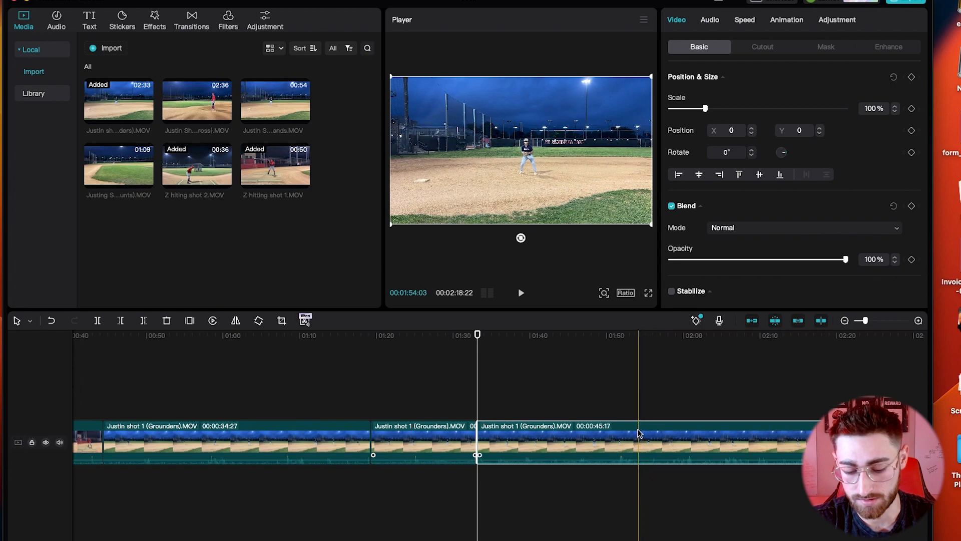
pyautogui.press('super+b')
pyautogui.click(610, 436)
pyautogui.press('Delete')
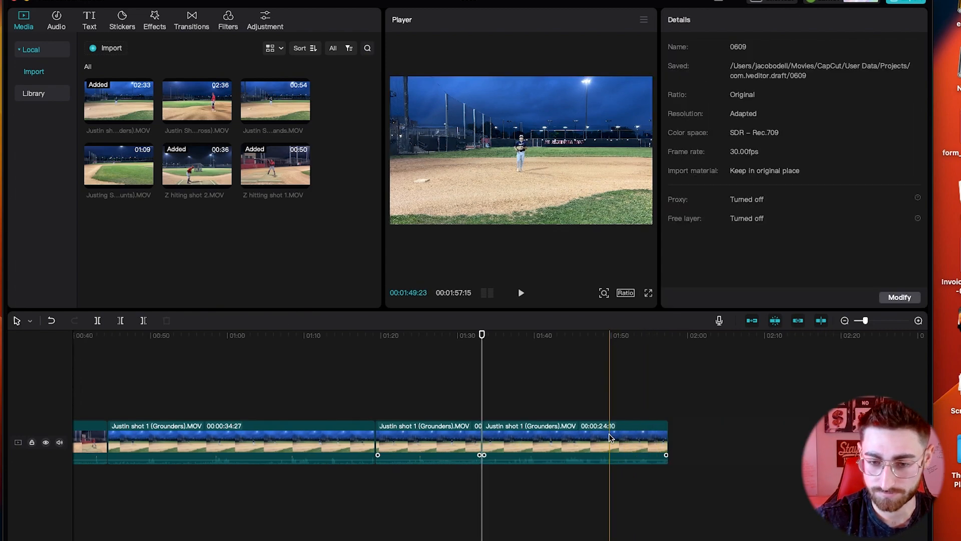
pyautogui.click(578, 444)
pyautogui.press('super+b')
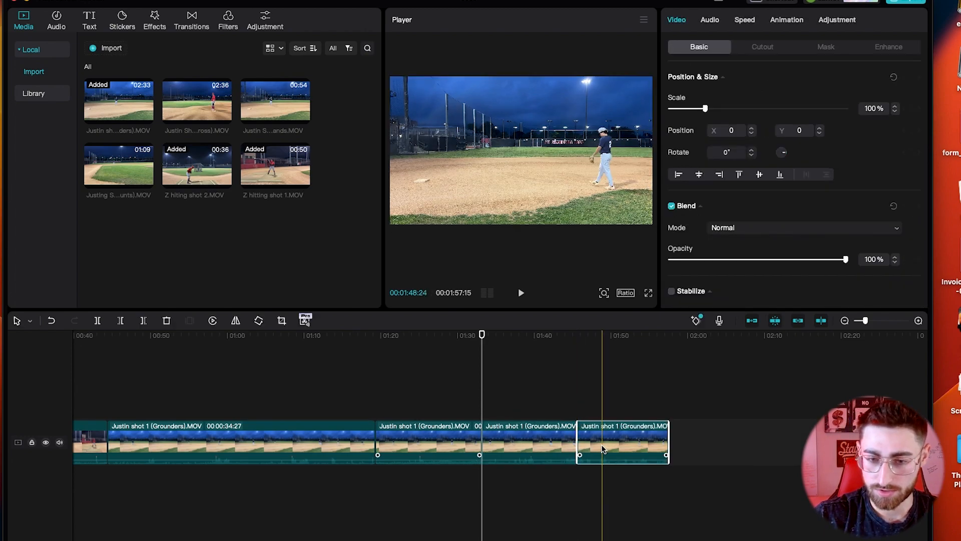
pyautogui.press('Delete')
# Step: Add the Backhands clip to the timeline end and delete its opening
pyautogui.moveTo(589, 312); pyautogui.dragTo(674, 434)
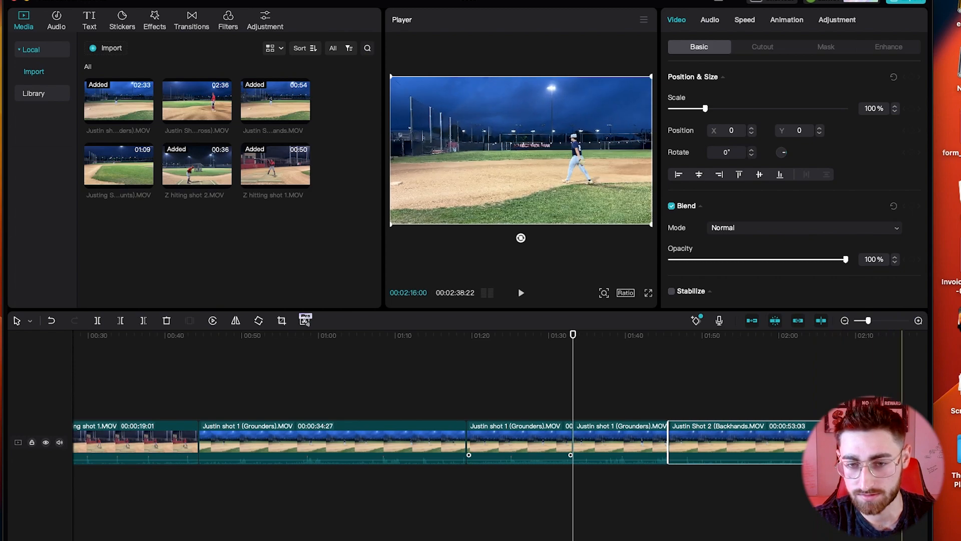
pyautogui.hscroll(5, 804, 417)
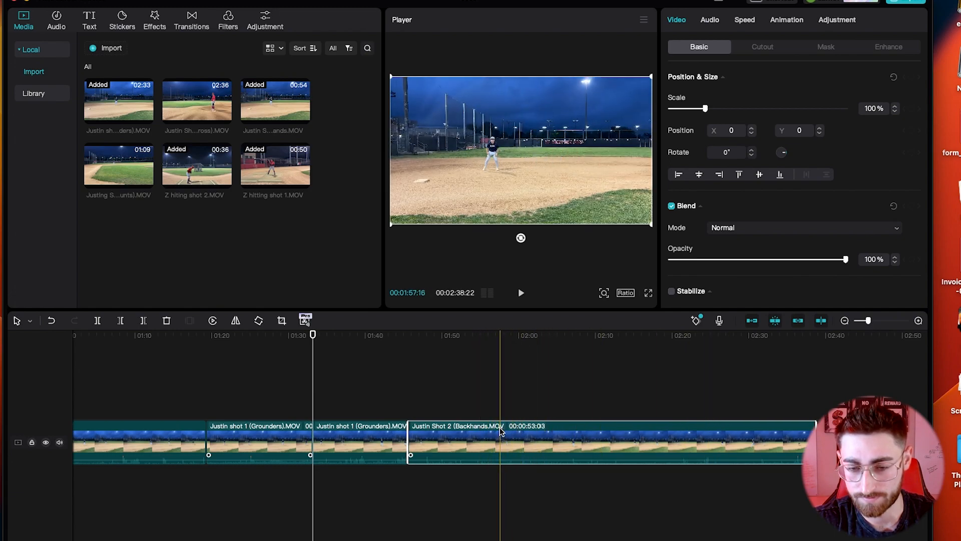
pyautogui.press('super+b')
pyautogui.click(457, 437)
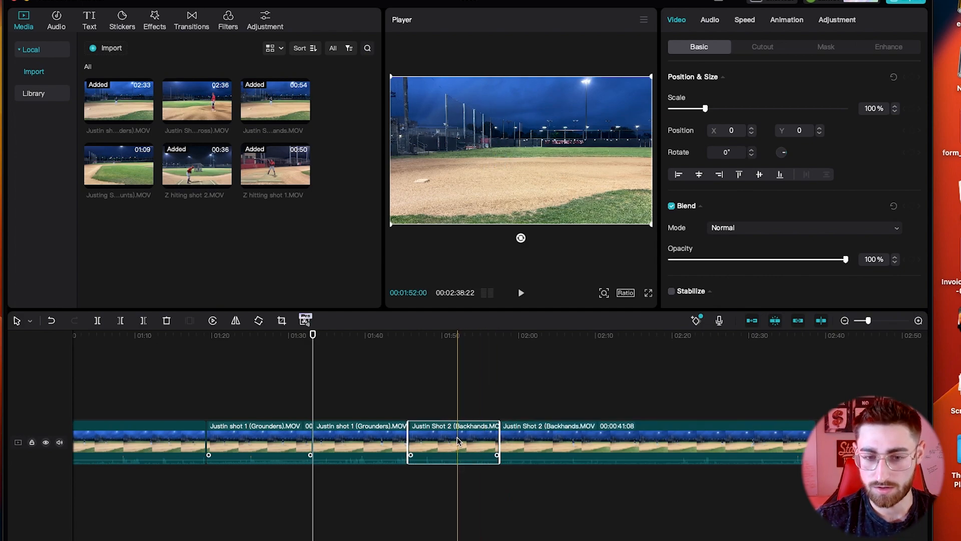
pyautogui.press('Delete')
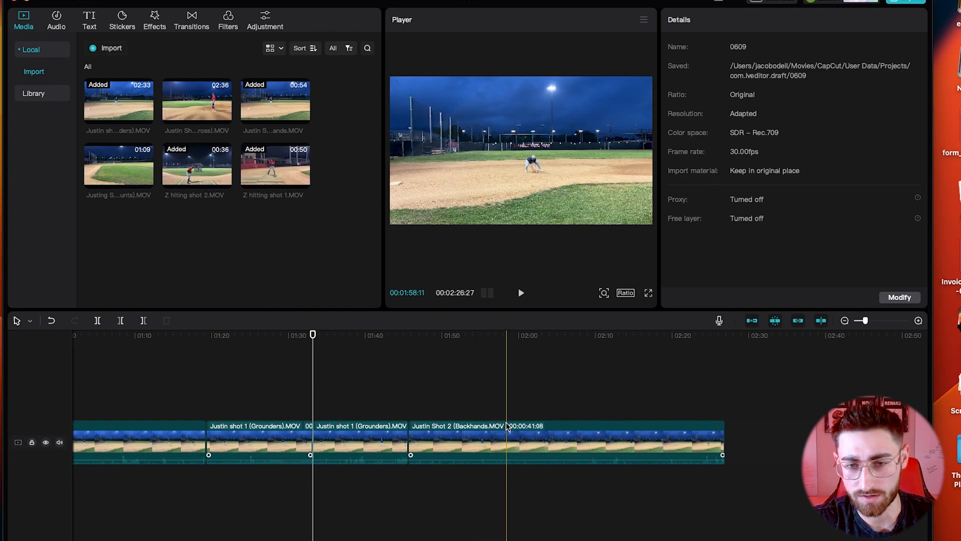
# Step: Trim the Backhands clip's start further at about 1:56 and review the new start
pyautogui.click(488, 418)
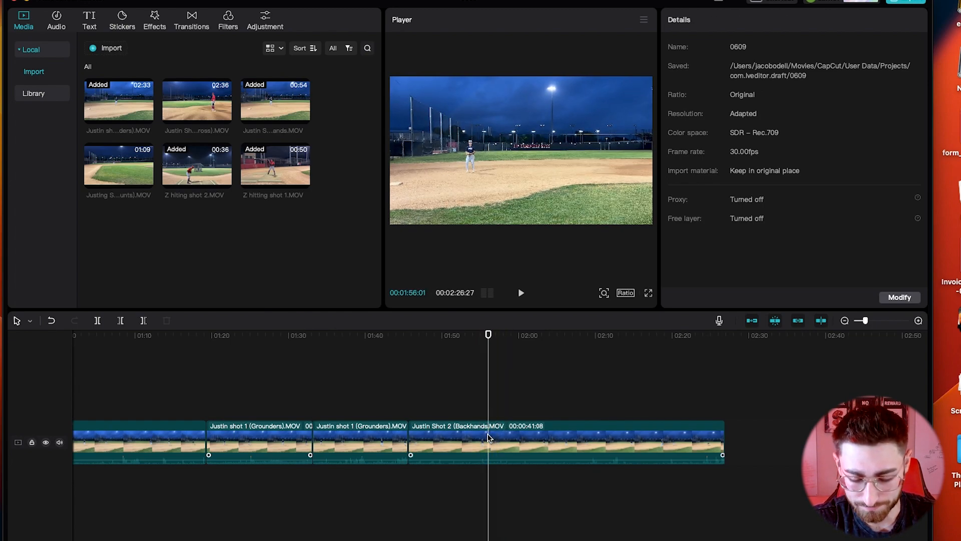
pyautogui.click(488, 434)
pyautogui.press('super+b')
pyautogui.click(463, 438)
pyautogui.press('Delete')
pyautogui.press('space')
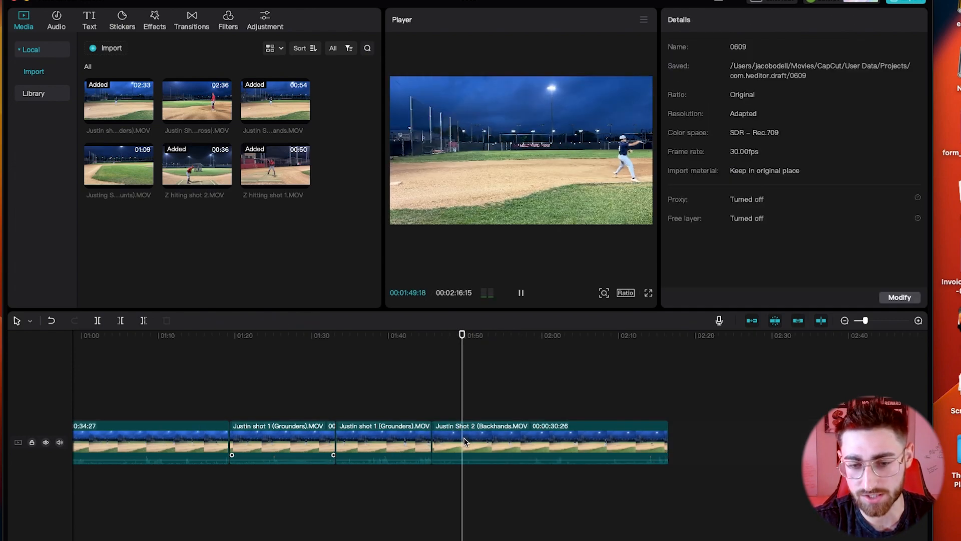
pyautogui.press('space')
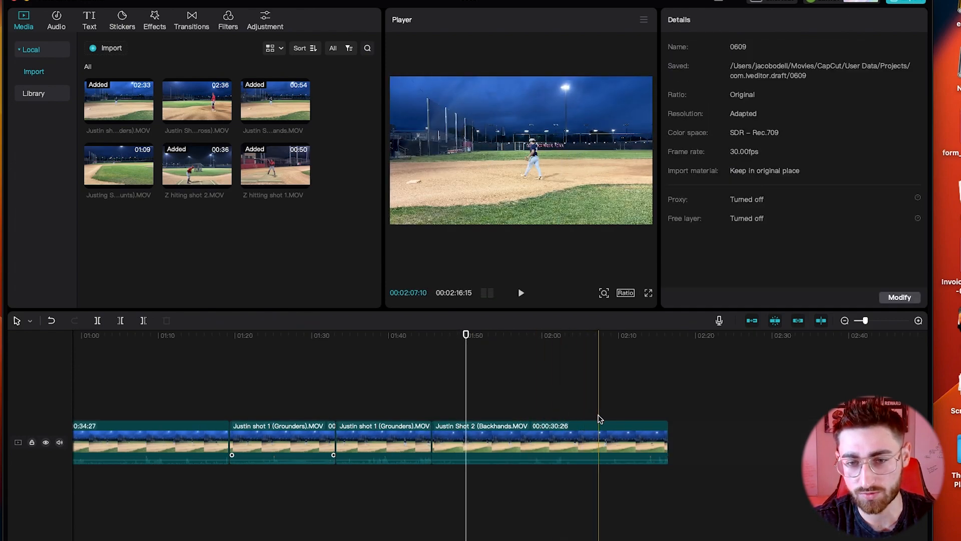
# Step: Cut a sliver off the Backhands clip's end, leaving it 29:20 long
pyautogui.click(660, 431)
pyautogui.click(659, 431)
pyautogui.press('a')
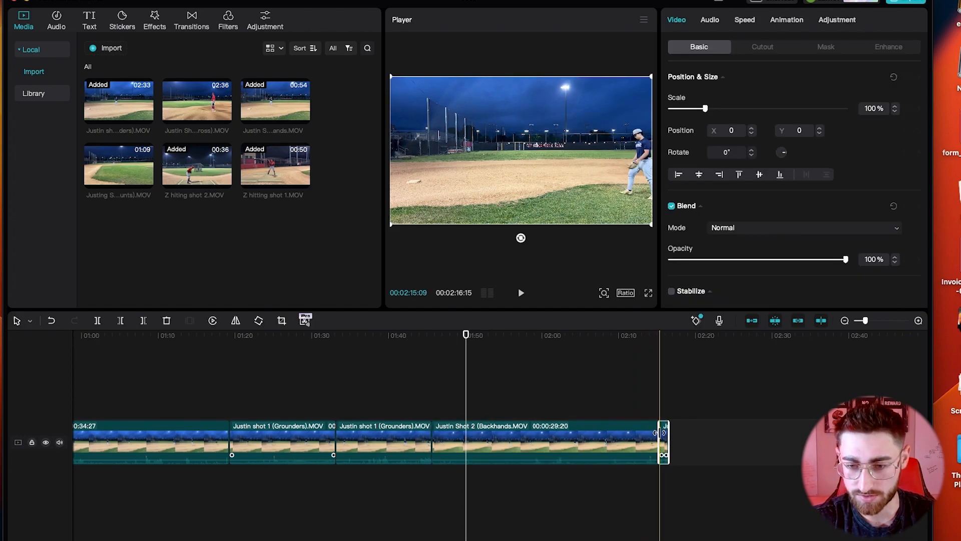
pyautogui.press('Delete')
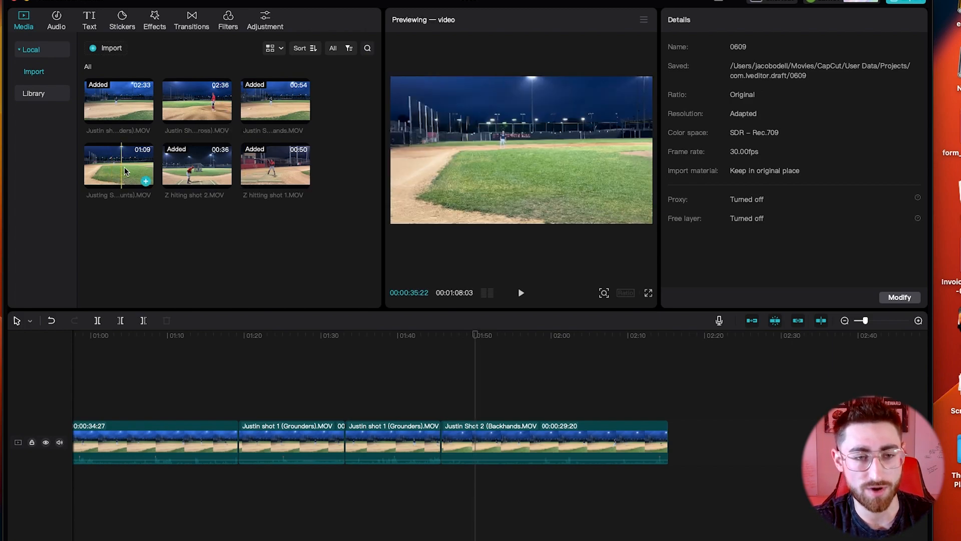
# Step: Add the Across clip to the timeline end and preview it to about 2:21
pyautogui.moveTo(179, 104); pyautogui.dragTo(669, 450)
pyautogui.click(670, 408)
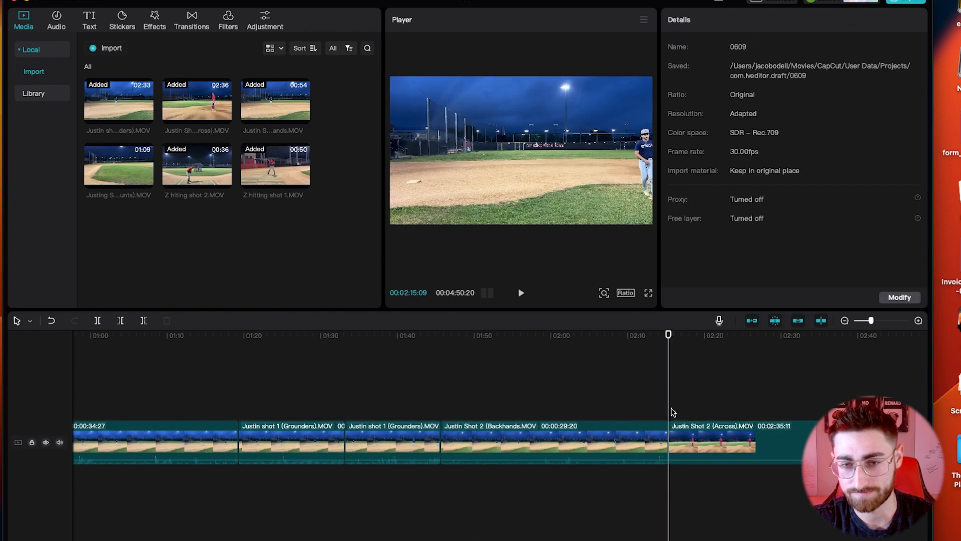
pyautogui.press('space')
pyautogui.click(716, 395)
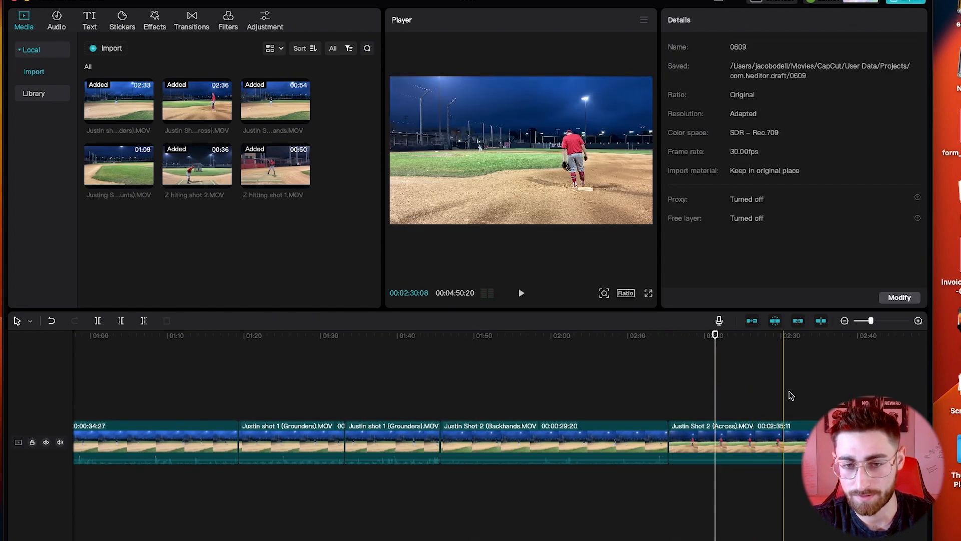
pyautogui.hscroll(6, 846, 388)
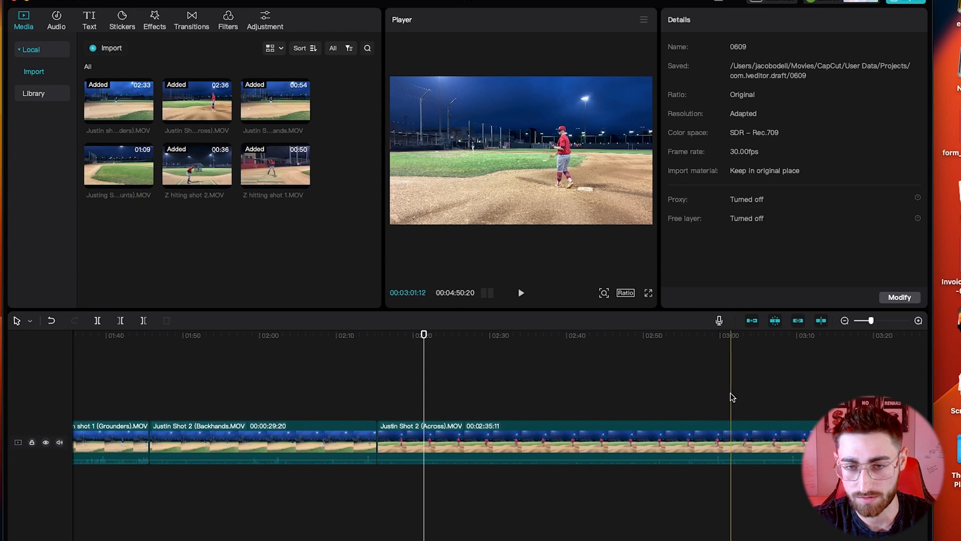
# Step: Trim the Across clip's first 40 seconds and its end, leaving 45:01
pyautogui.click(689, 430)
pyautogui.hotkey('ctrl', 'b')
pyautogui.press('BackSpace')
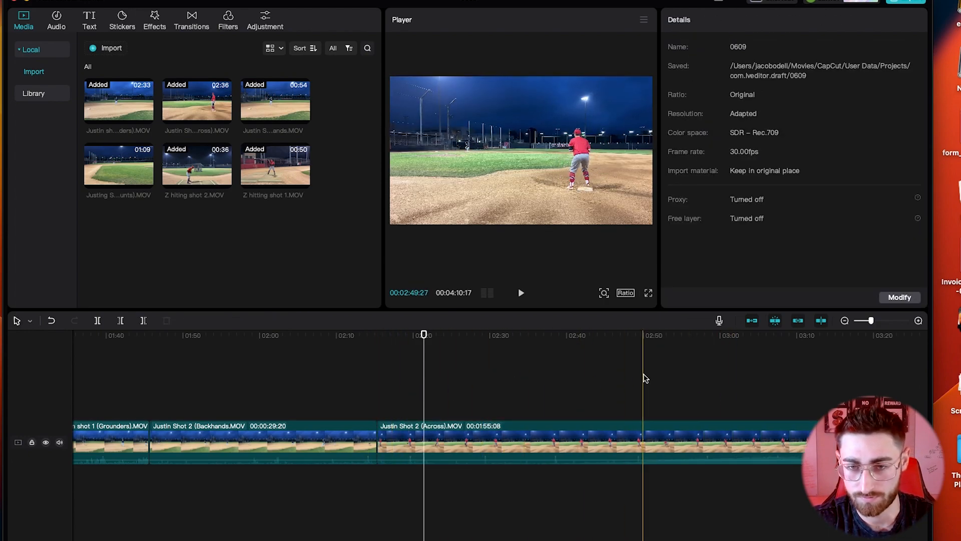
pyautogui.click(722, 429)
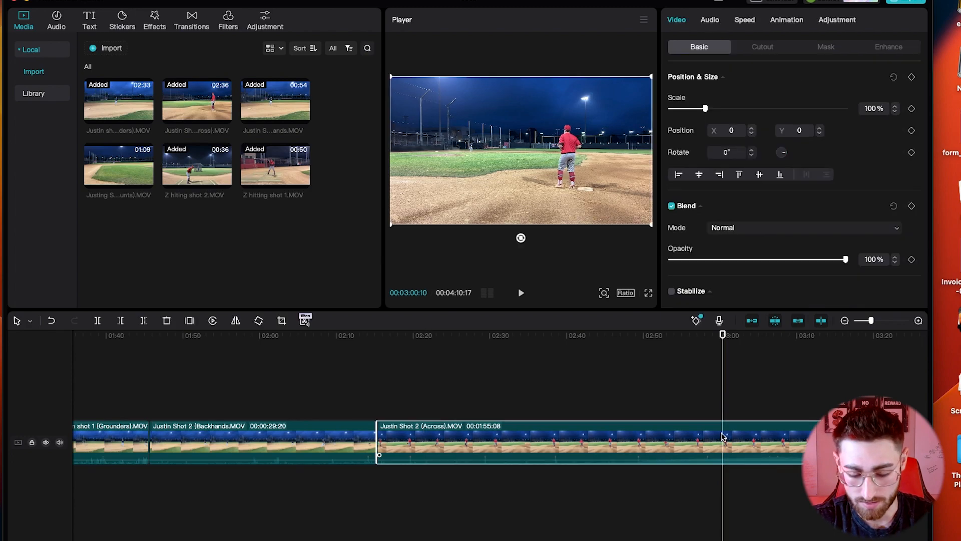
pyautogui.hotkey('ctrl', 'b')
pyautogui.press('BackSpace')
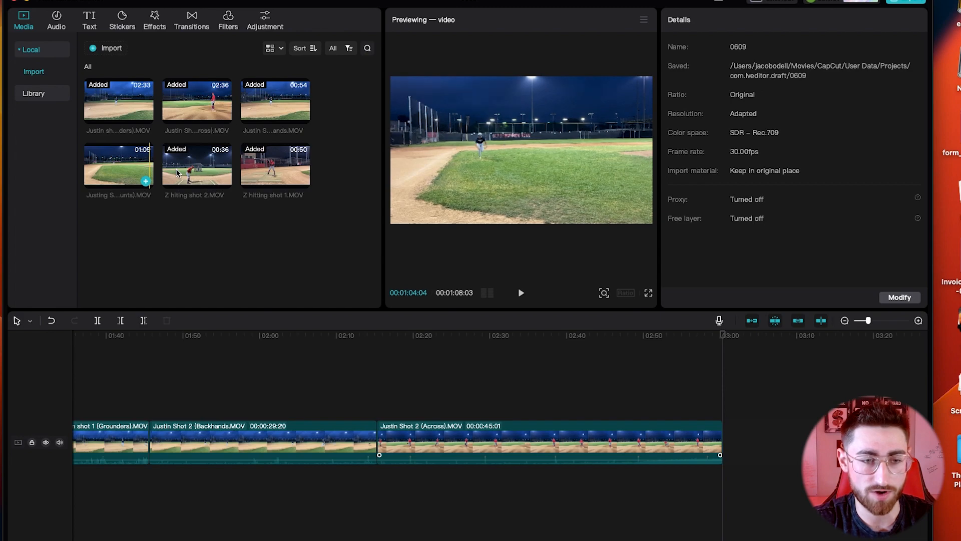
# Step: Add the bunts clip after Across and delete its opening part at about 3:25
pyautogui.moveTo(604, 293); pyautogui.dragTo(742, 429)
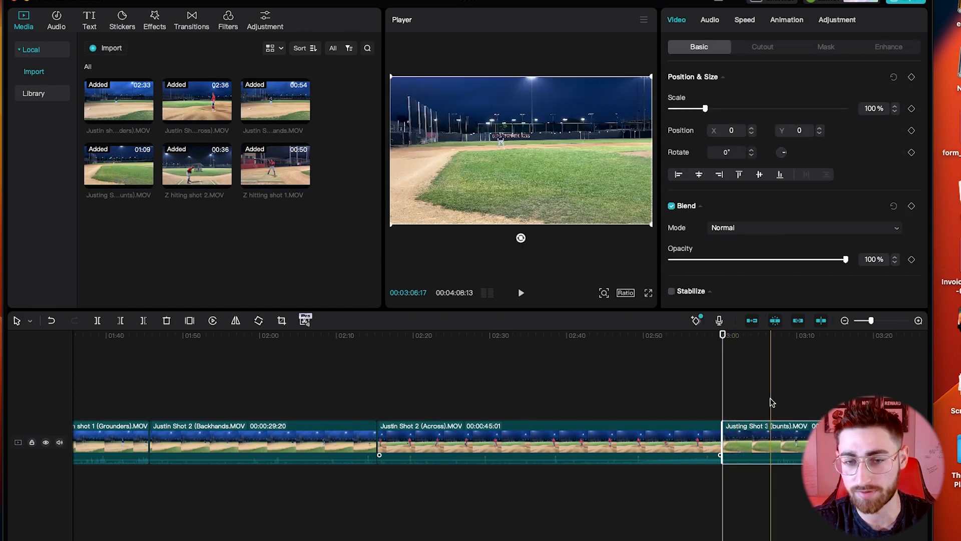
pyautogui.hscroll(5, 786, 403)
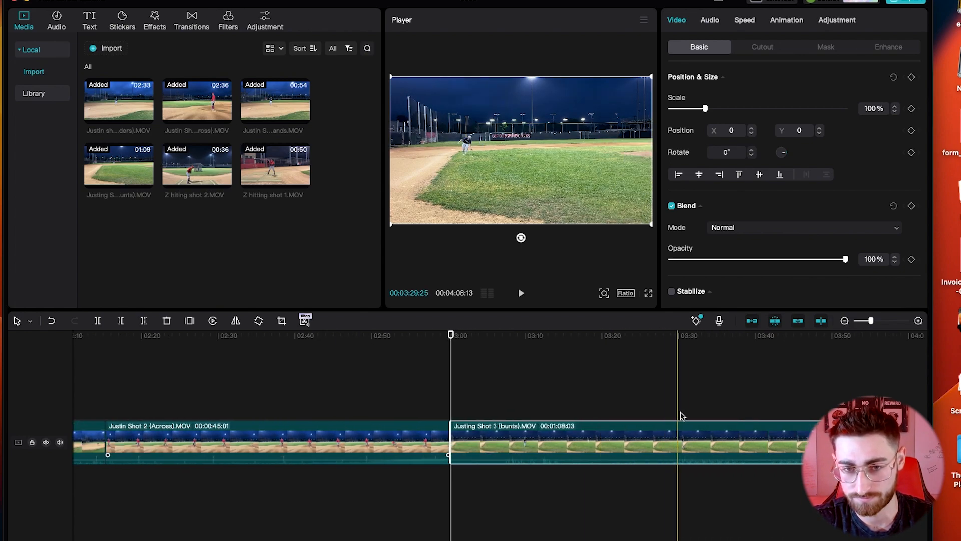
pyautogui.click(643, 419)
pyautogui.press('super+b')
pyautogui.click(612, 444)
pyautogui.press('Delete')
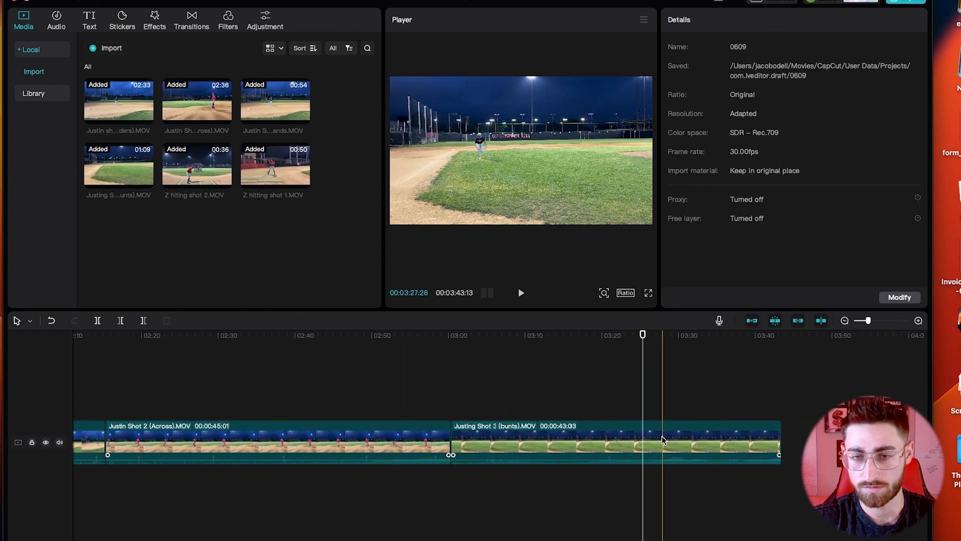
# Step: Remove the short tail of the bunts clip, leaving 38:24 and a 3:39:04 project
pyautogui.click(750, 452)
pyautogui.click(750, 449)
pyautogui.press('a')
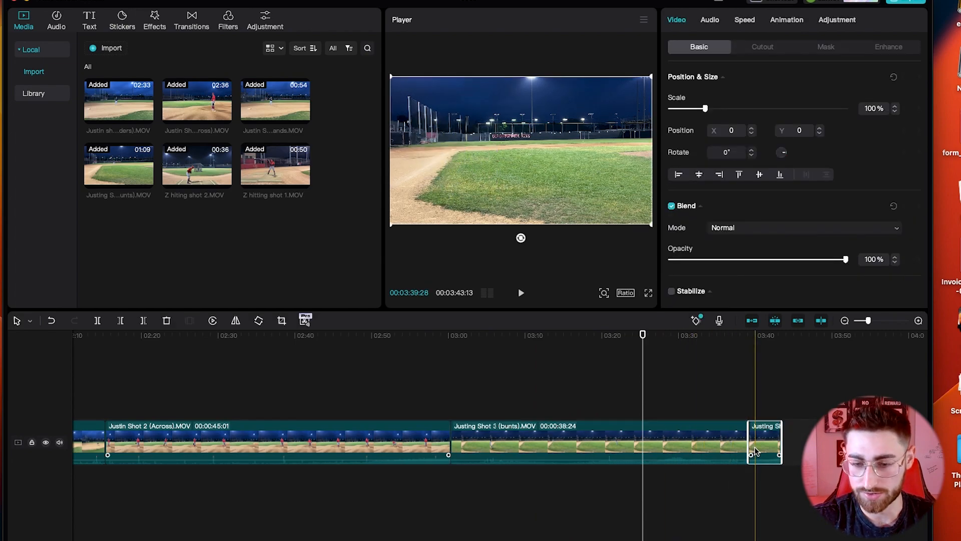
pyautogui.press('Delete')
pyautogui.hscroll(-10, 467, 457)
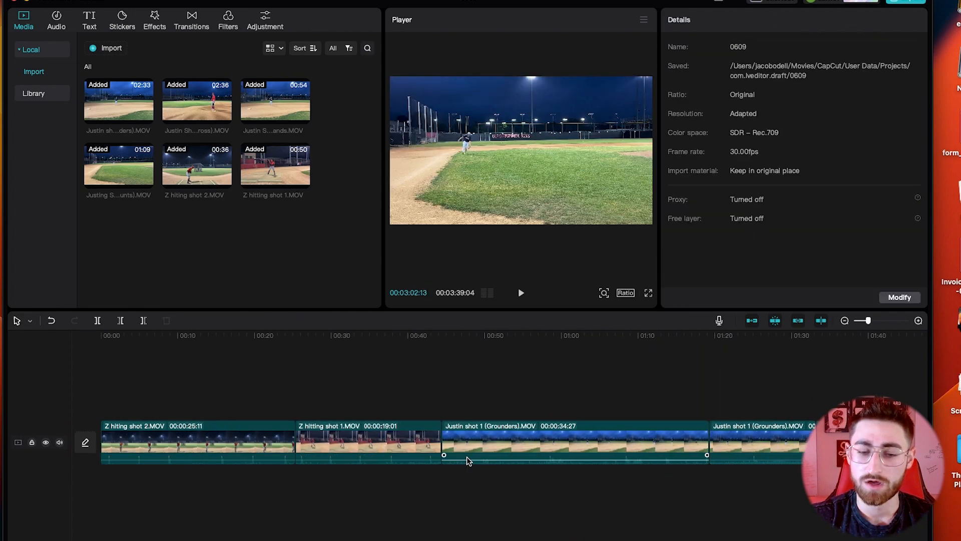
# Step: Review the video from the start, then select the first Grounders clip
pyautogui.click(104, 339)
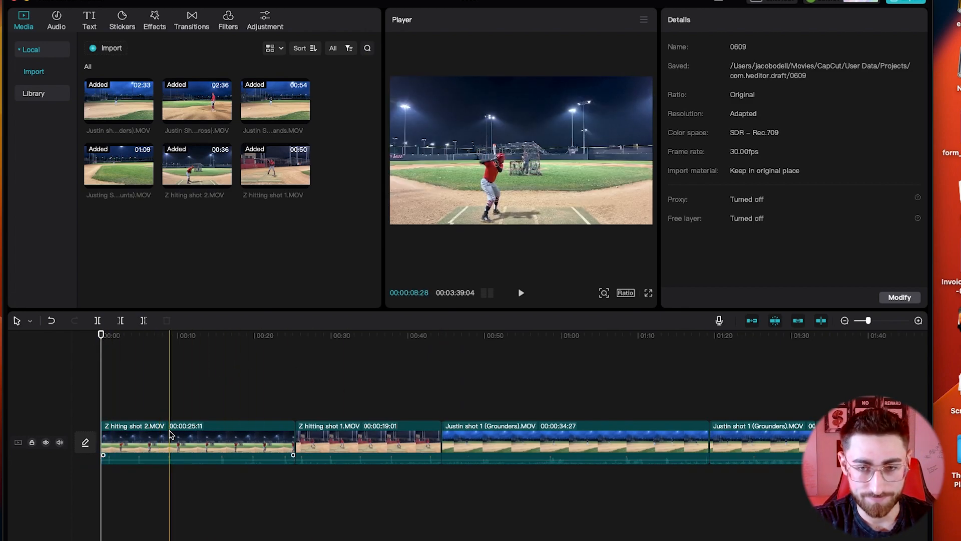
pyautogui.press('space')
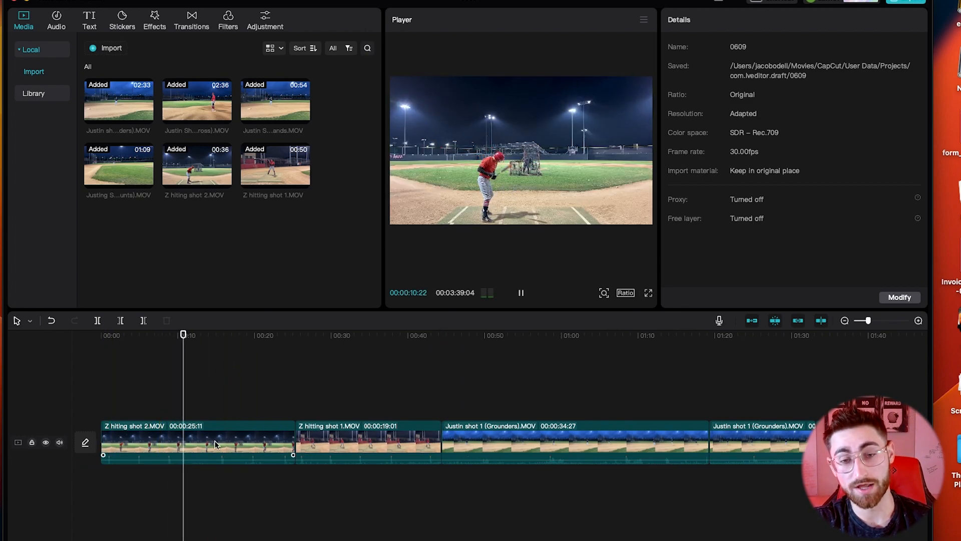
pyautogui.press('space')
pyautogui.click(356, 433)
pyautogui.click(475, 438)
pyautogui.hscroll(5, 478, 442)
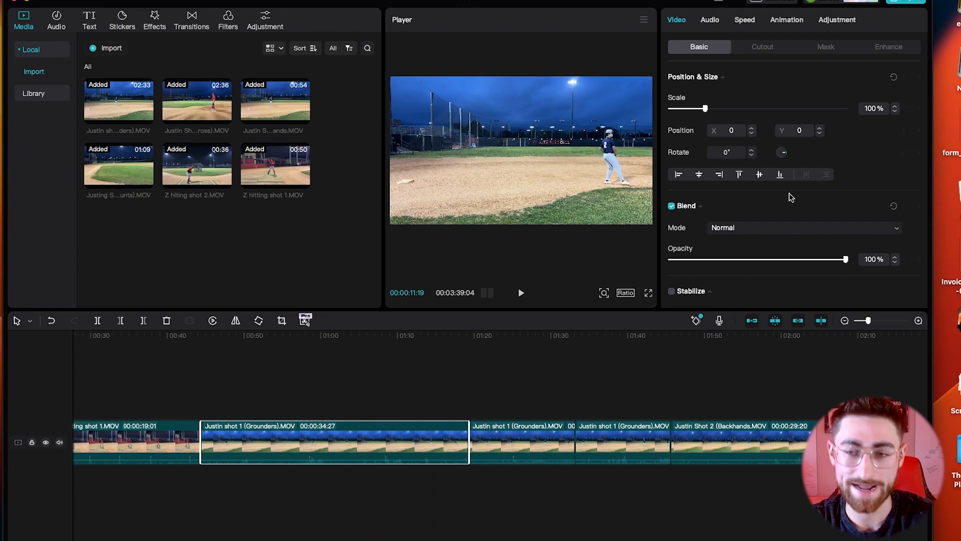
# Step: Lower the volume of each Grounders, Backhands, Across and bunts clip to about -33 to -49 dB
pyautogui.click(710, 22)
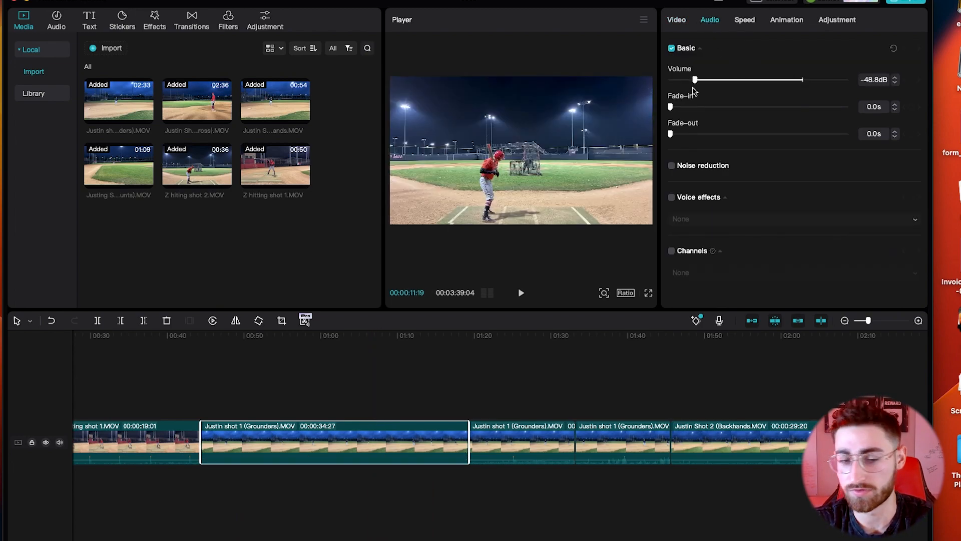
pyautogui.click(551, 438)
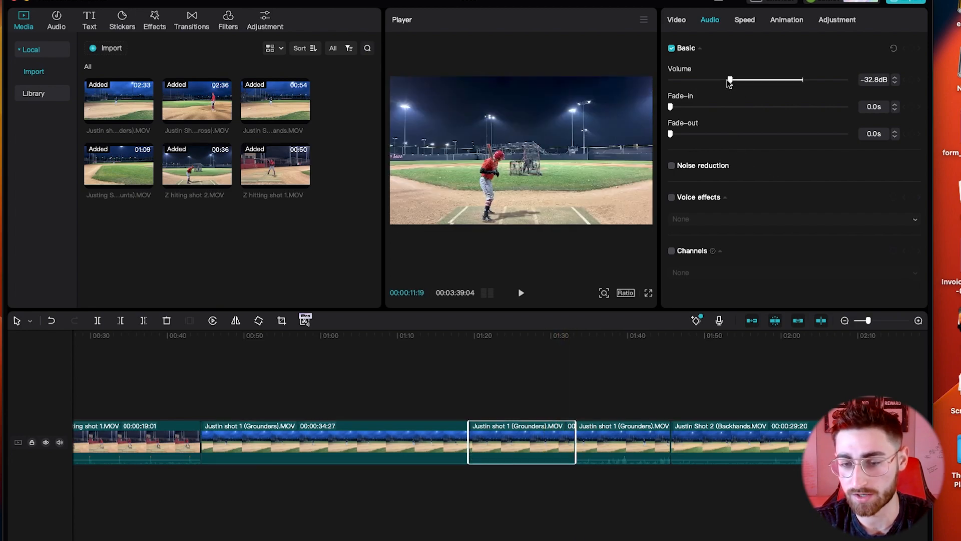
pyautogui.click(626, 440)
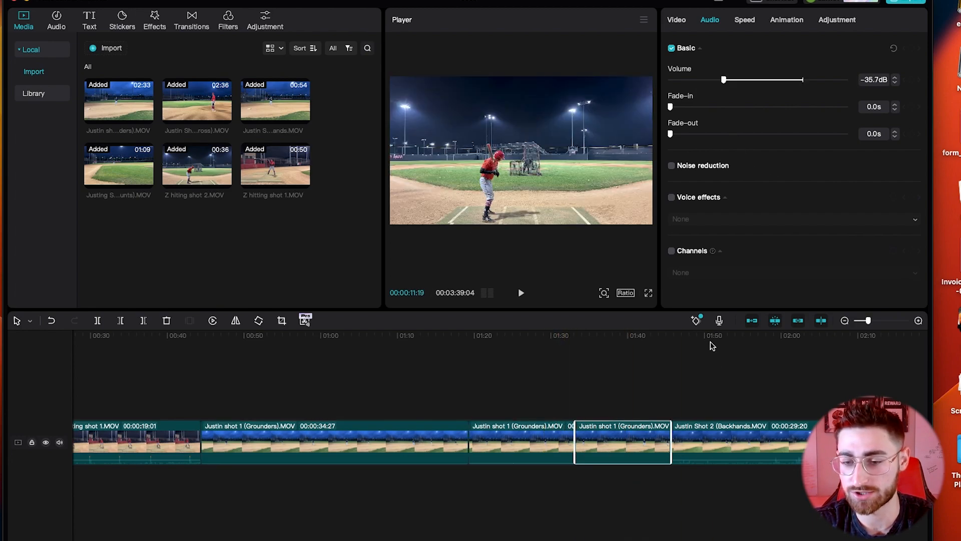
pyautogui.click(728, 440)
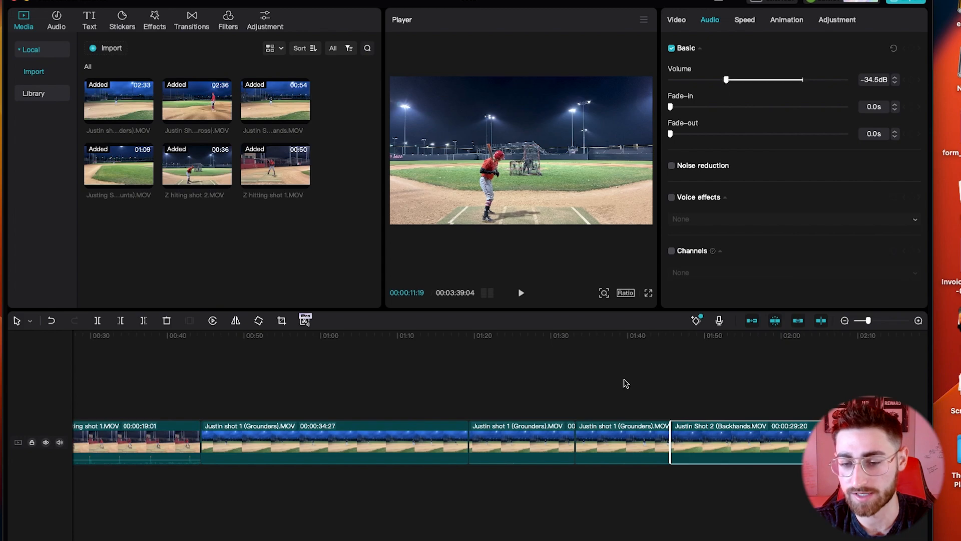
pyautogui.hscroll(10, 621, 388)
pyautogui.click(608, 441)
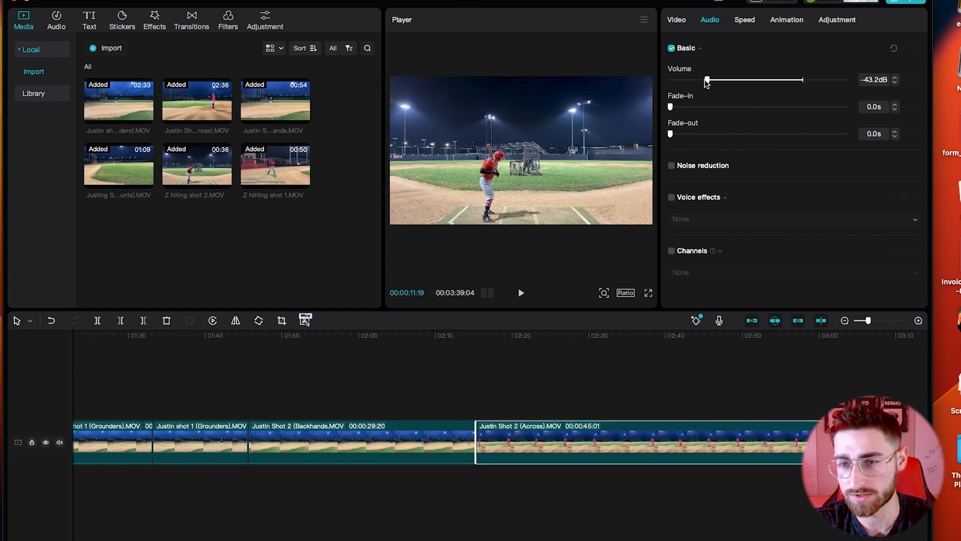
pyautogui.hscroll(5, 659, 389)
pyautogui.click(720, 441)
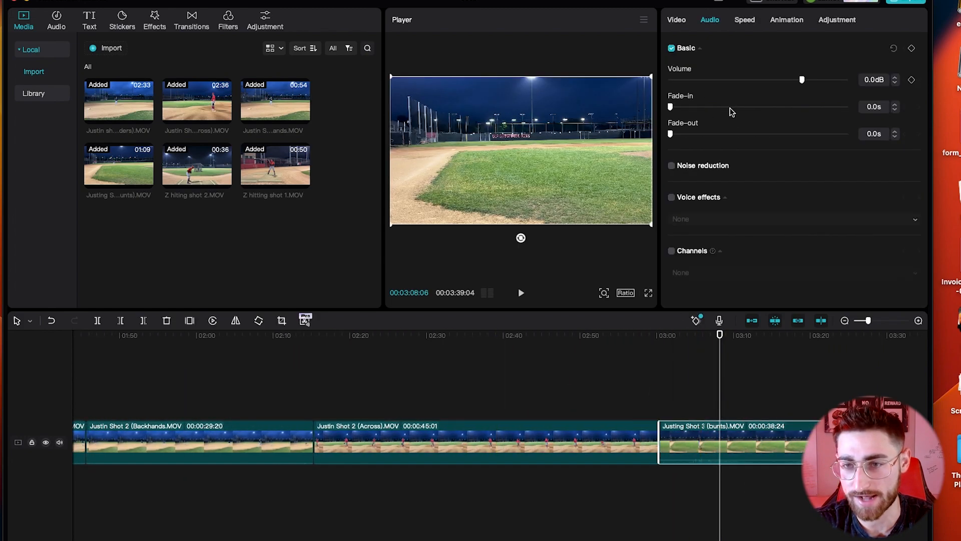
pyautogui.hscroll(-15, 658, 399)
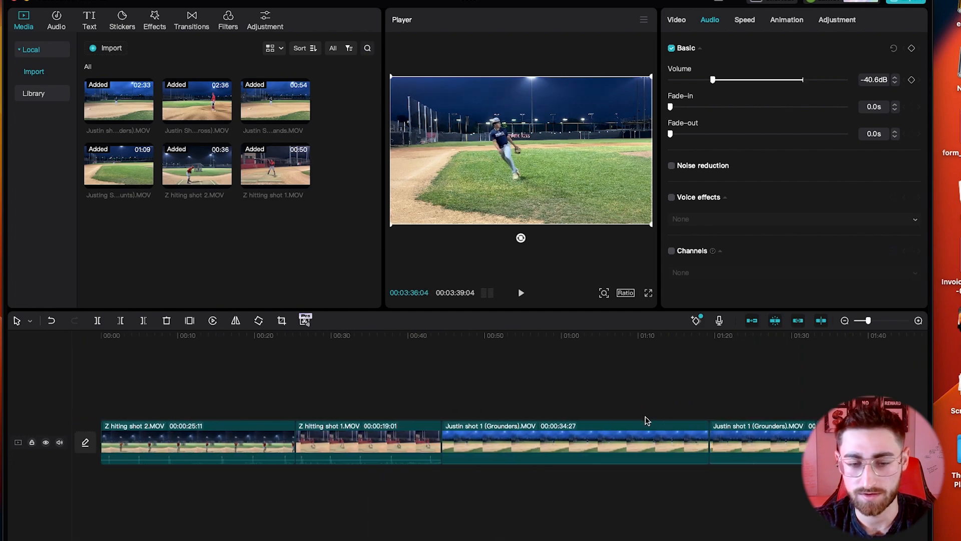
# Step: Cut Z hitting shot 2's opening down to about 10 seconds, bringing the project to 03:24:19
pyautogui.click(103, 384)
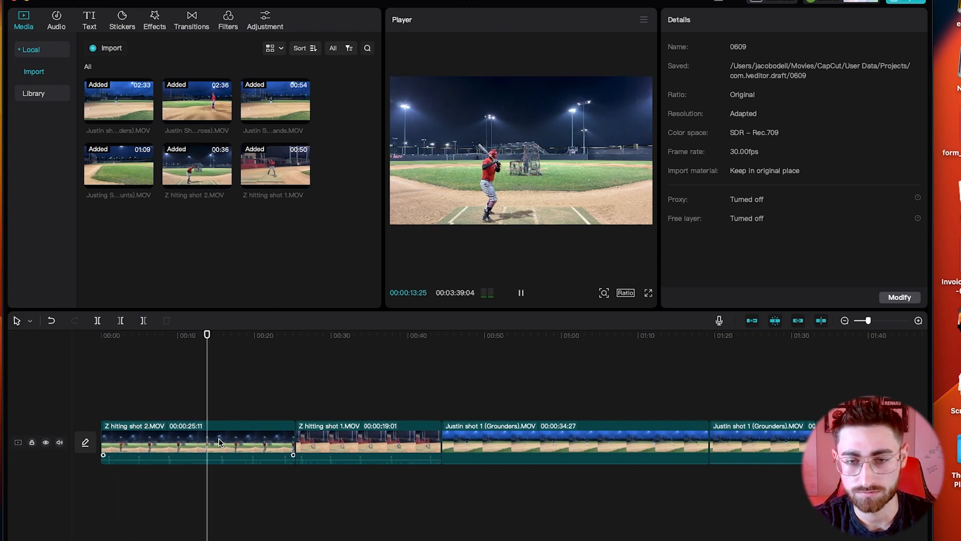
pyautogui.click(212, 359)
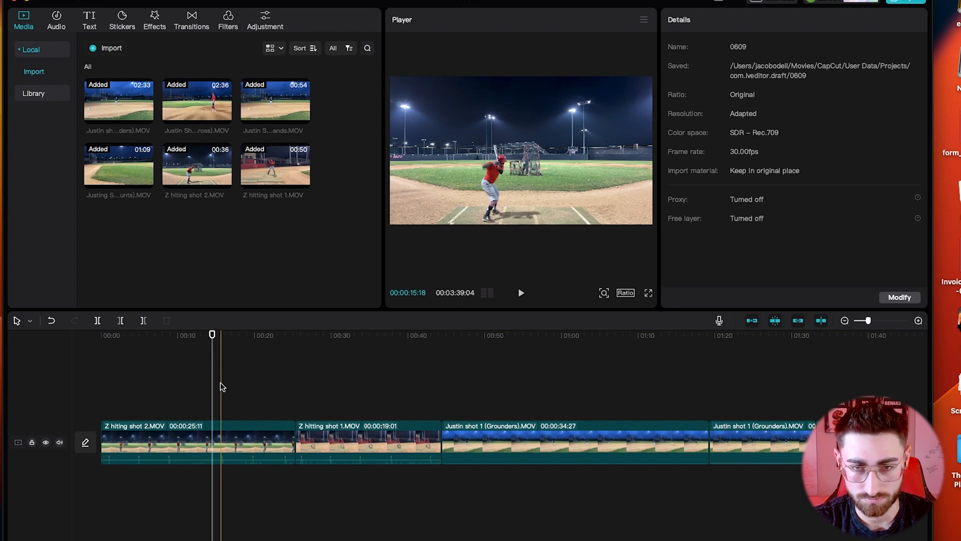
pyautogui.press('b')
pyautogui.click(213, 432)
pyautogui.press('a')
pyautogui.click(196, 439)
pyautogui.press('Delete')
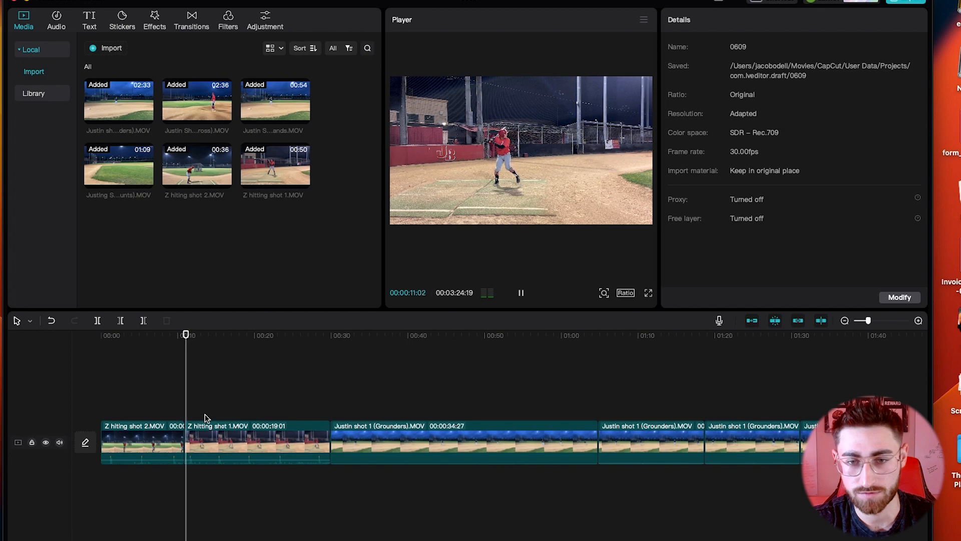
# Step: Enlarge Z hitting shot 1 to 136%, then split it near 18 seconds and delete its tail
pyautogui.click(252, 435)
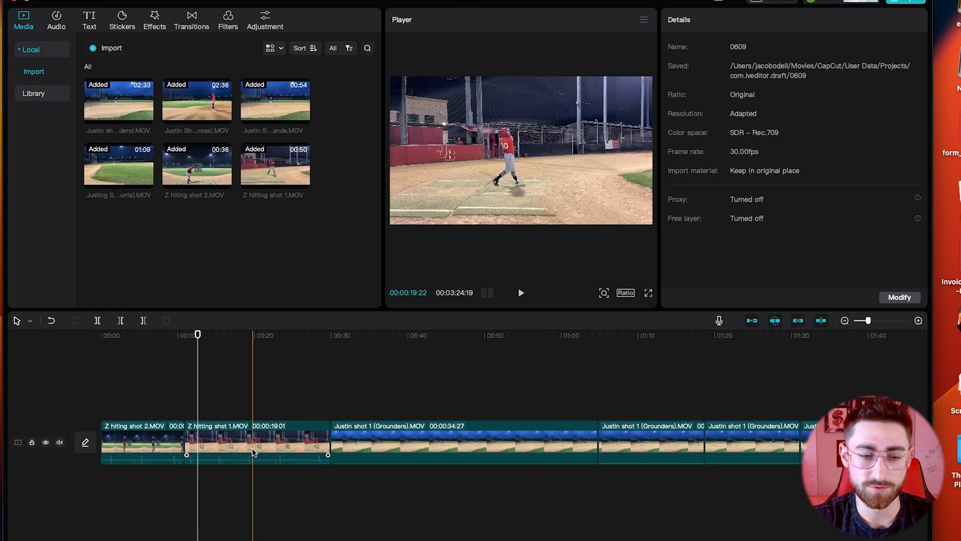
pyautogui.moveTo(706, 113); pyautogui.dragTo(718, 113)
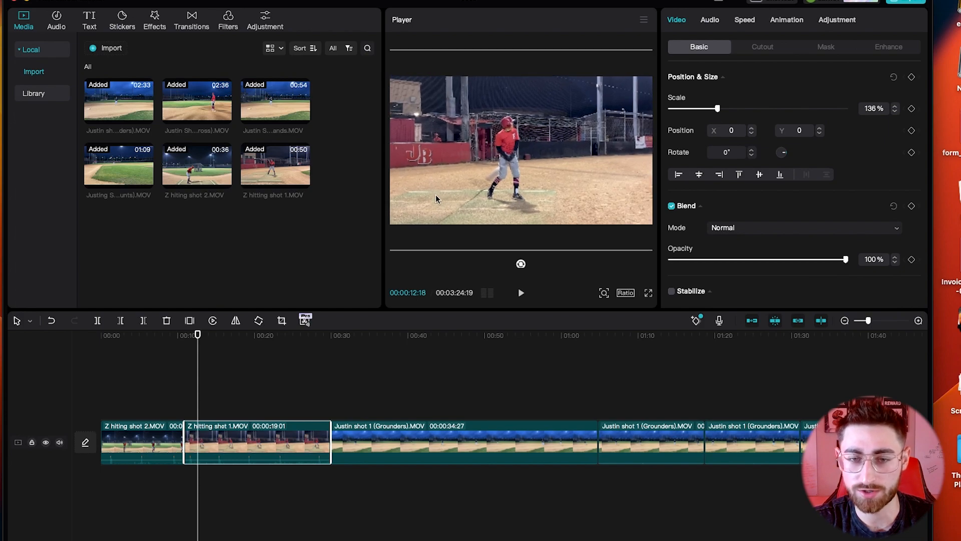
pyautogui.press('space')
pyautogui.click(248, 383)
pyautogui.press('space')
pyautogui.click(244, 389)
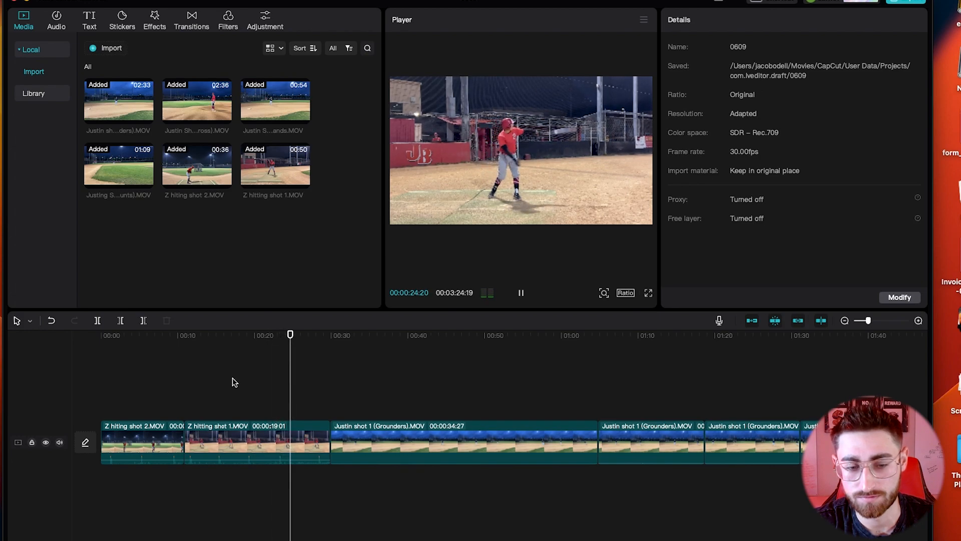
pyautogui.click(245, 390)
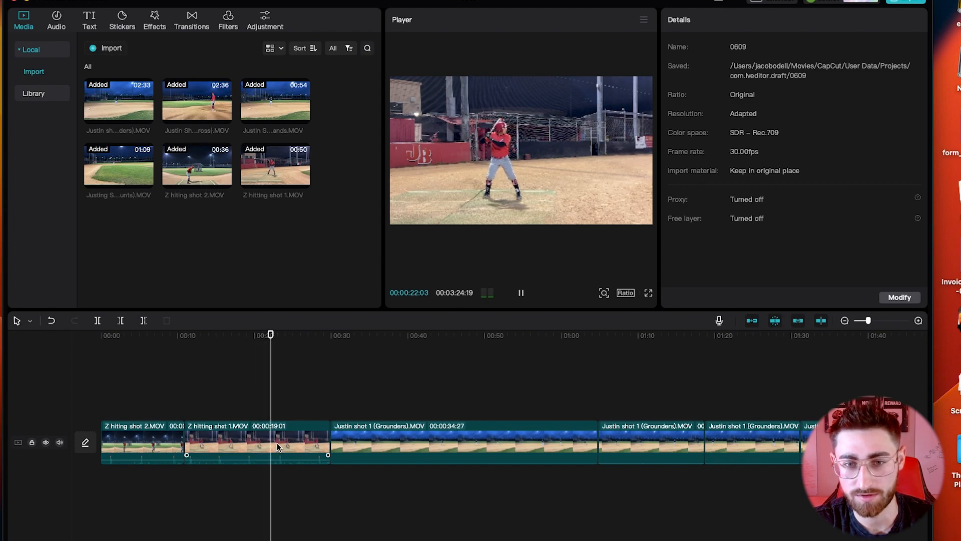
pyautogui.click(258, 439)
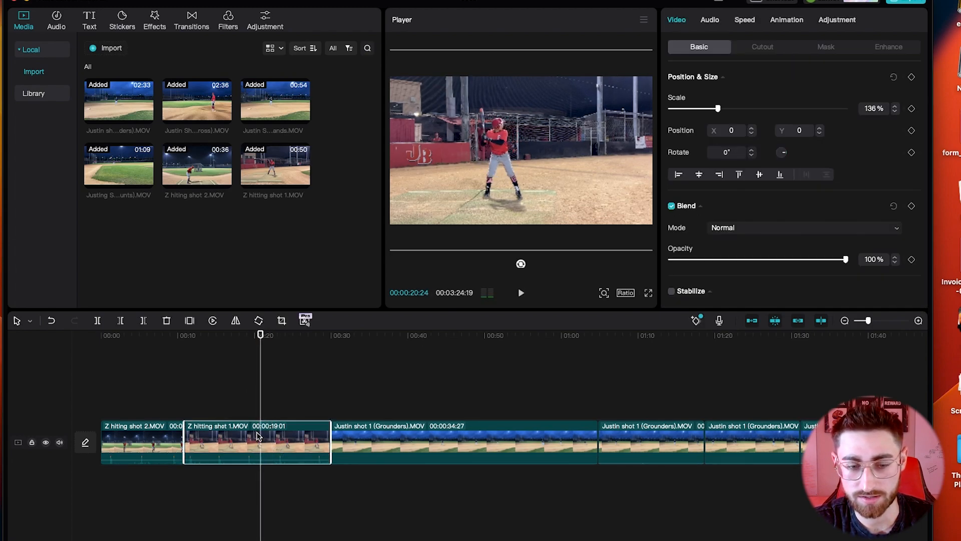
pyautogui.press('super+b')
pyautogui.press('space')
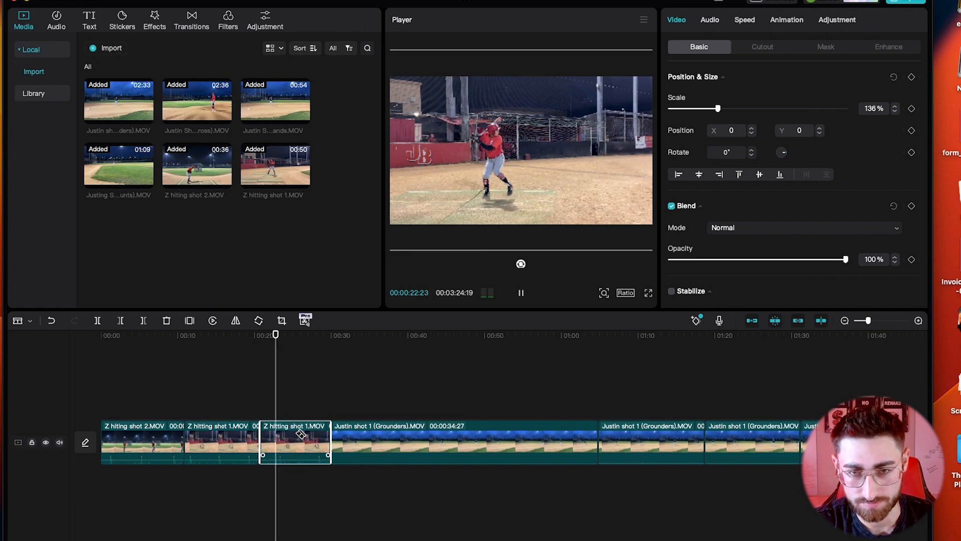
pyautogui.press('space')
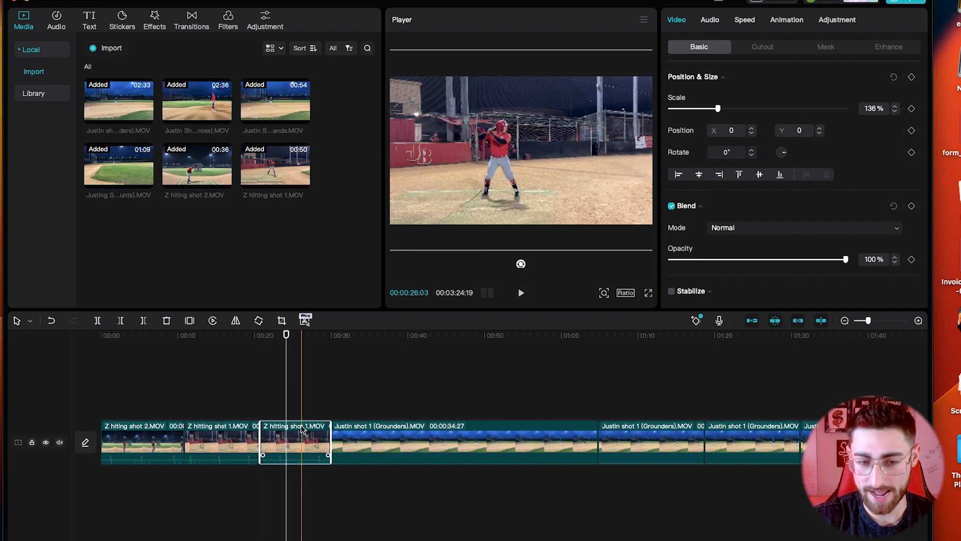
pyautogui.press('Delete')
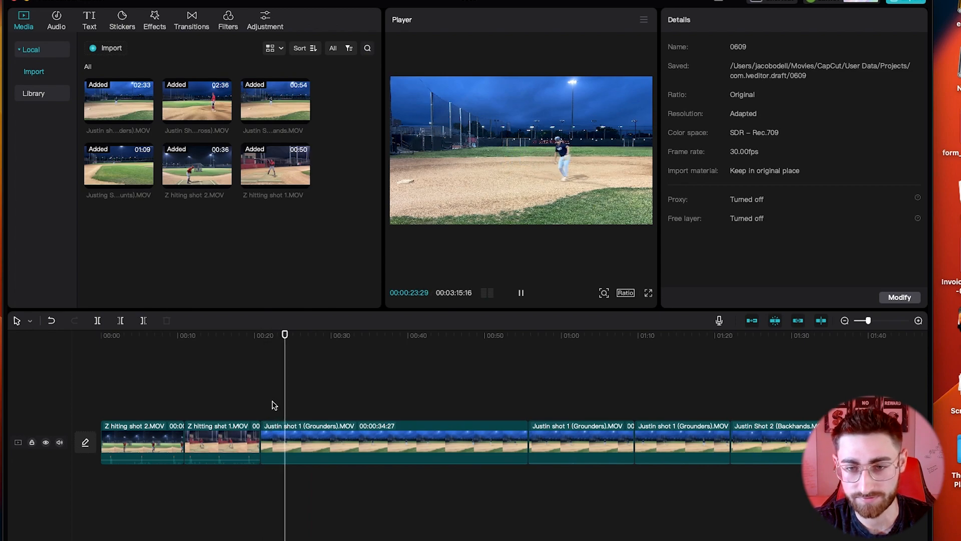
# Step: Split the first Grounders clip at two points and delete the unwanted middle piece
pyautogui.press('space')
pyautogui.click(293, 438)
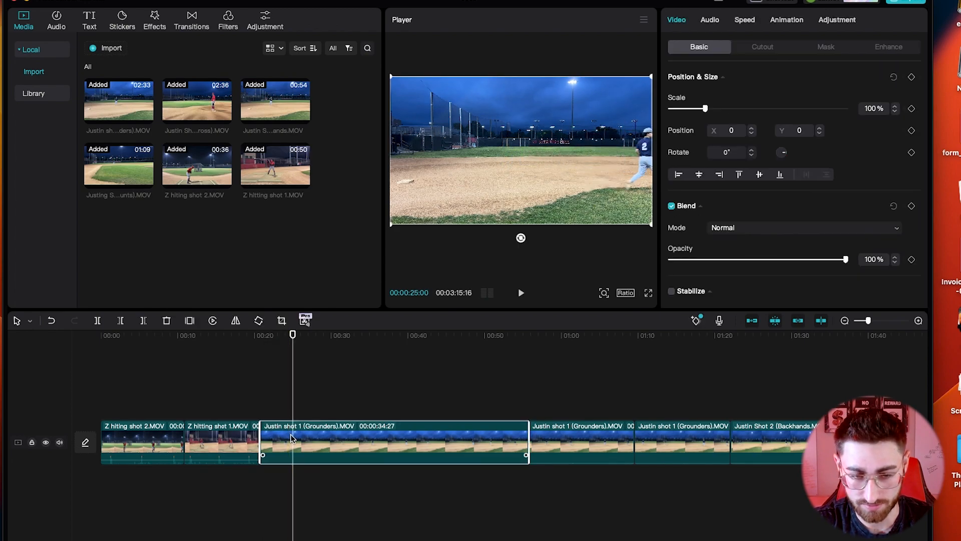
pyautogui.press('super+b')
pyautogui.press('space')
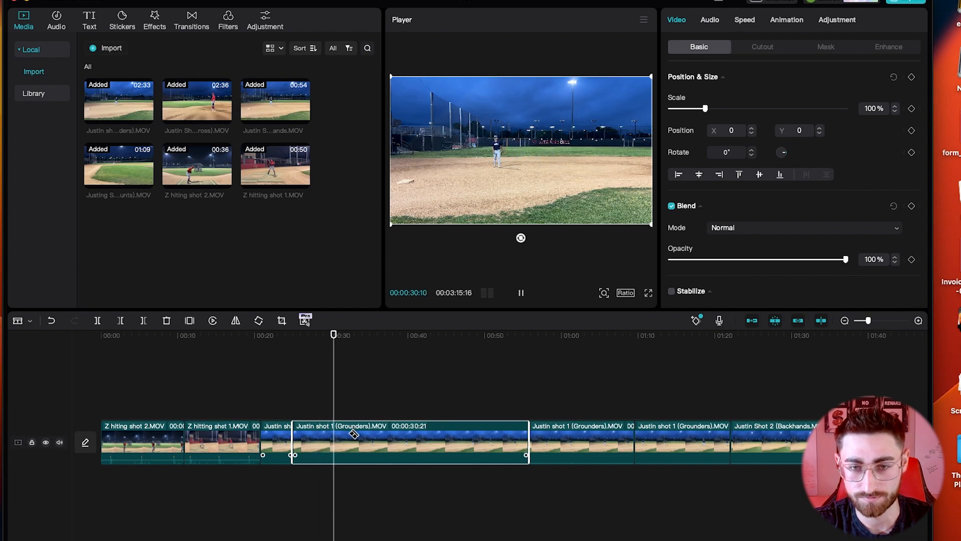
pyautogui.press('space')
pyautogui.press('super+b')
pyautogui.click(320, 437)
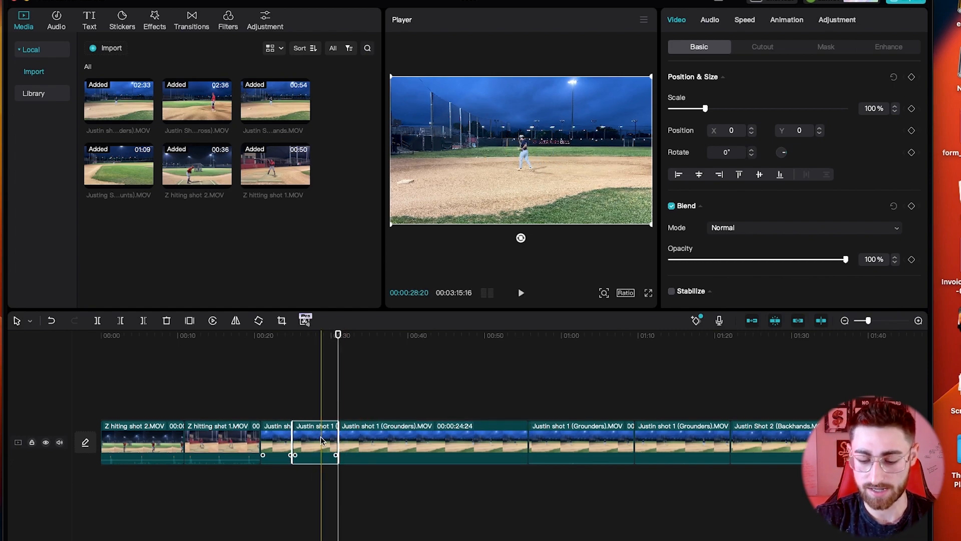
pyautogui.press('BackSpace')
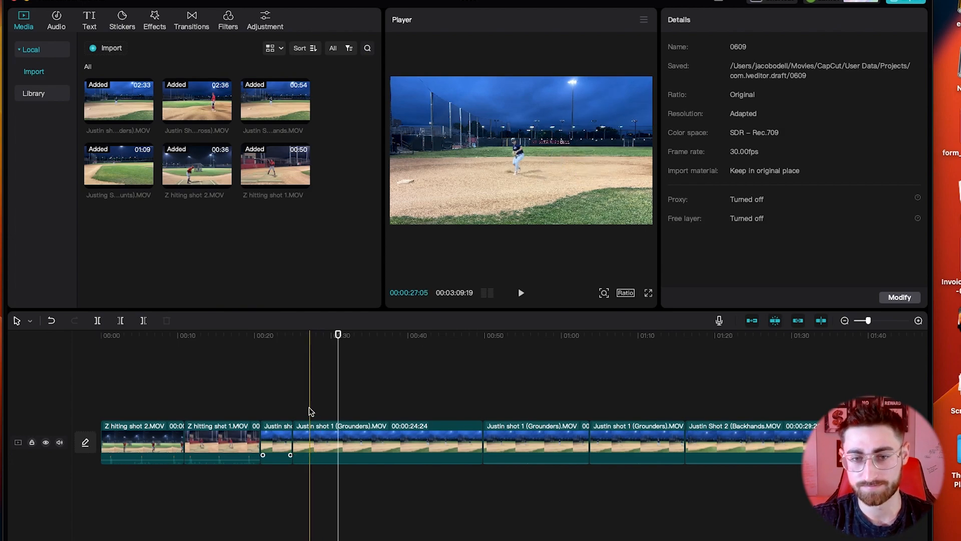
# Step: Cut a further short unwanted piece out of the Grounders footage
pyautogui.click(310, 412)
pyautogui.press('space')
pyautogui.press('space')
pyautogui.press('b')
pyautogui.click(321, 440)
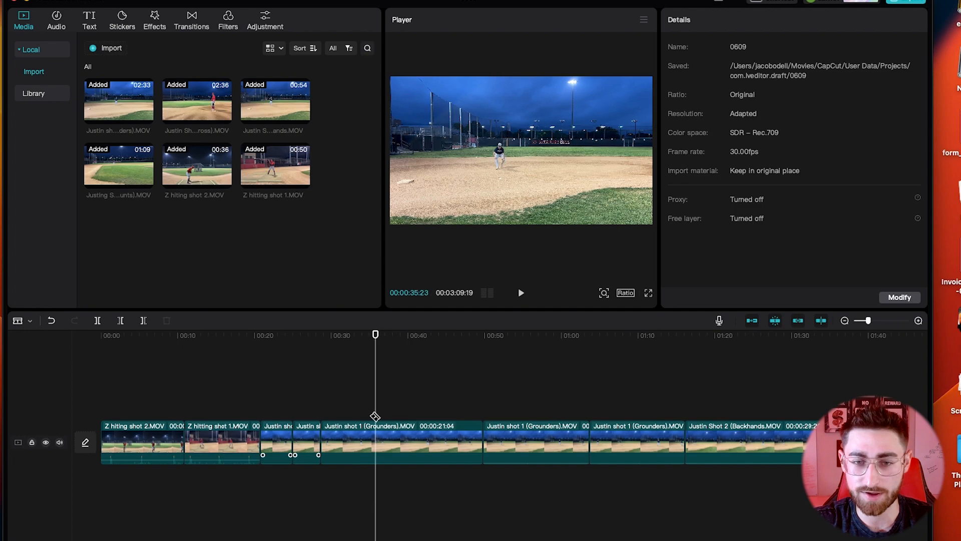
pyautogui.press('Right')
pyautogui.press('Right')
pyautogui.press('Right')
pyautogui.press('Right')
pyautogui.press('Right')
pyautogui.press('Right')
pyautogui.press('Right')
pyautogui.press('Right')
pyautogui.press('Right')
pyautogui.press('Right')
pyautogui.click(357, 410)
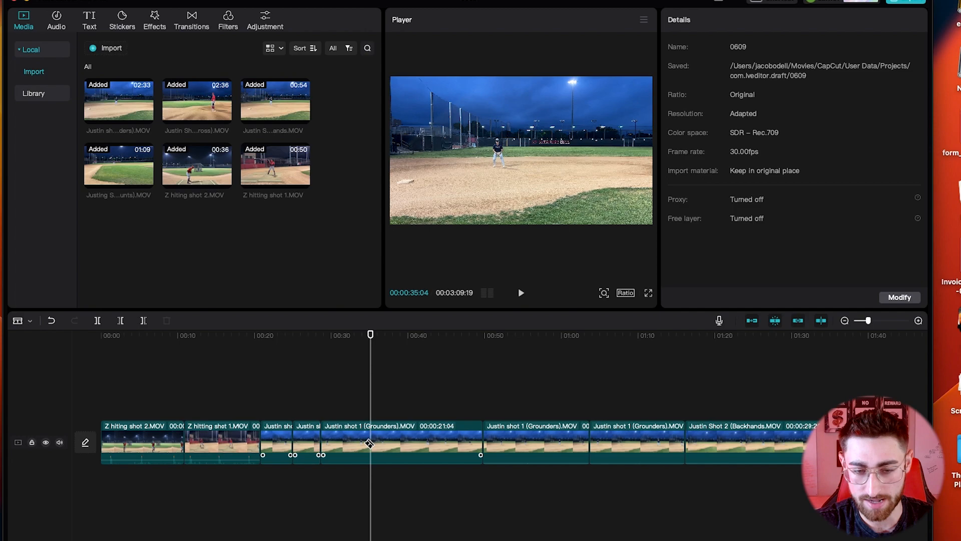
pyautogui.click(353, 439)
pyautogui.press('Delete')
# Step: Split the Grounders footage once more, delete the unwanted section, and replay to check the cut
pyautogui.click(323, 405)
pyautogui.press('space')
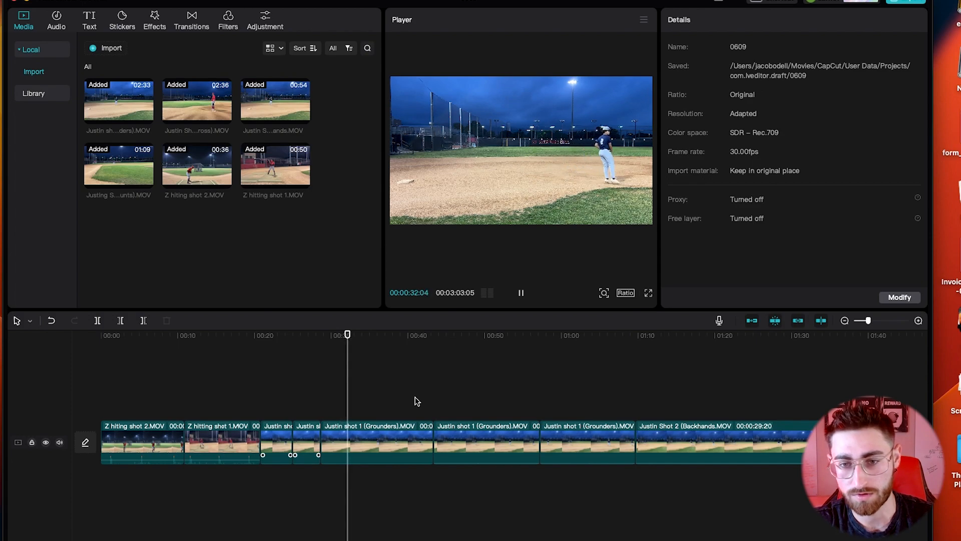
pyautogui.press('space')
pyautogui.press('b')
pyautogui.click(353, 440)
pyautogui.press('space')
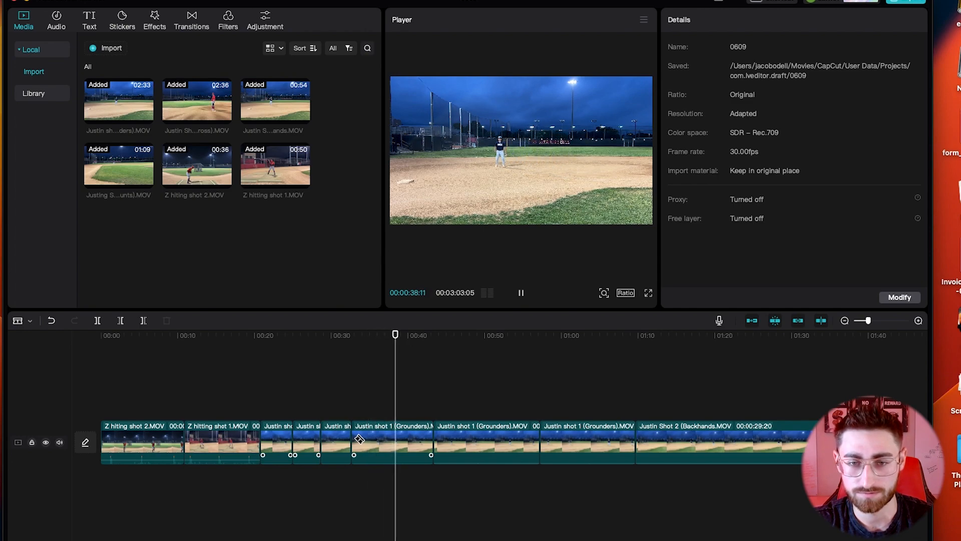
pyautogui.press('space')
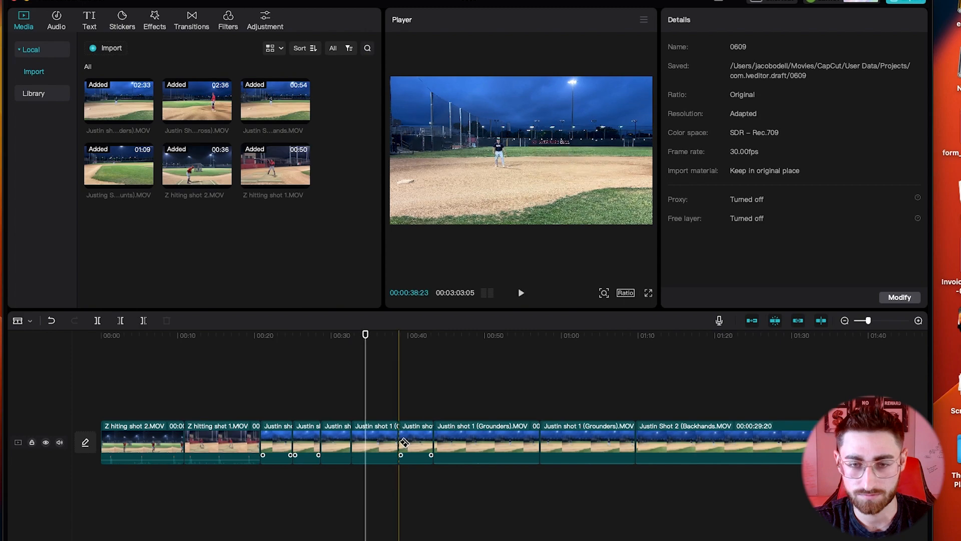
pyautogui.click(380, 443)
pyautogui.press('Delete')
pyautogui.press('space')
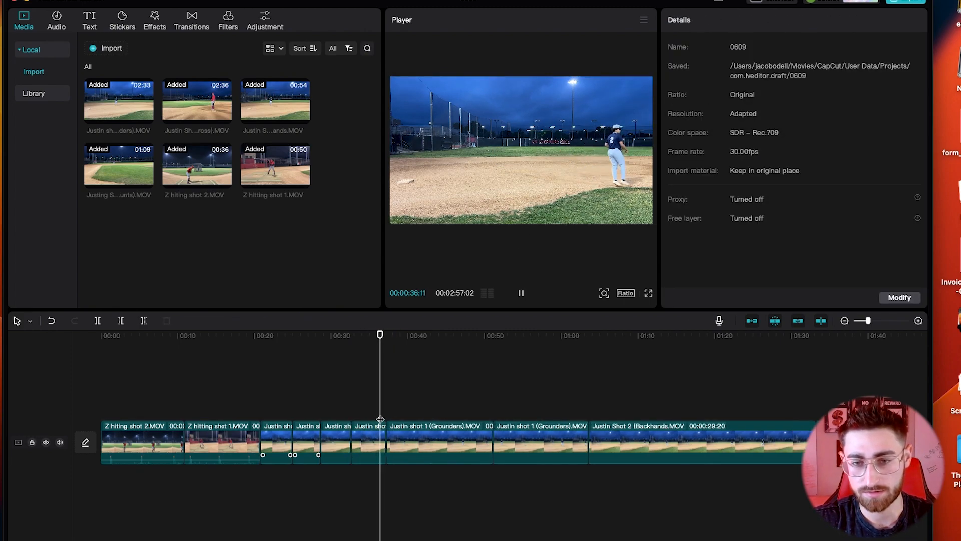
pyautogui.press('space')
pyautogui.press('space')
pyautogui.press('space')
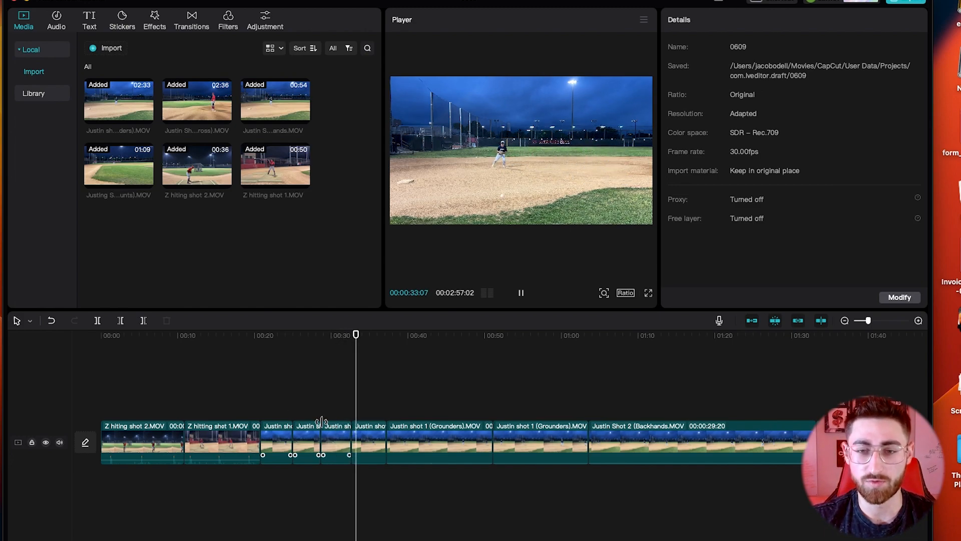
# Step: Delete the short leftover Grounders piece and an unwanted portion near 42 seconds, undoing a misstep
pyautogui.click(370, 440)
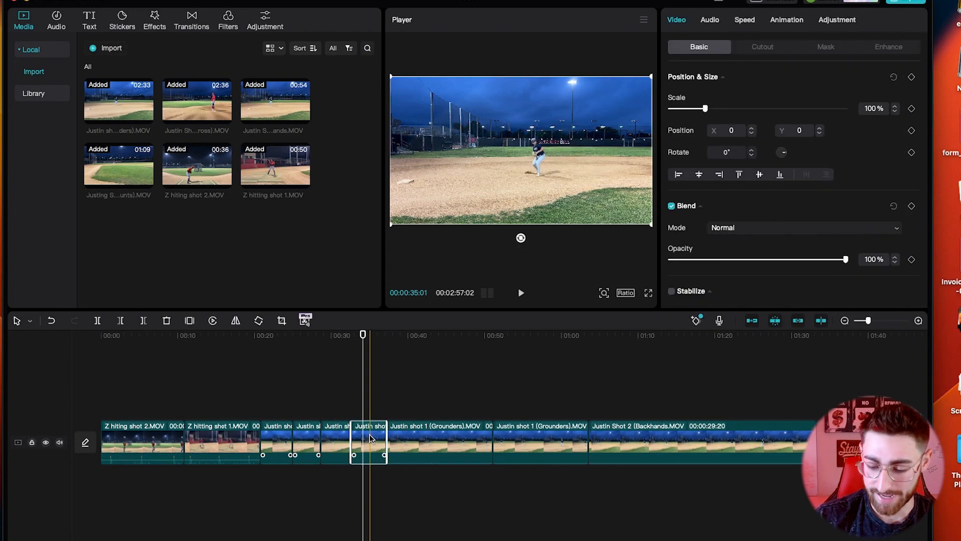
pyautogui.press('Delete')
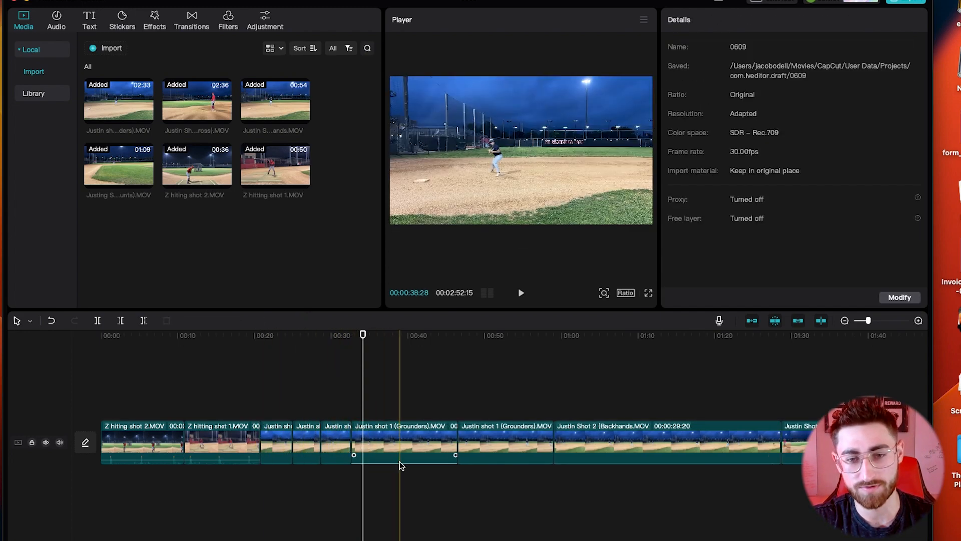
pyautogui.click(367, 447)
pyautogui.press('space')
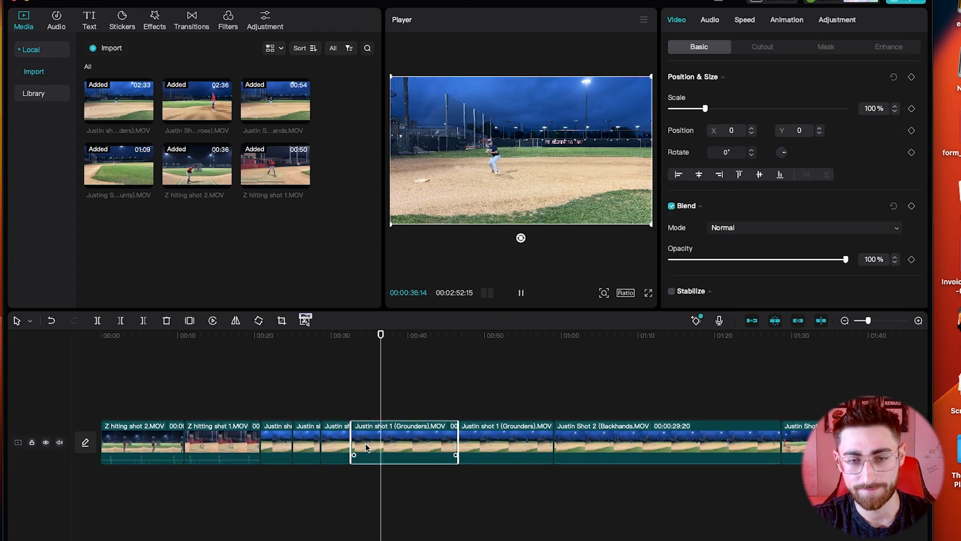
pyautogui.press('space')
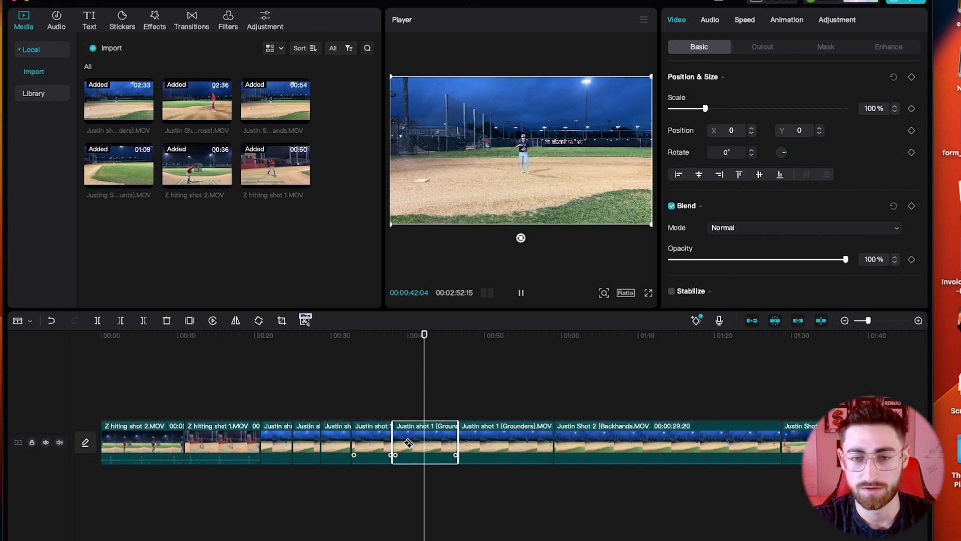
pyautogui.press('space')
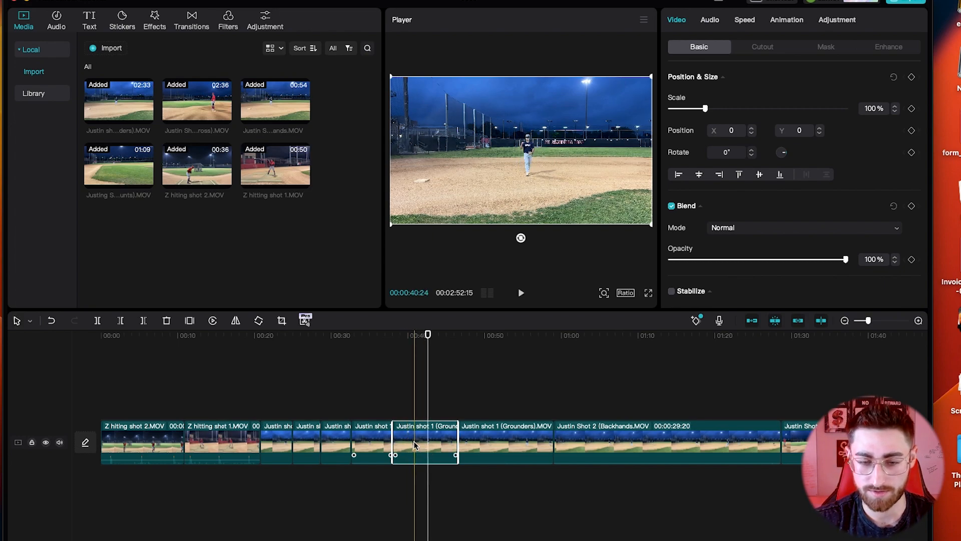
pyautogui.press('super+z')
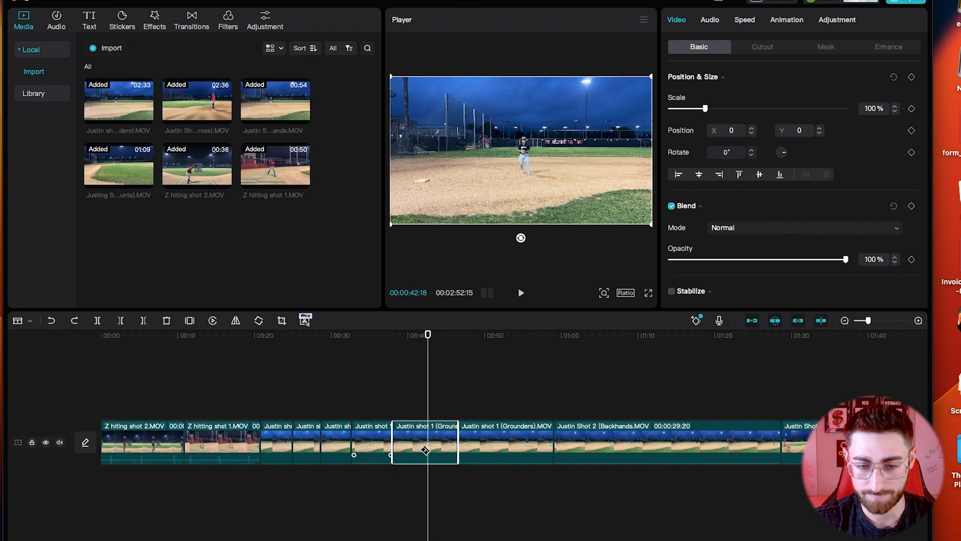
pyautogui.press('Delete')
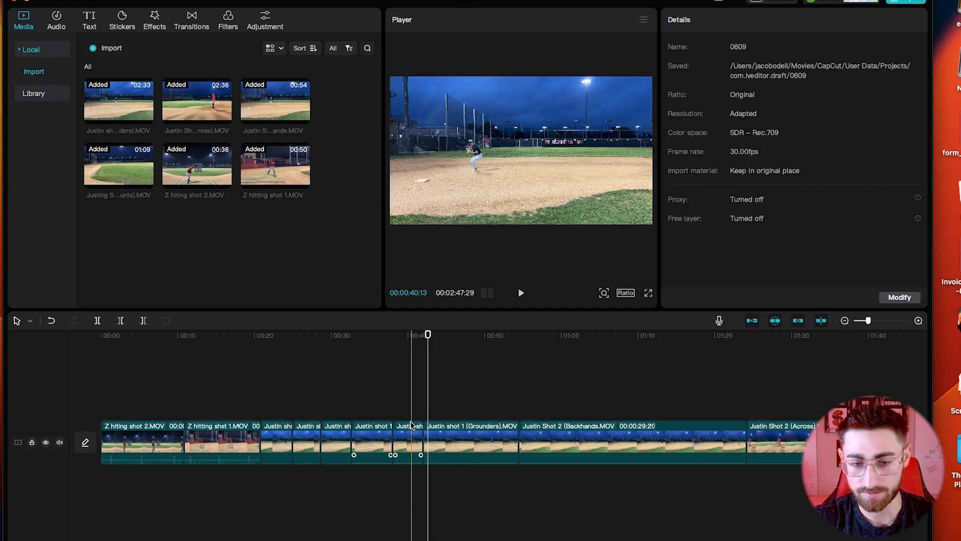
# Step: Remove another unwanted Grounders segment so Backhands follows directly
pyautogui.click(398, 394)
pyautogui.press('space')
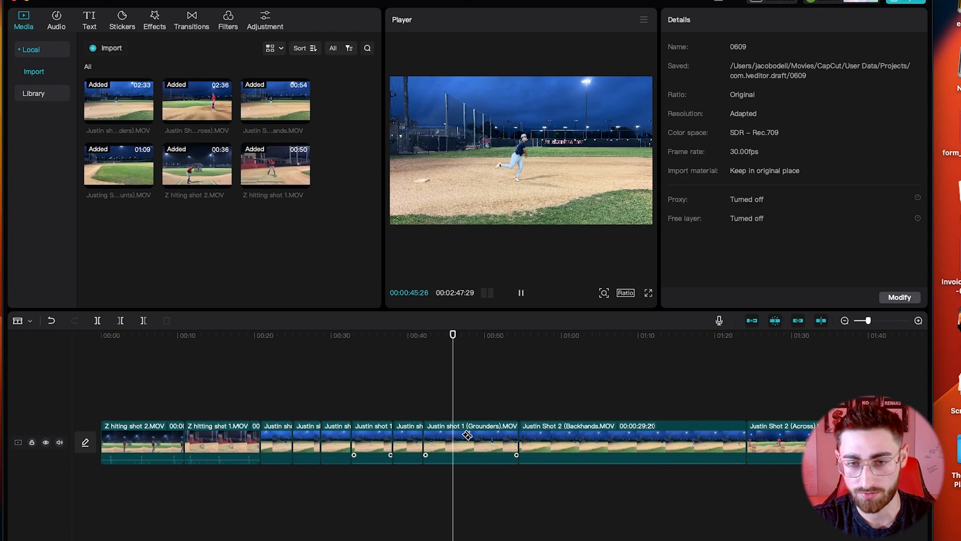
pyautogui.press('space')
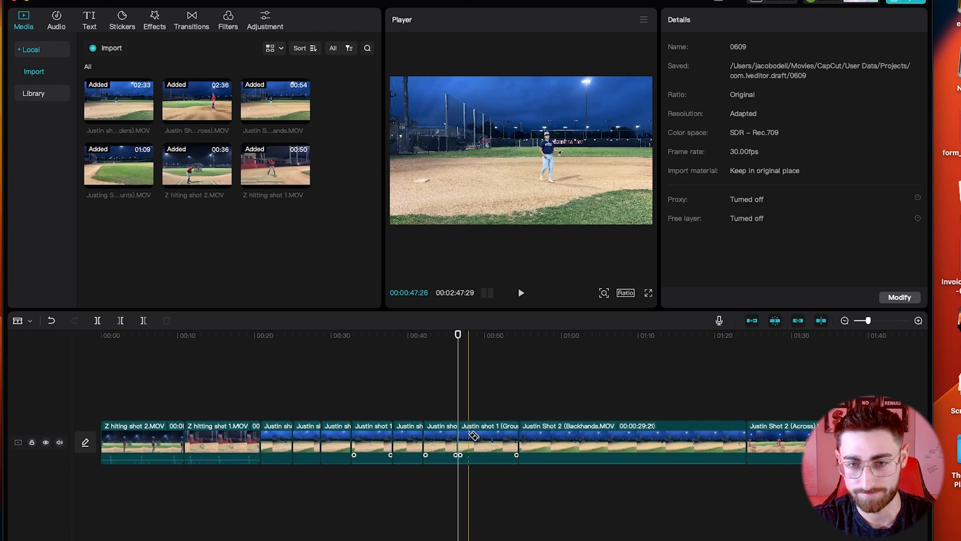
pyautogui.click(476, 436)
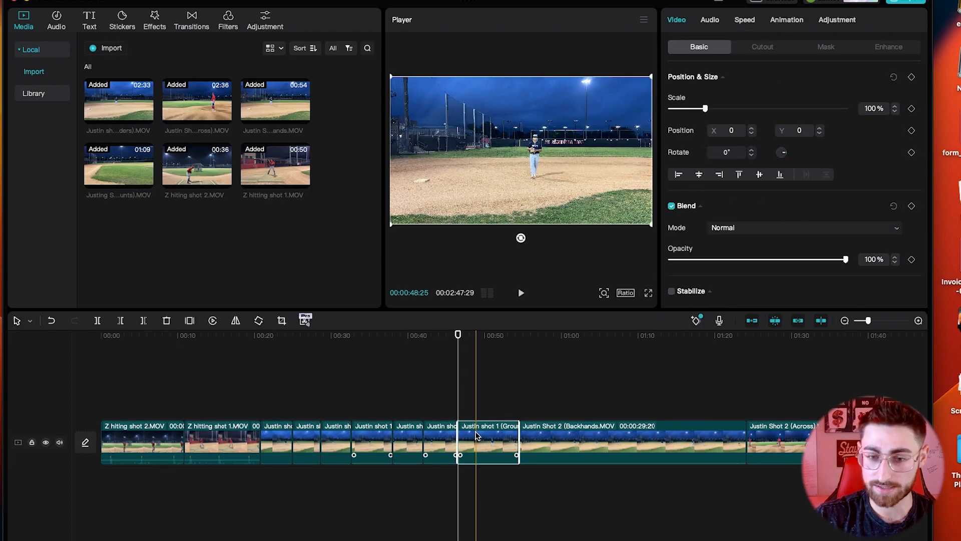
pyautogui.press('Delete')
pyautogui.press('space')
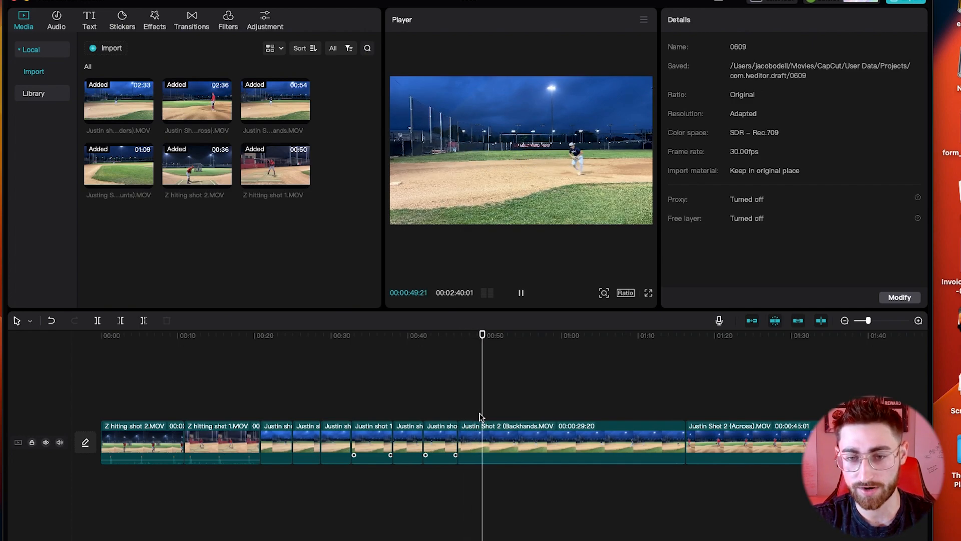
# Step: Split the Backhands clip and delete its slow leading piece
pyautogui.press('space')
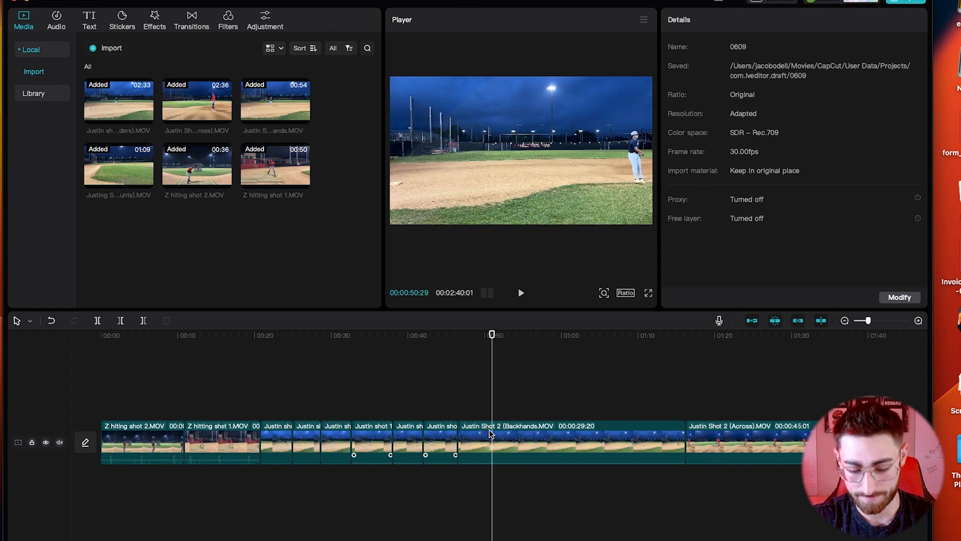
pyautogui.press('space')
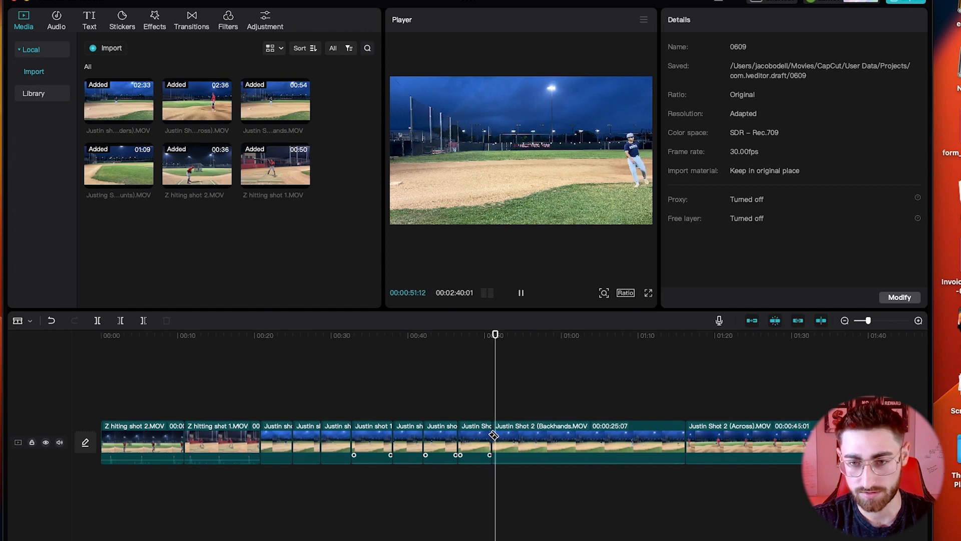
pyautogui.press('space')
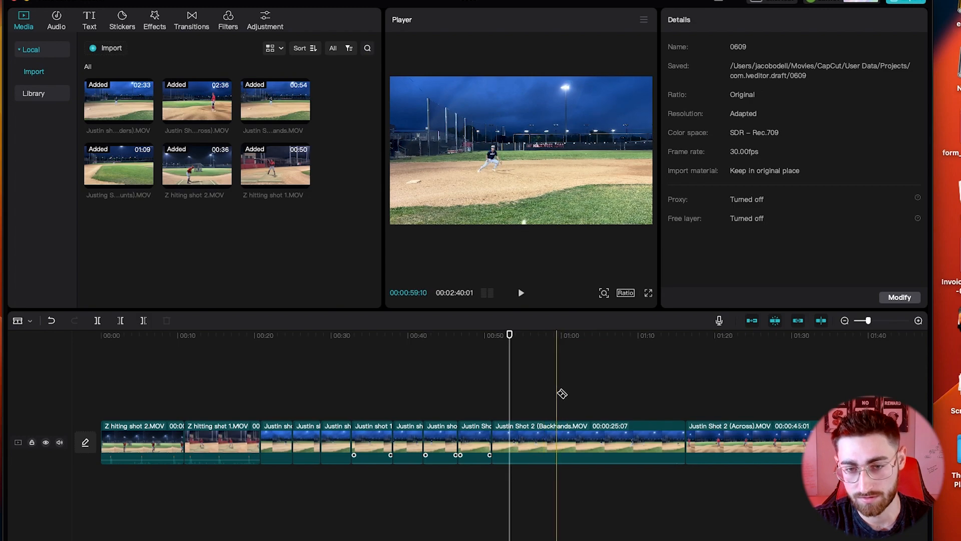
pyautogui.click(549, 432)
pyautogui.press('a')
pyautogui.click(534, 431)
pyautogui.press('BackSpace')
# Step: Split Backhands again further in and delete the remaining unwanted opening section
pyautogui.click(526, 411)
pyautogui.press('space')
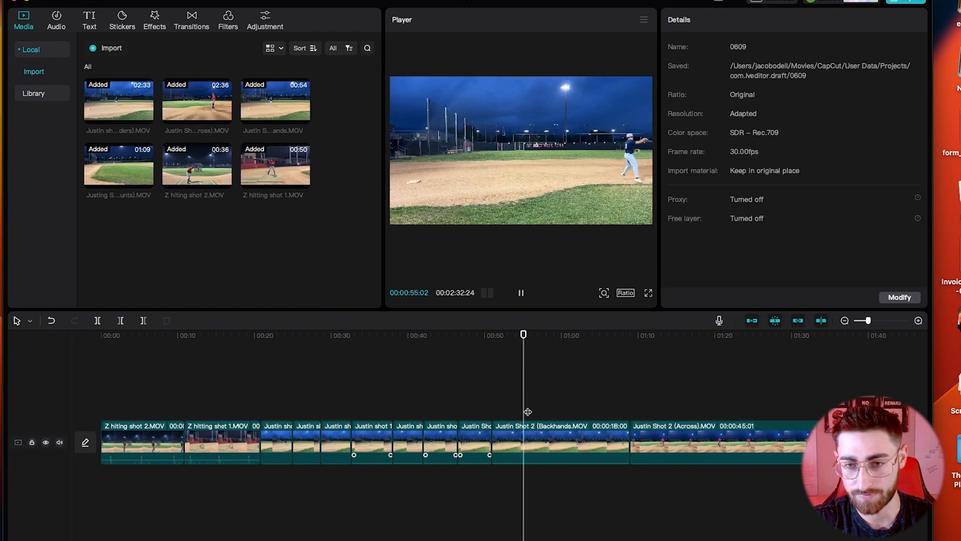
pyautogui.press('space')
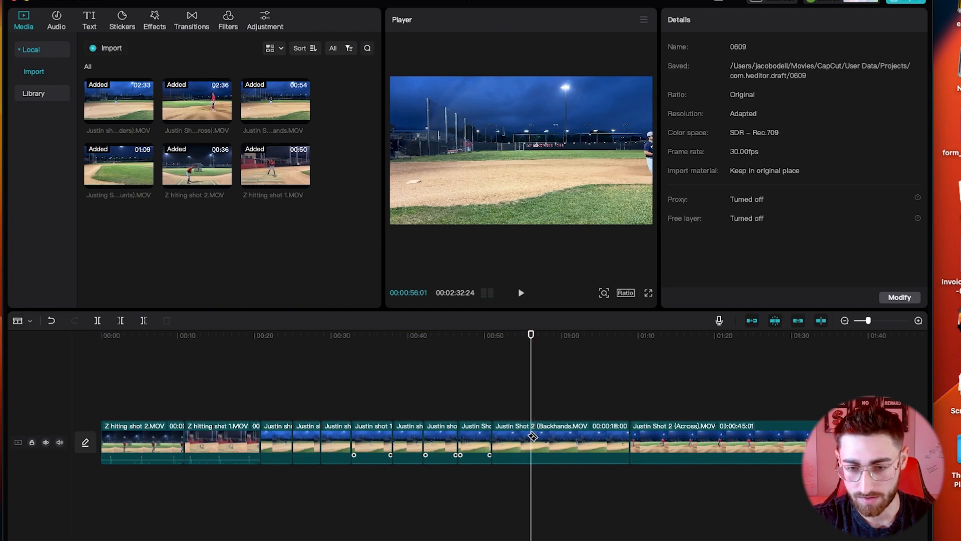
pyautogui.press('space')
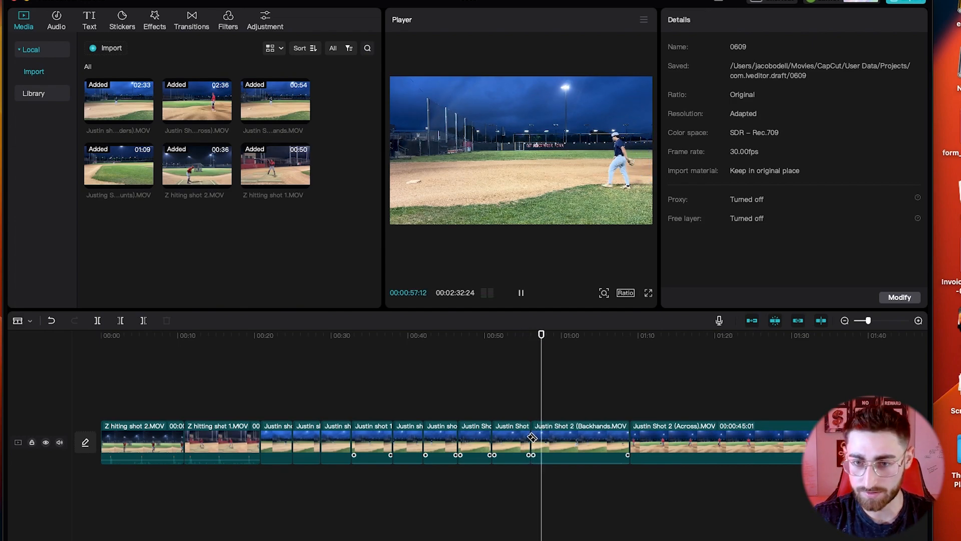
pyautogui.press('space')
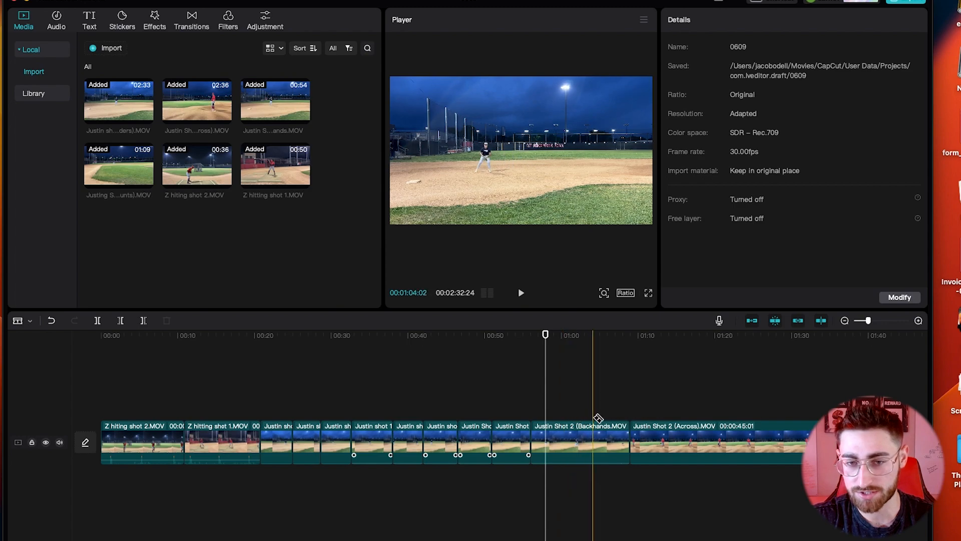
pyautogui.click(585, 443)
pyautogui.press('a')
pyautogui.click(560, 443)
pyautogui.press('Delete')
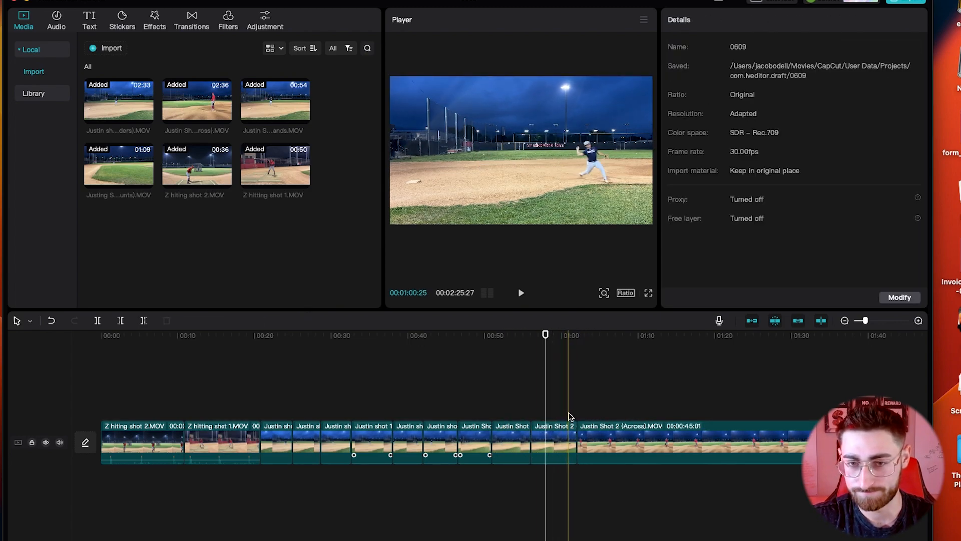
# Step: Trim the end of the Backhands clip shorter and review, bringing the project to 02:23:28
pyautogui.click(572, 442)
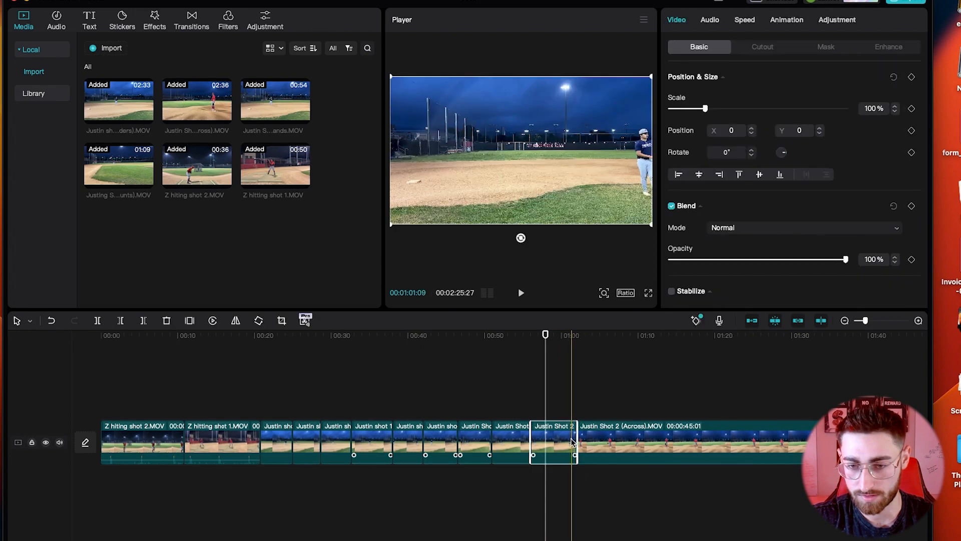
pyautogui.moveTo(573, 438); pyautogui.dragTo(559, 440)
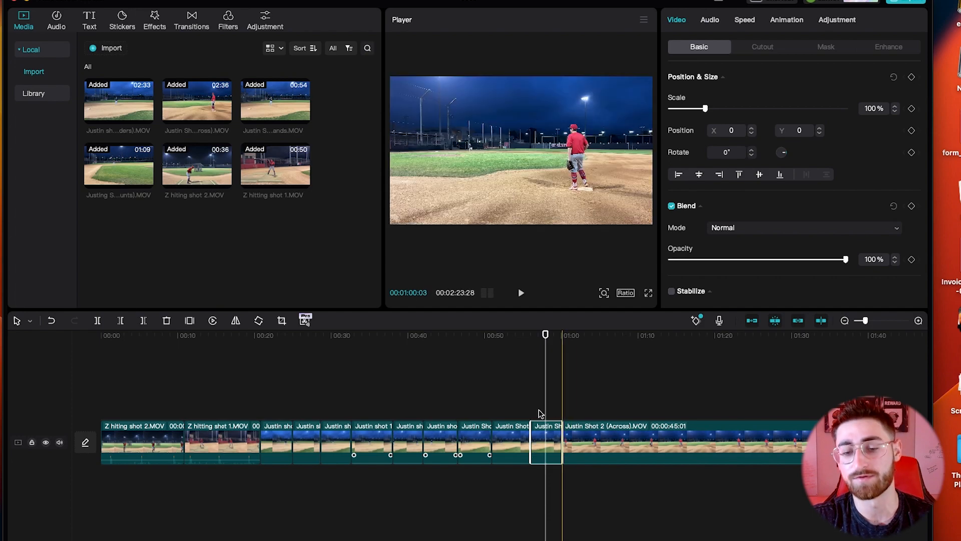
pyautogui.press('space')
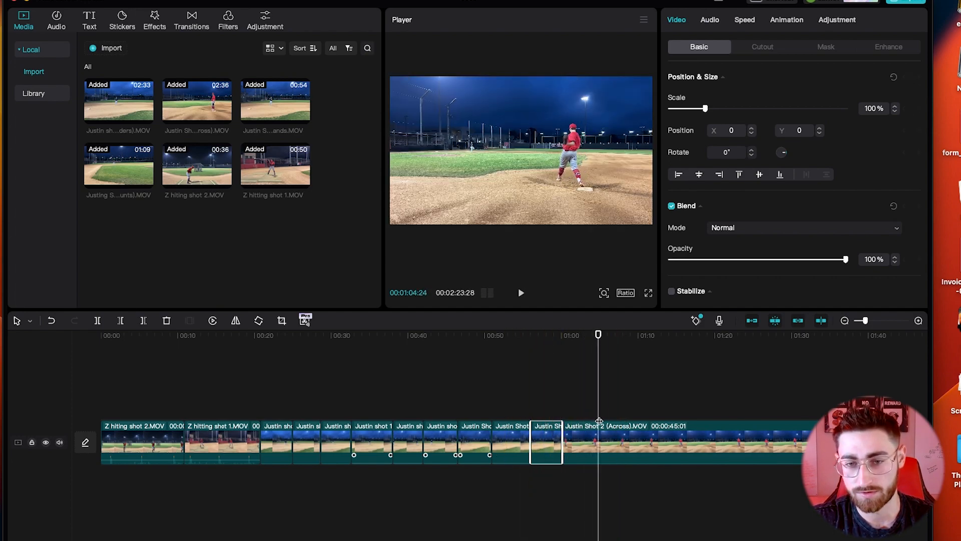
pyautogui.click(603, 425)
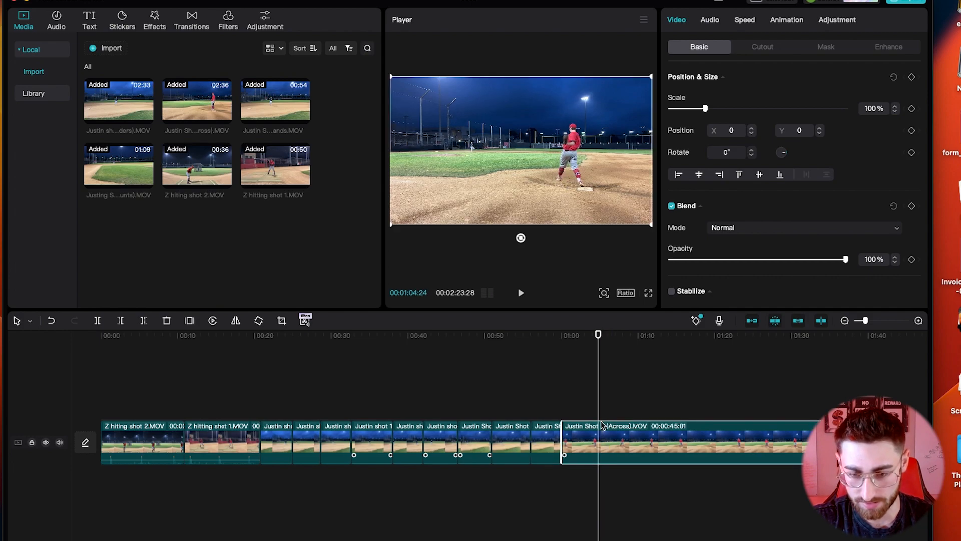
# Step: Split the Across clip, undo the misplaced trim, and re-cut it slightly later
pyautogui.press('super+b')
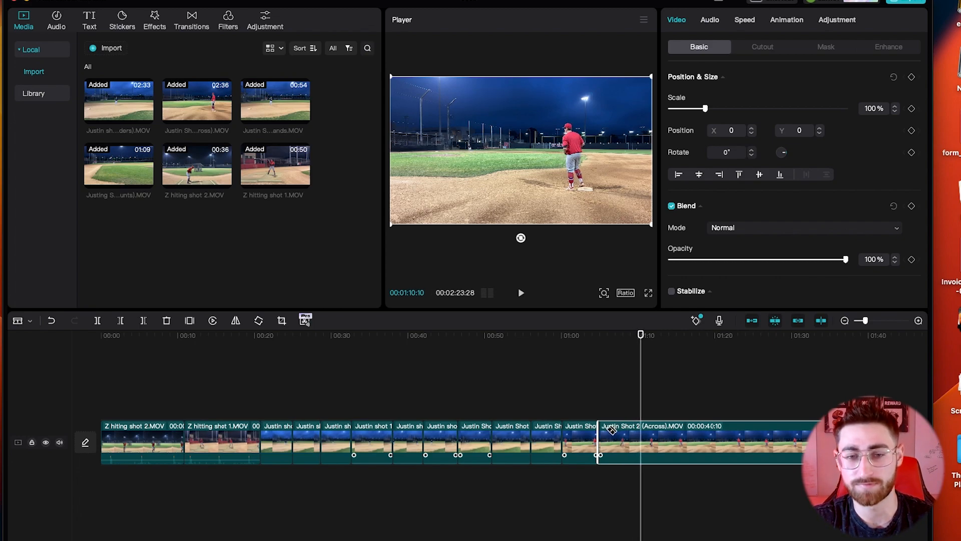
pyautogui.press('q')
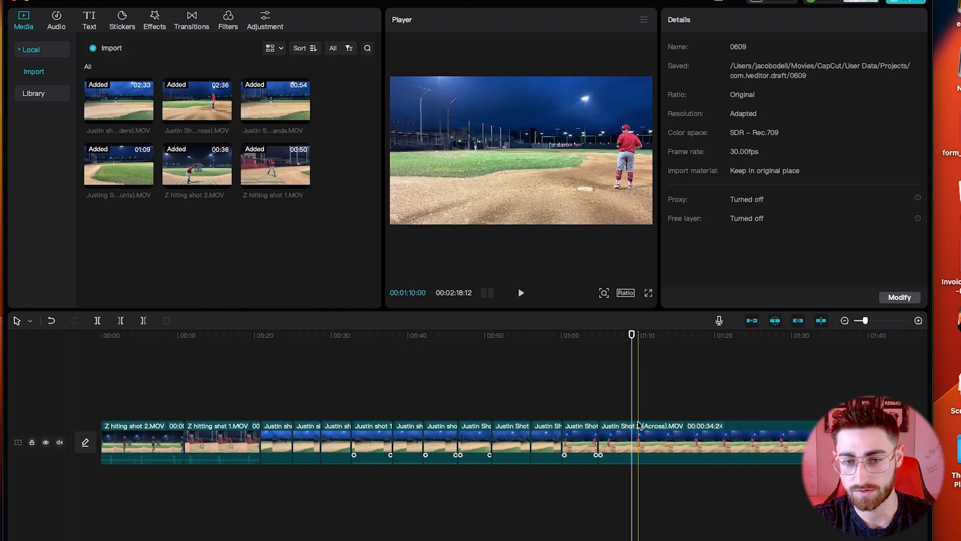
pyautogui.press('space')
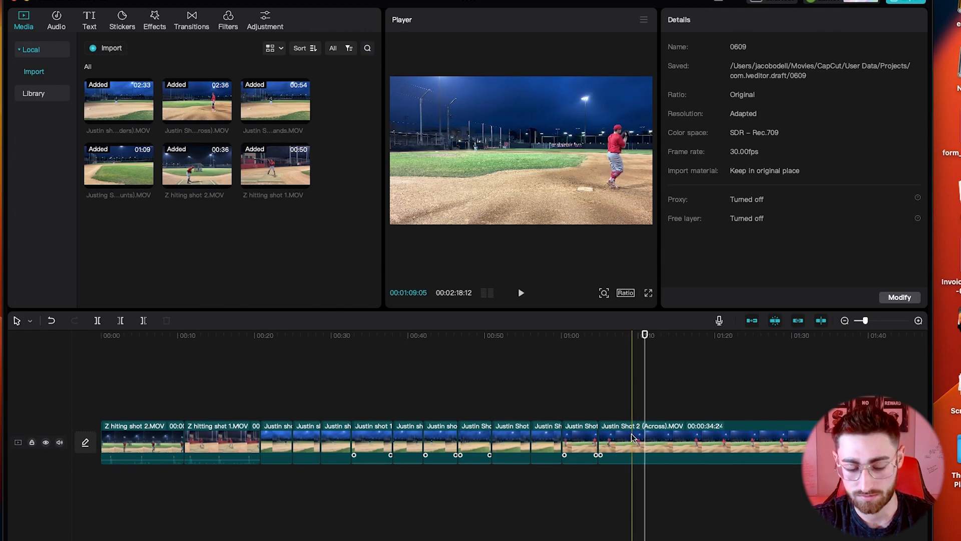
pyautogui.press('super+z')
pyautogui.click(636, 441)
pyautogui.press('space')
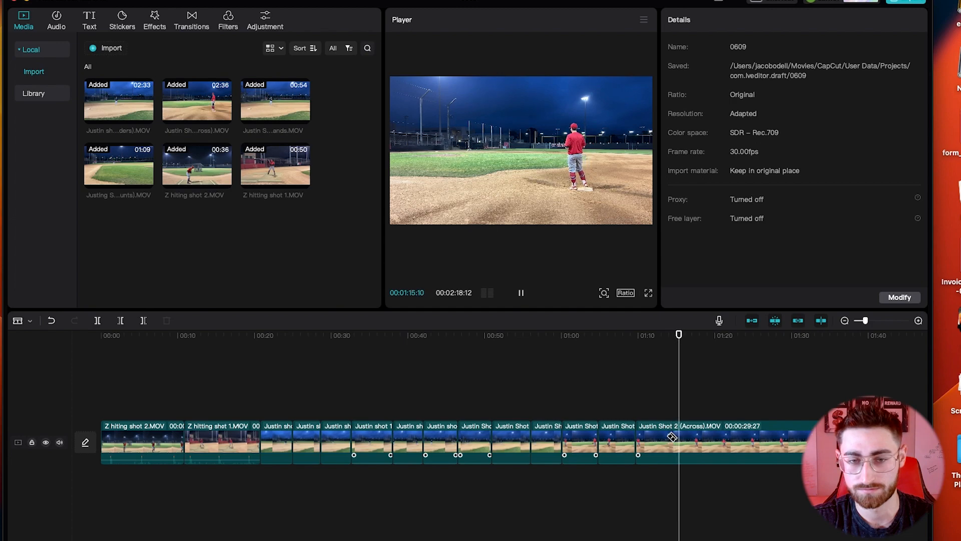
# Step: Cut the Across clip at 01:13:24 and delete the unwanted piece before it
pyautogui.click(674, 411)
pyautogui.press('space')
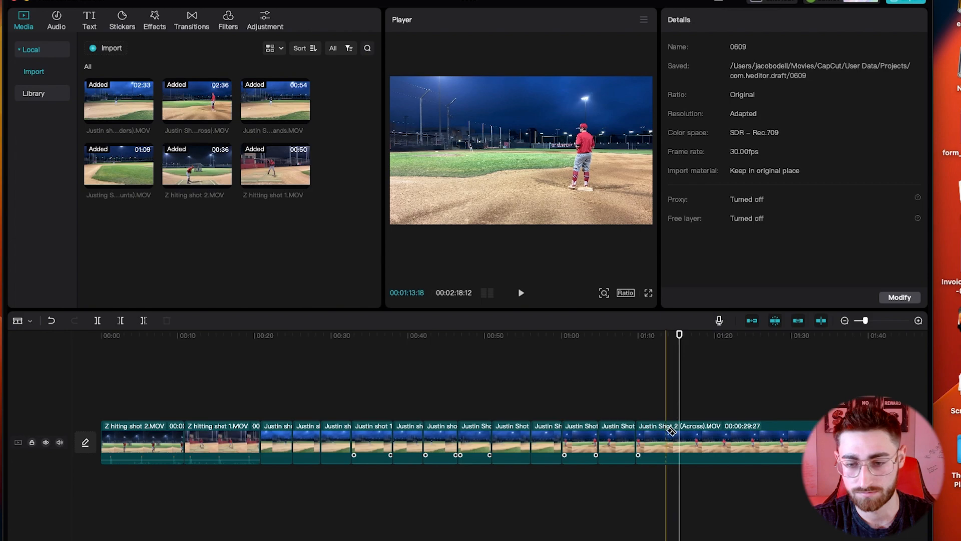
pyautogui.click(669, 435)
pyautogui.press('a')
pyautogui.click(649, 440)
pyautogui.press('Delete')
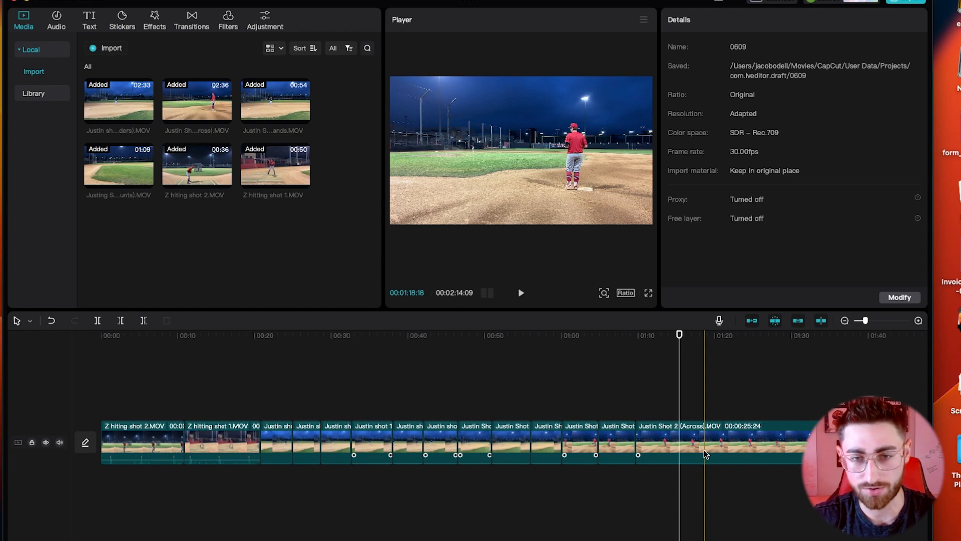
# Step: Cut the Across clip near 01:15 and delete the rest of it
pyautogui.hscroll(2, 704, 448)
pyautogui.hscroll(1, 704, 448)
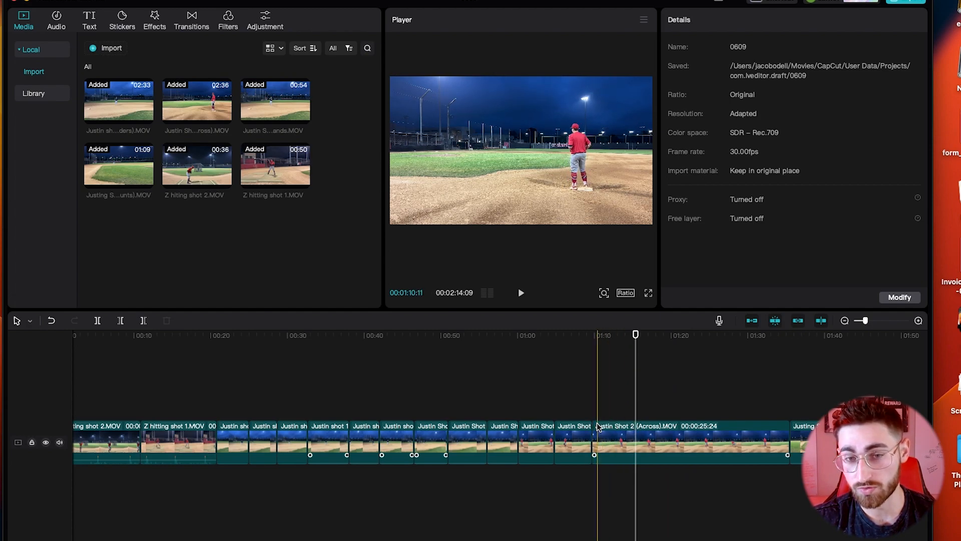
pyautogui.click(633, 425)
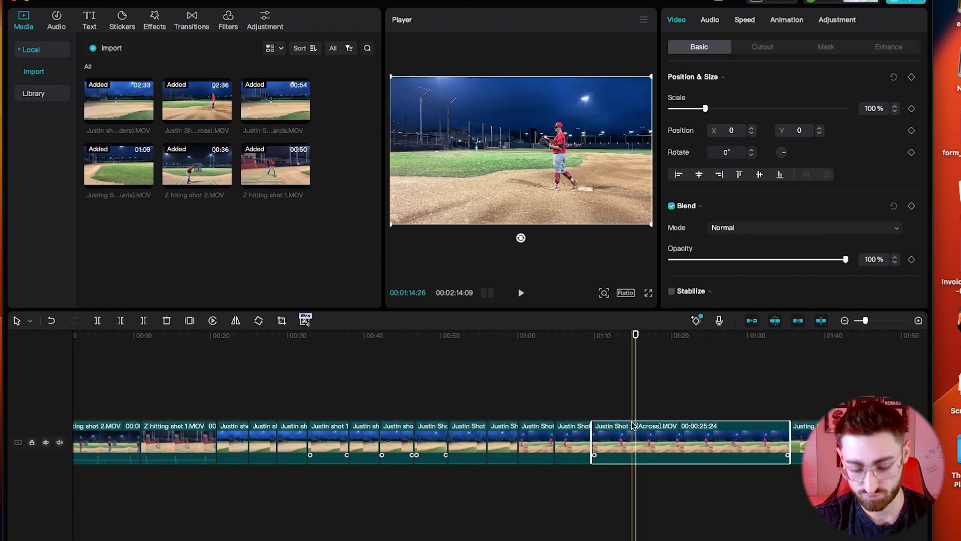
pyautogui.click(631, 440)
pyautogui.press('a')
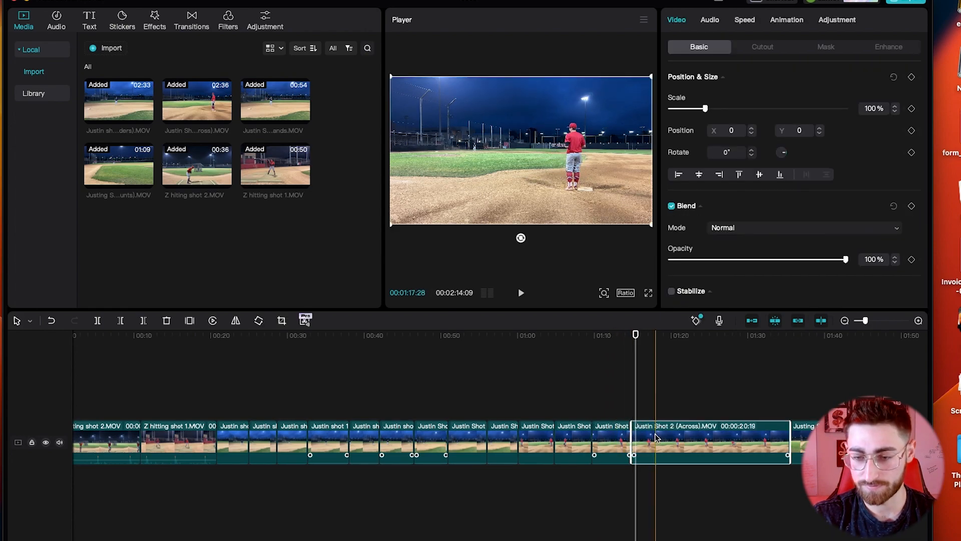
pyautogui.press('Delete')
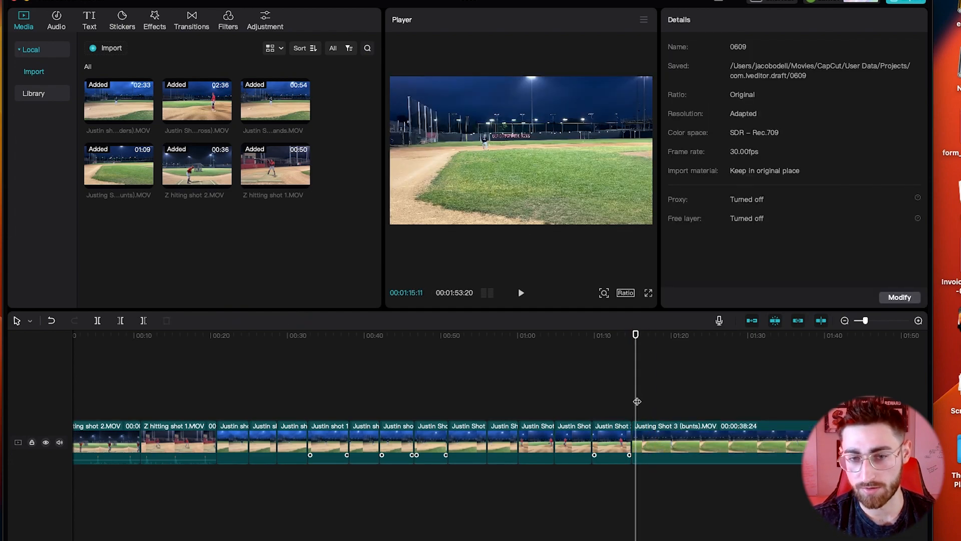
# Step: Cut the bunts clip at 01:19:18 and near 01:30, deleting the footage between
pyautogui.click(667, 403)
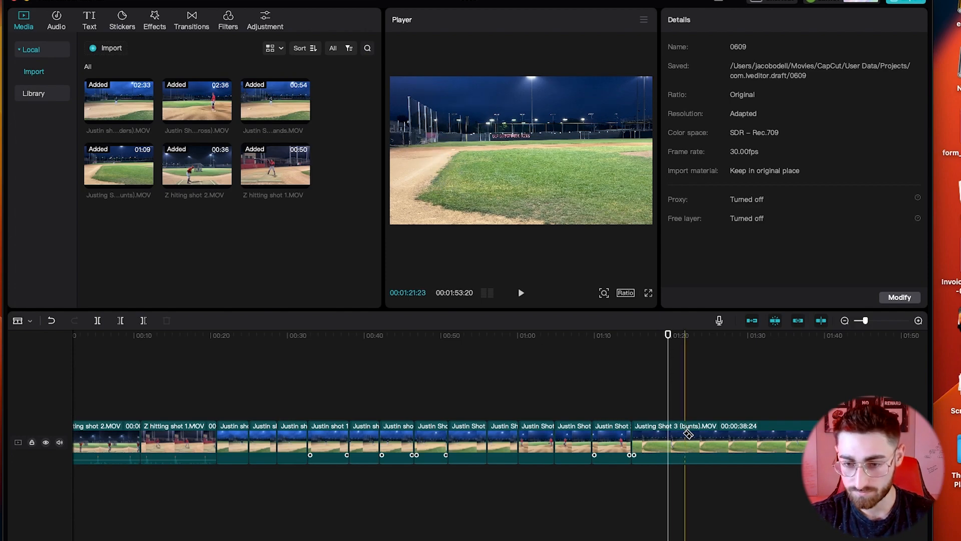
pyautogui.press('super+b')
pyautogui.press('space')
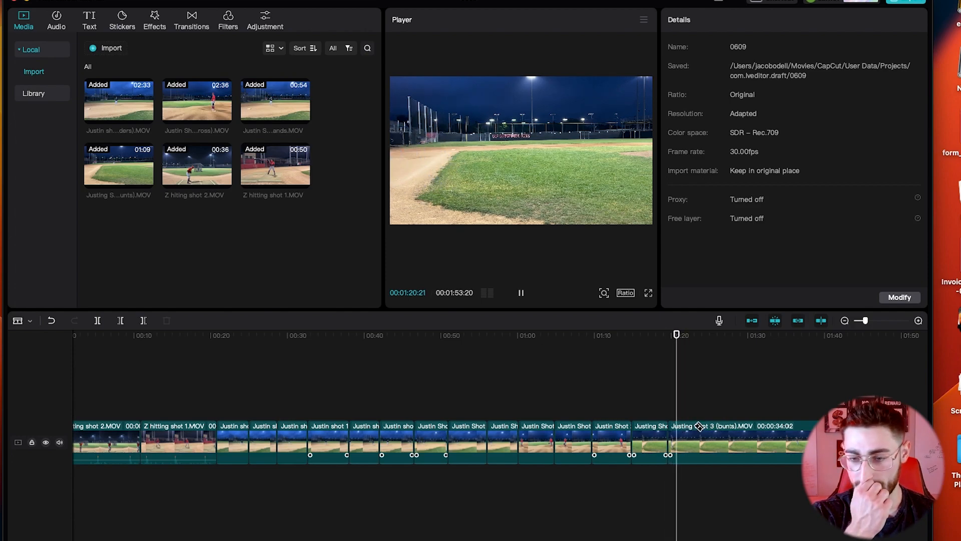
pyautogui.press('space')
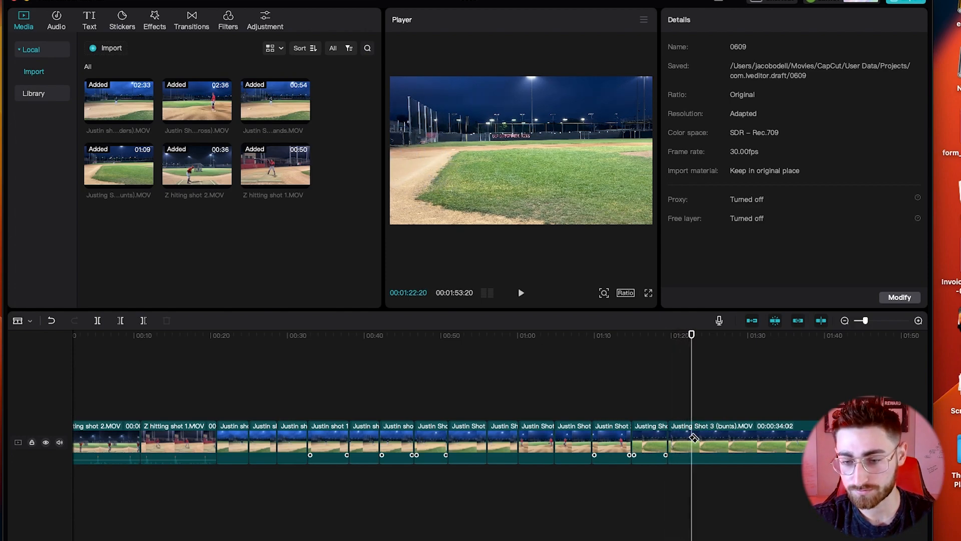
pyautogui.click(754, 442)
pyautogui.press('a')
pyautogui.click(714, 441)
pyautogui.press('Delete')
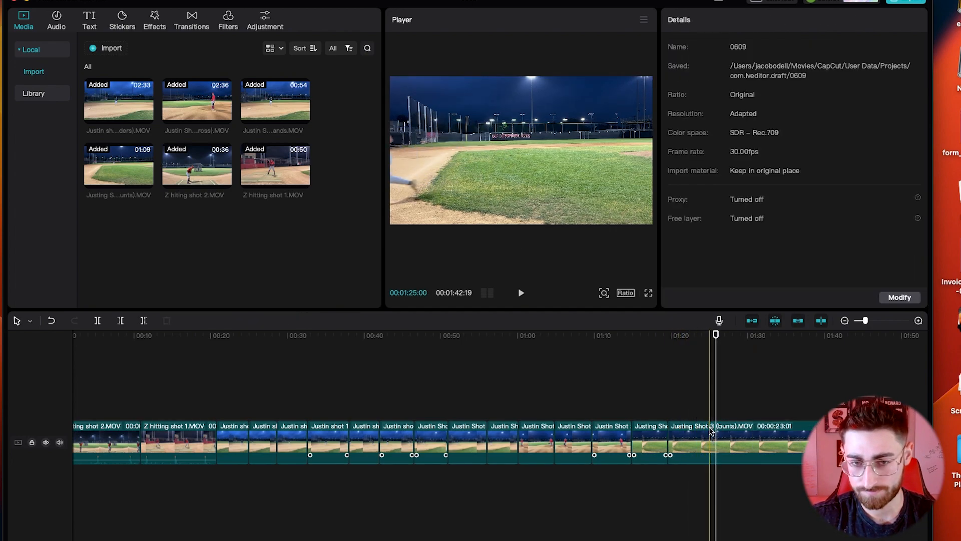
# Step: Split and delete another bunts piece, then trim the last clip's end for a 01:29:28 project
pyautogui.click(711, 435)
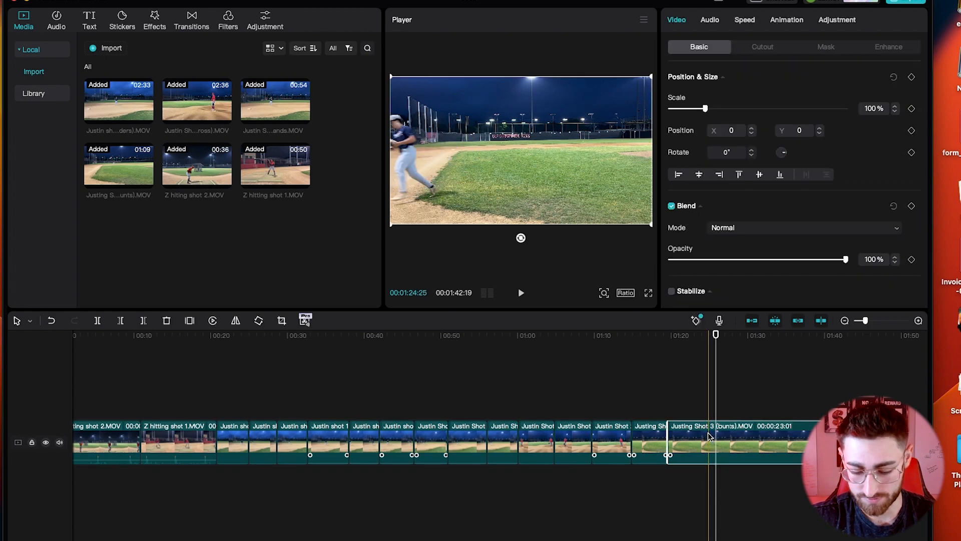
pyautogui.press('super+b')
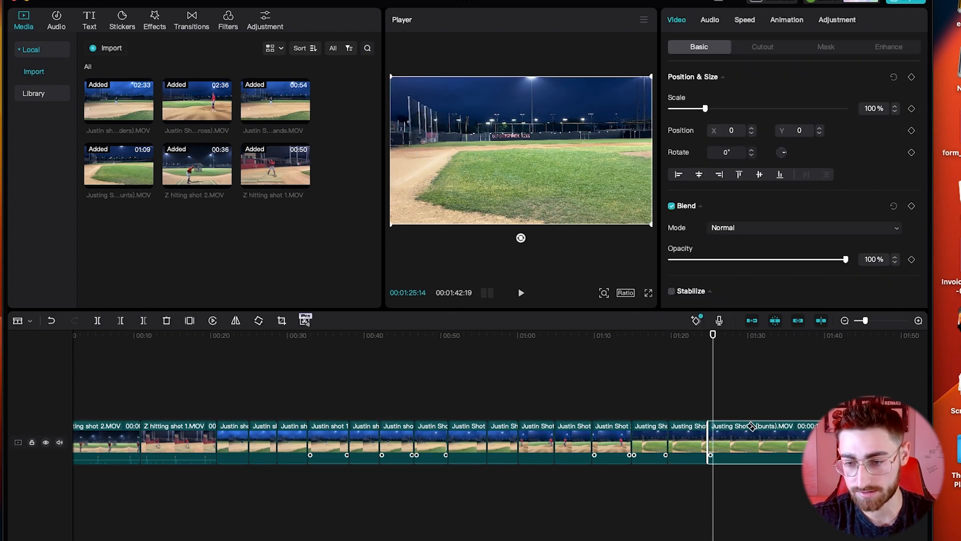
pyautogui.press('Delete')
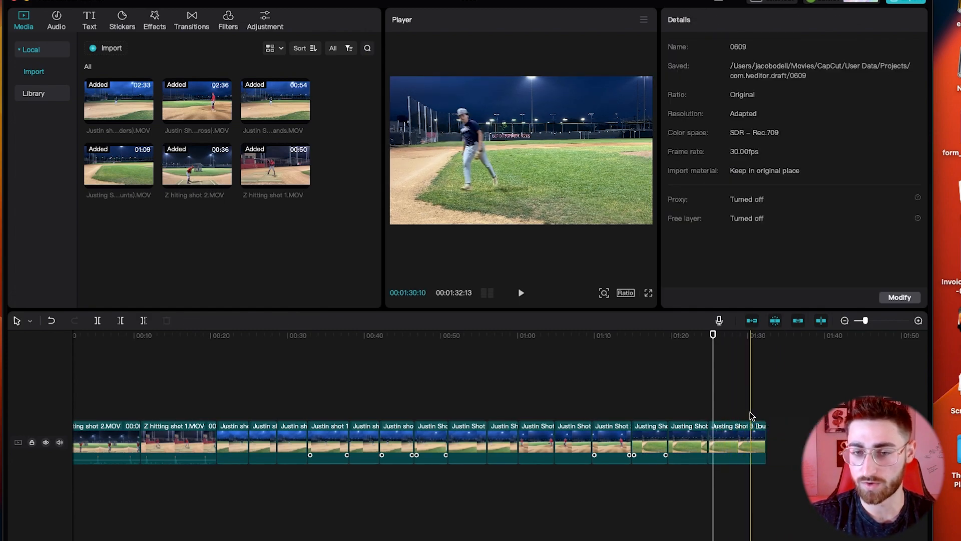
pyautogui.click(757, 426)
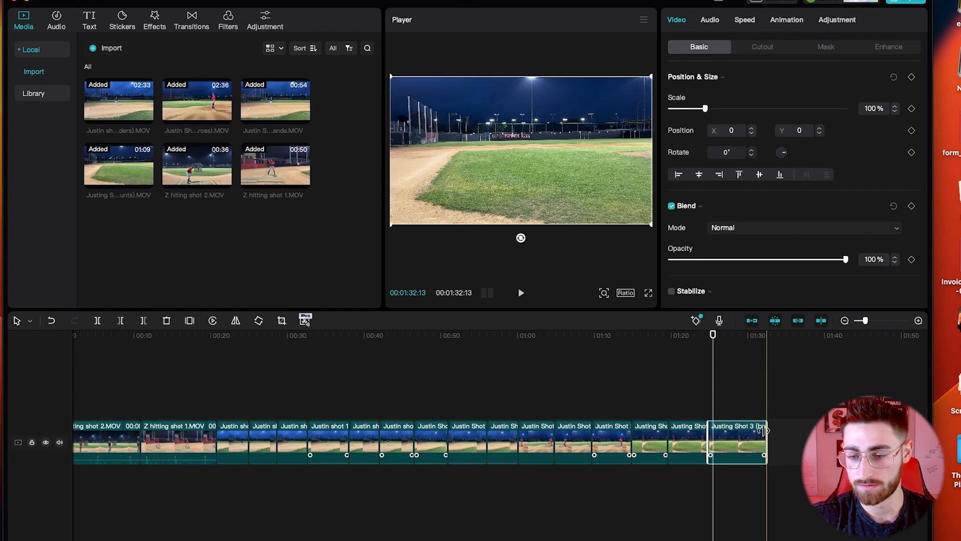
pyautogui.moveTo(749, 430); pyautogui.dragTo(748, 431)
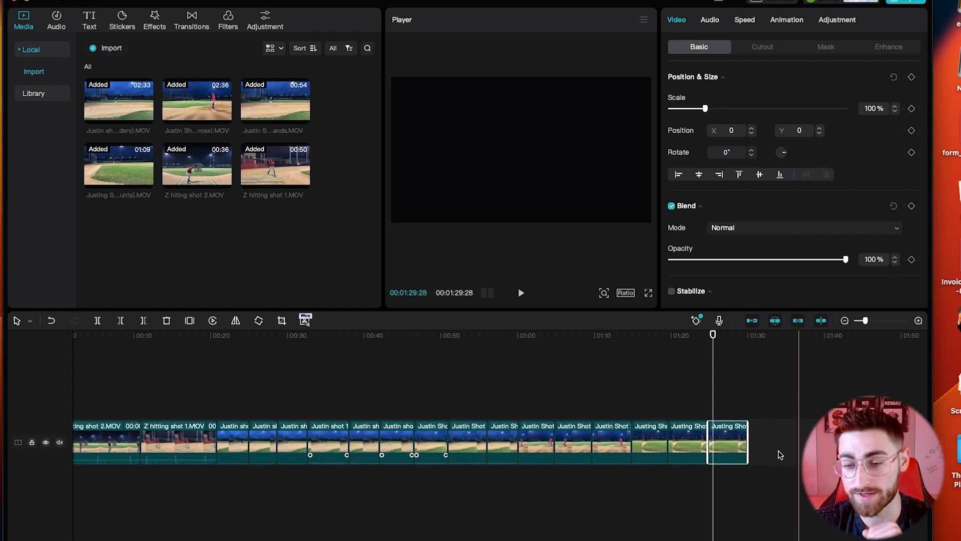
pyautogui.click(755, 436)
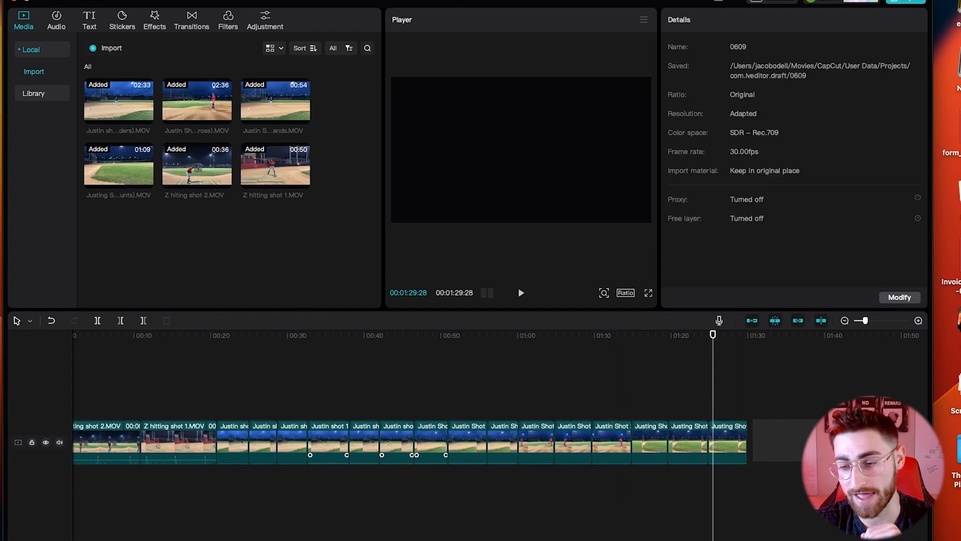
# Step: Return the playhead to 00:00 and bring up the Text options
pyautogui.hscroll(3, 766, 448)
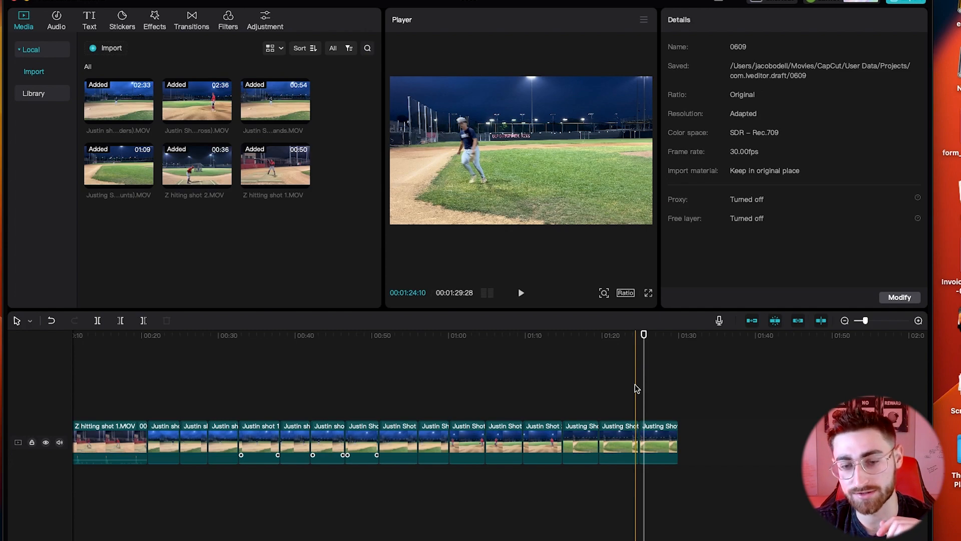
pyautogui.hscroll(-5, 532, 388)
pyautogui.click(107, 336)
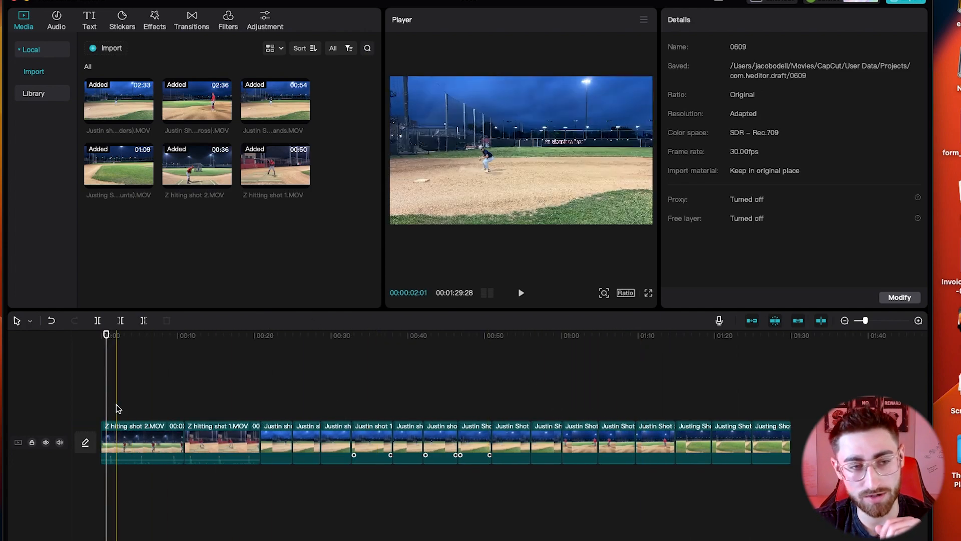
pyautogui.click(90, 23)
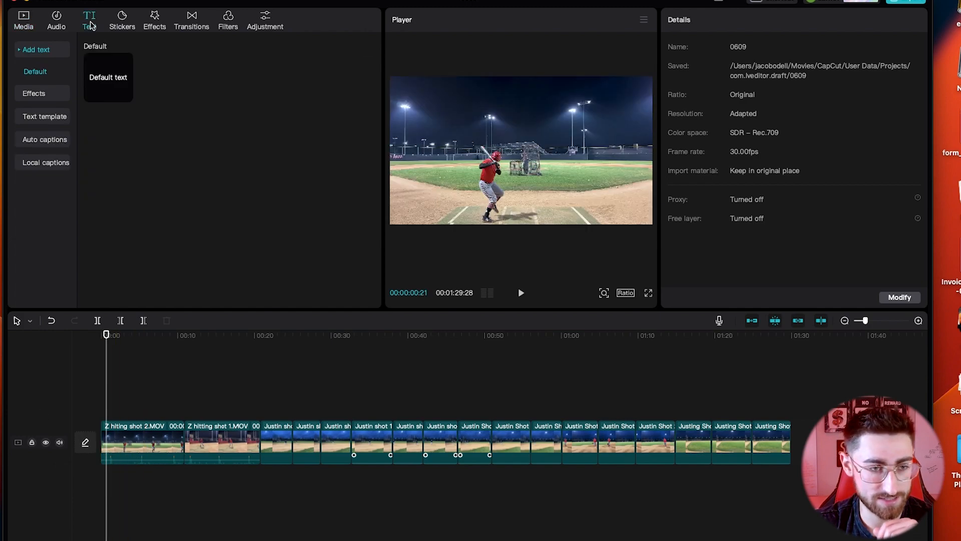
# Step: Add a Stylish Titles template at 00:00, shrink it to 32% in the lower-left, and retitle it 'Hitting'
pyautogui.click(45, 118)
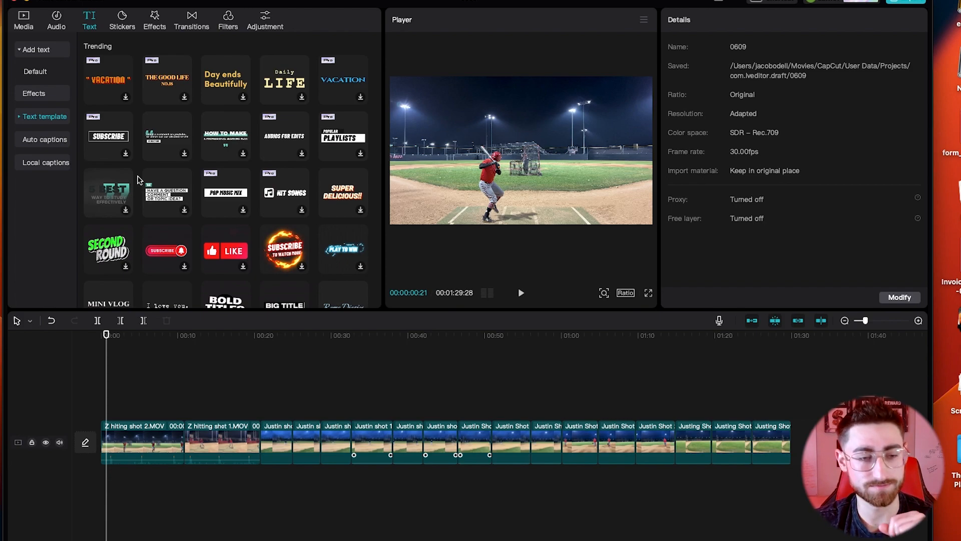
pyautogui.scroll(-10, 139, 181)
pyautogui.scroll(-2, 190, 222)
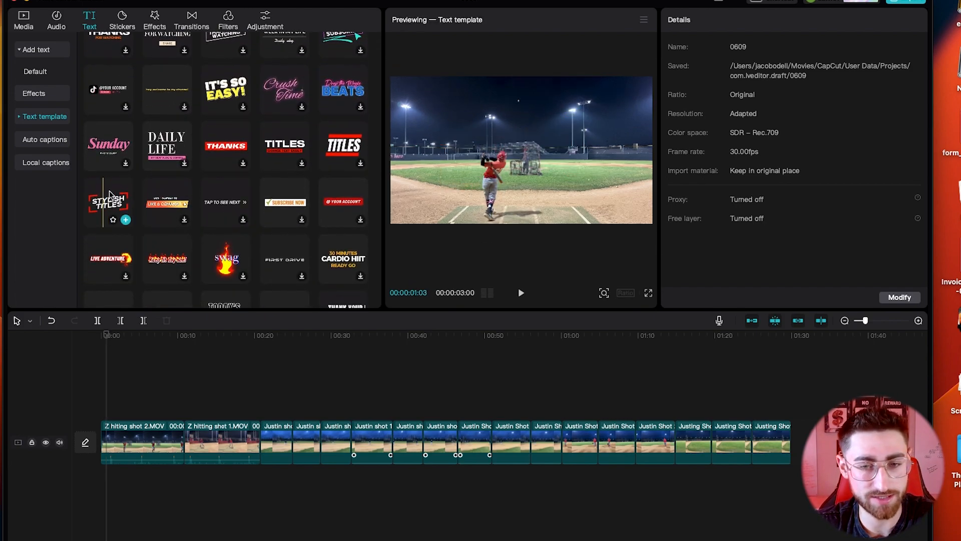
pyautogui.moveTo(106, 211); pyautogui.dragTo(113, 412)
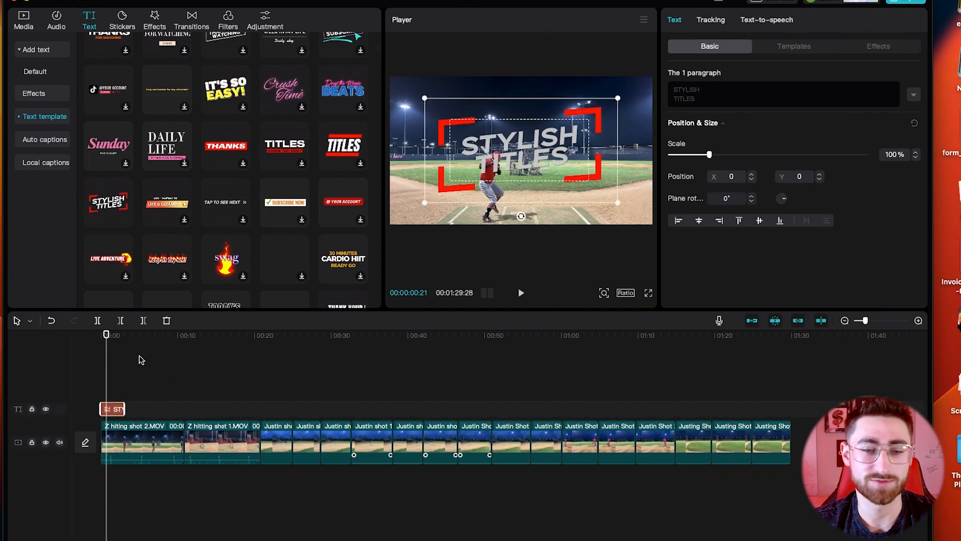
pyautogui.moveTo(424, 99); pyautogui.dragTo(456, 119)
pyautogui.moveTo(519, 149); pyautogui.dragTo(440, 198)
pyautogui.moveTo(497, 173); pyautogui.dragTo(483, 178)
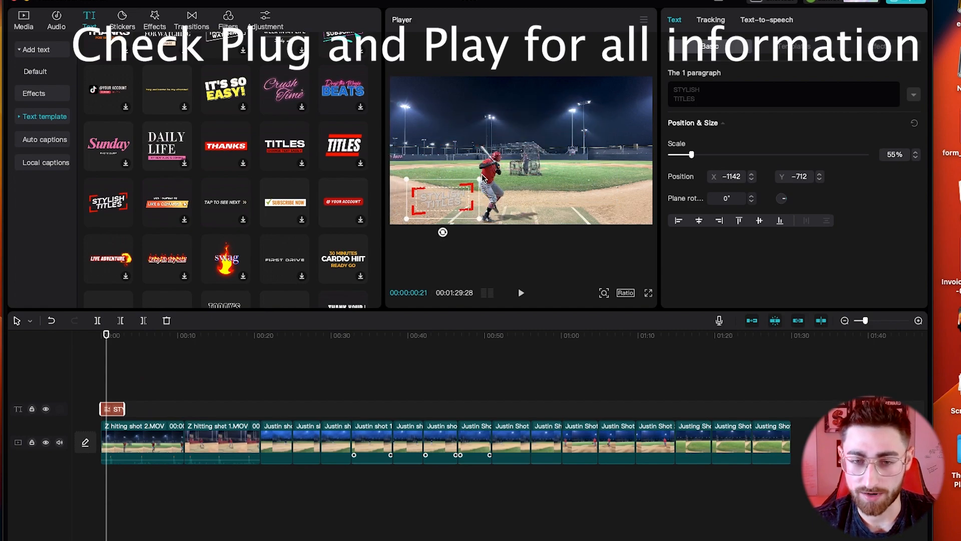
pyautogui.moveTo(447, 209); pyautogui.dragTo(432, 214)
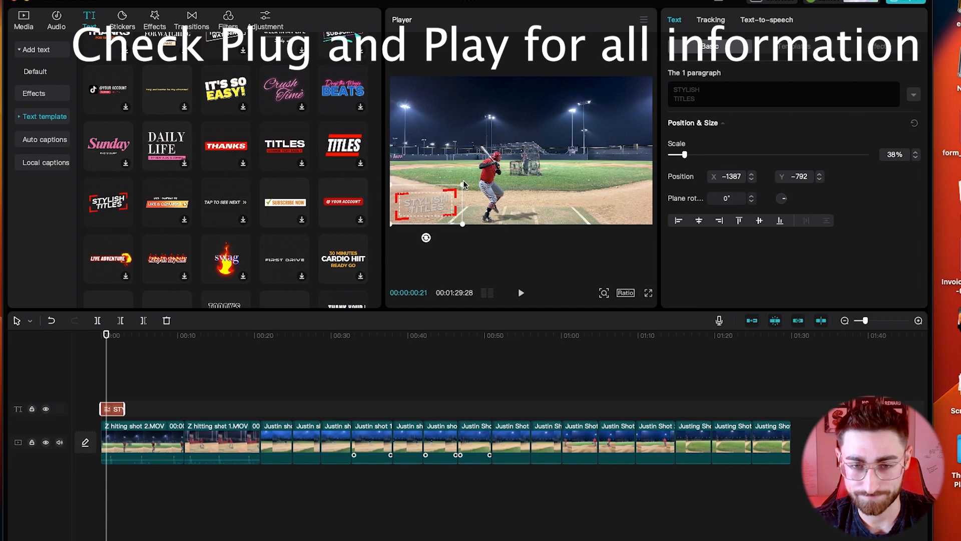
pyautogui.moveTo(463, 184); pyautogui.dragTo(458, 187)
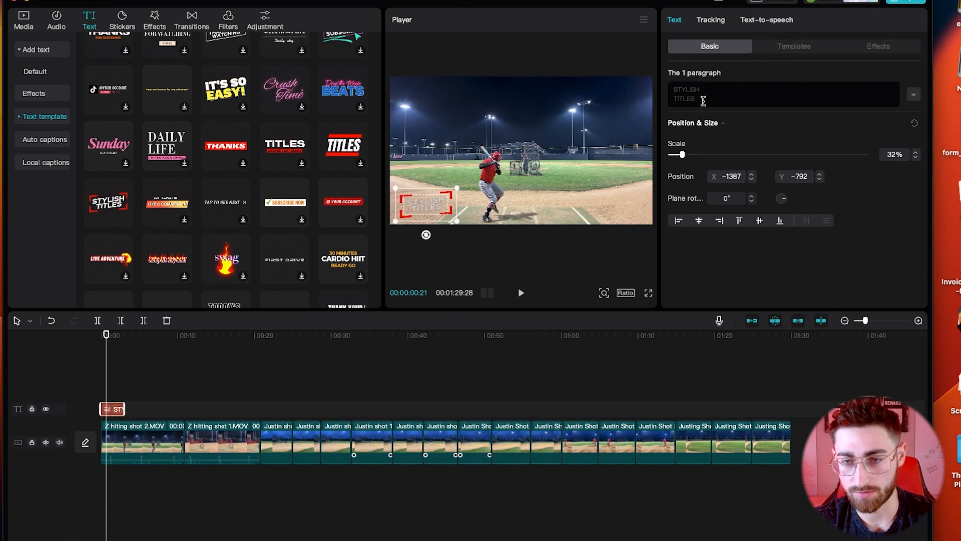
pyautogui.write('Hitting')
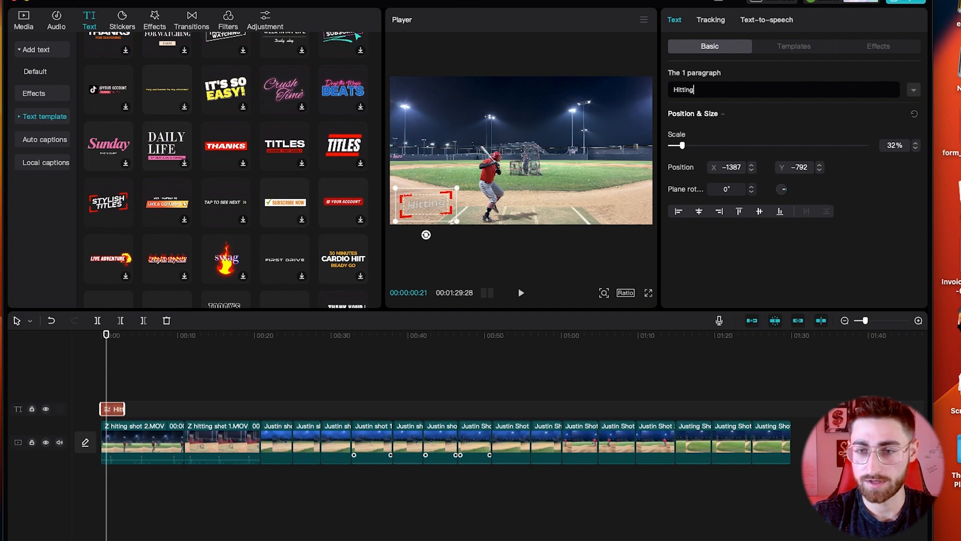
pyautogui.click(123, 381)
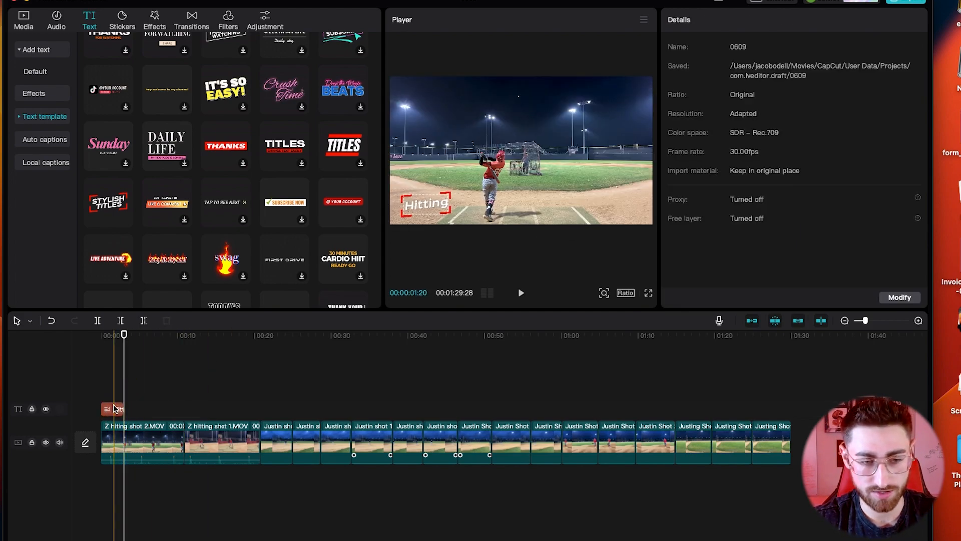
# Step: Paste a copy of the Hitting title at 00:20 and change its text to 'Grounders'
pyautogui.click(114, 409)
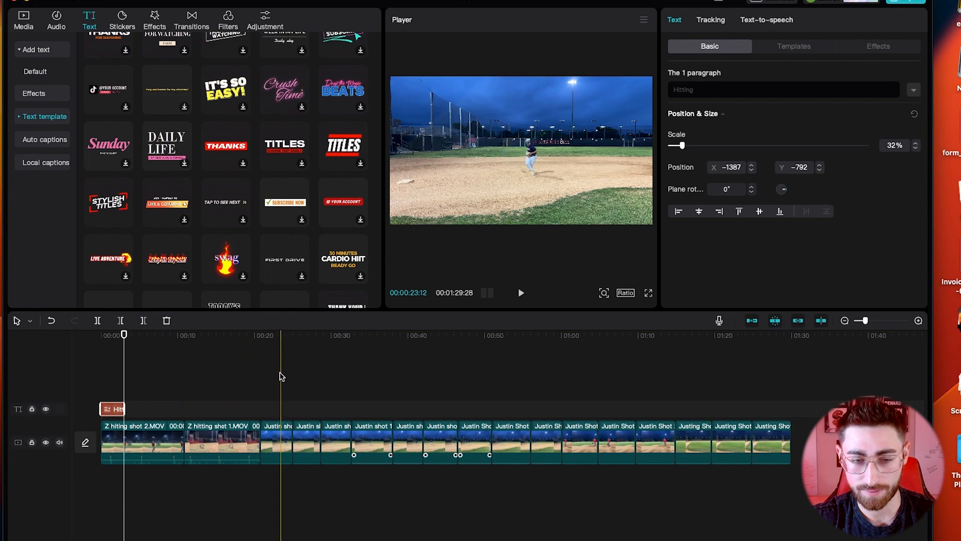
pyautogui.click(259, 379)
pyautogui.press('super+v')
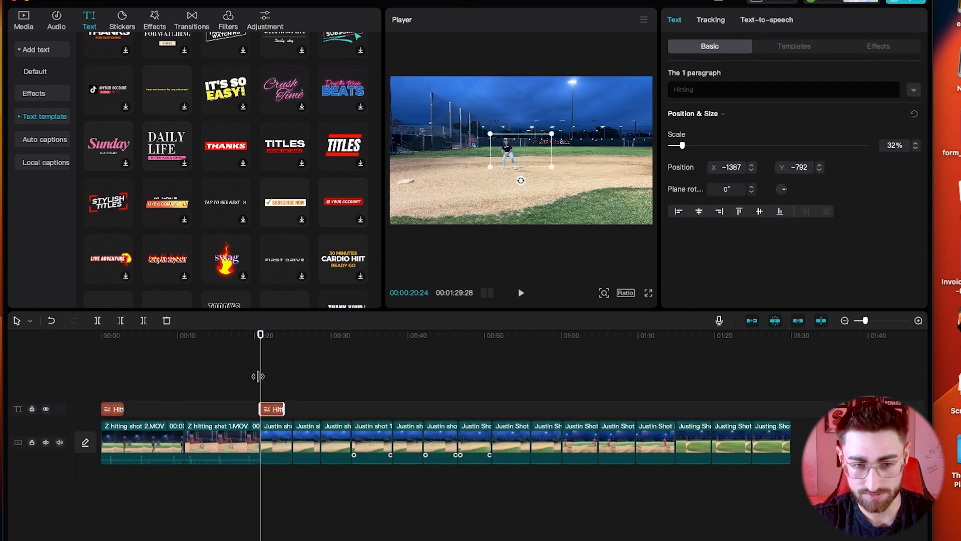
pyautogui.click(710, 95)
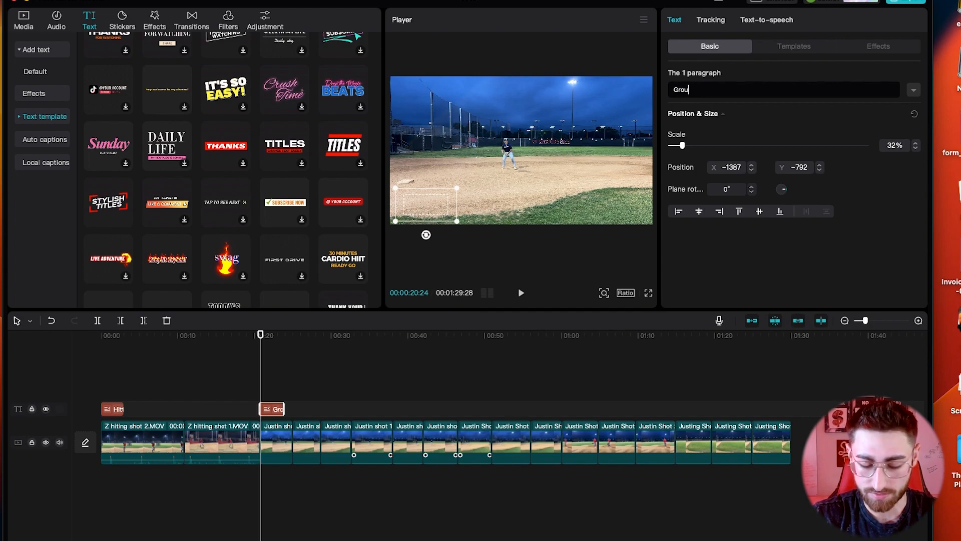
pyautogui.click(292, 345)
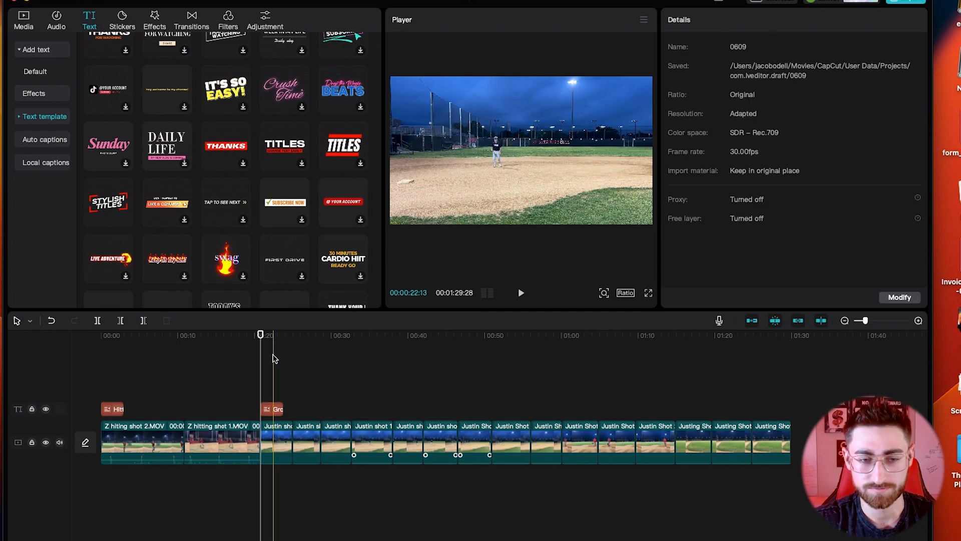
# Step: Select the Grounders title and expand its font and spacing settings in the Text panel
pyautogui.click(270, 410)
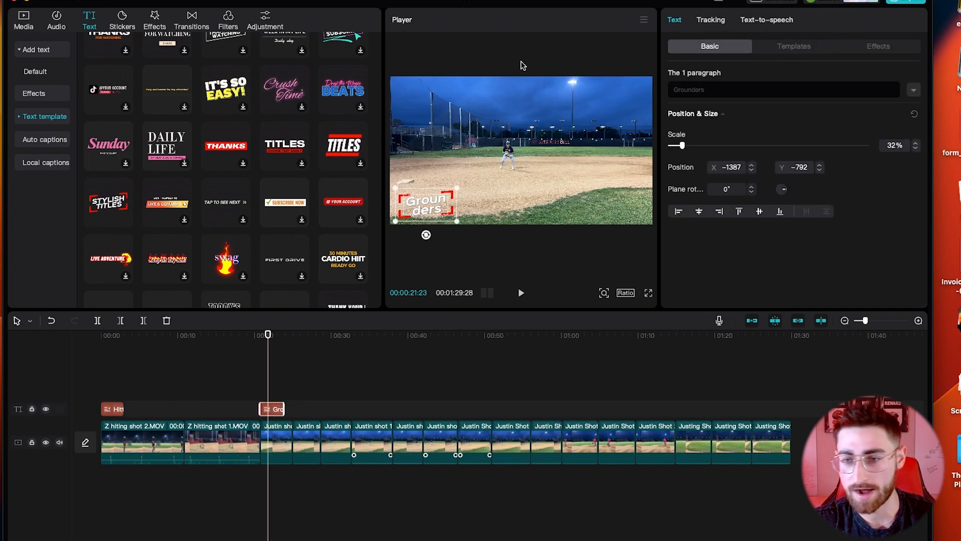
pyautogui.click(713, 24)
pyautogui.click(680, 23)
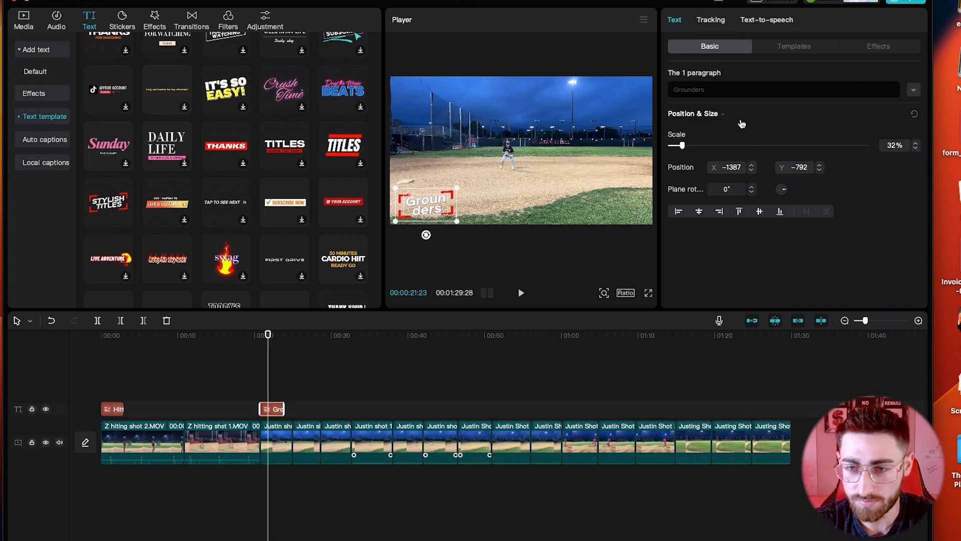
pyautogui.click(913, 92)
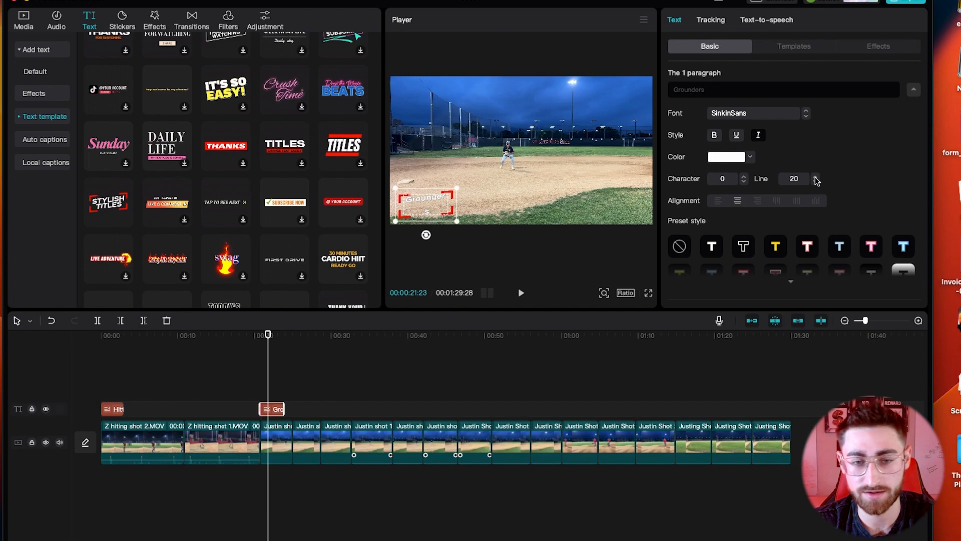
# Step: Paste a copy of the Hitting title at about 01:00 for the Across drill
pyautogui.click(275, 371)
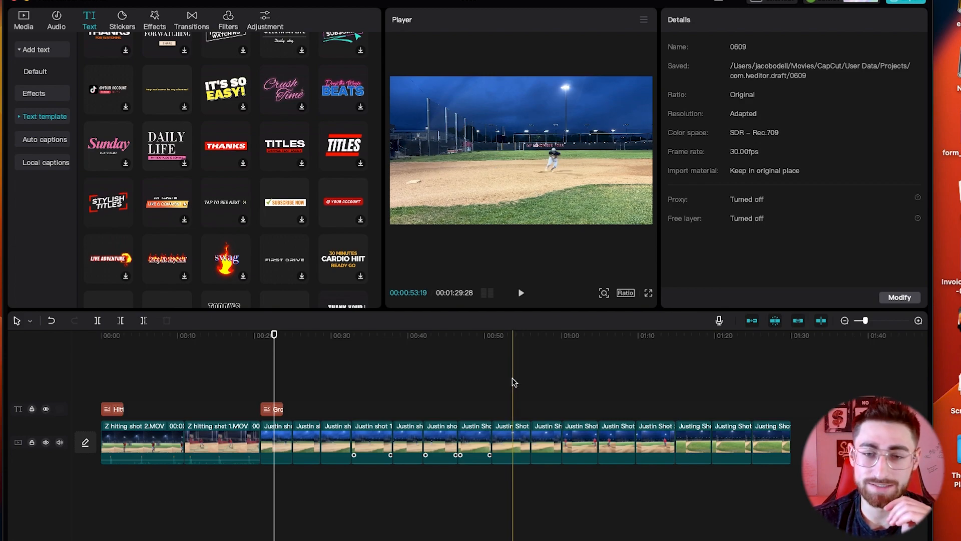
pyautogui.click(563, 399)
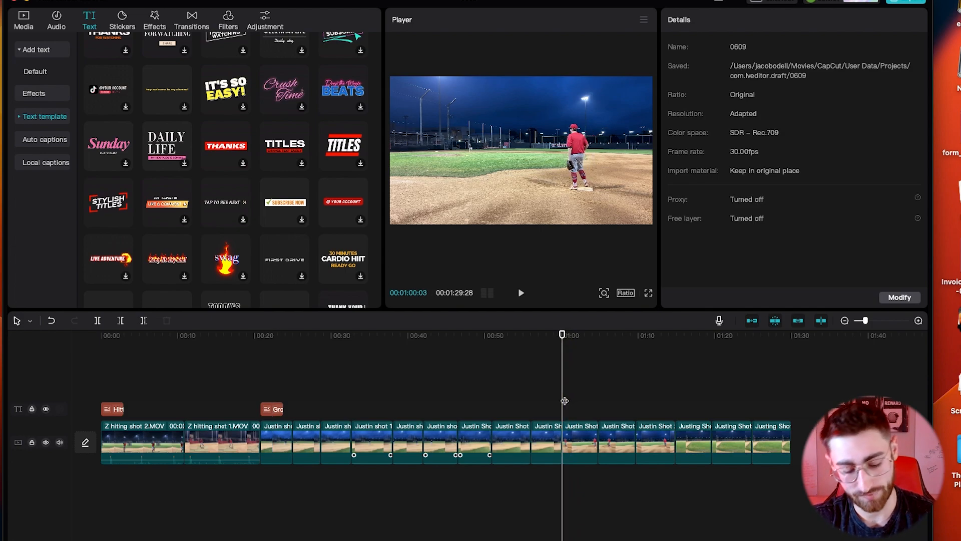
pyautogui.press('cmd+v')
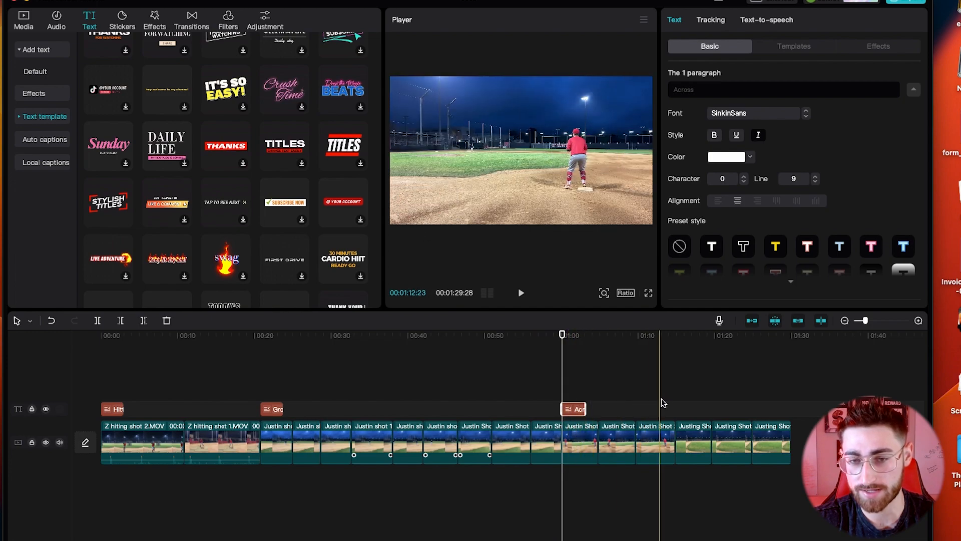
# Step: Paste another title copy at 01:14 and retitle it for the bunts drill
pyautogui.click(677, 403)
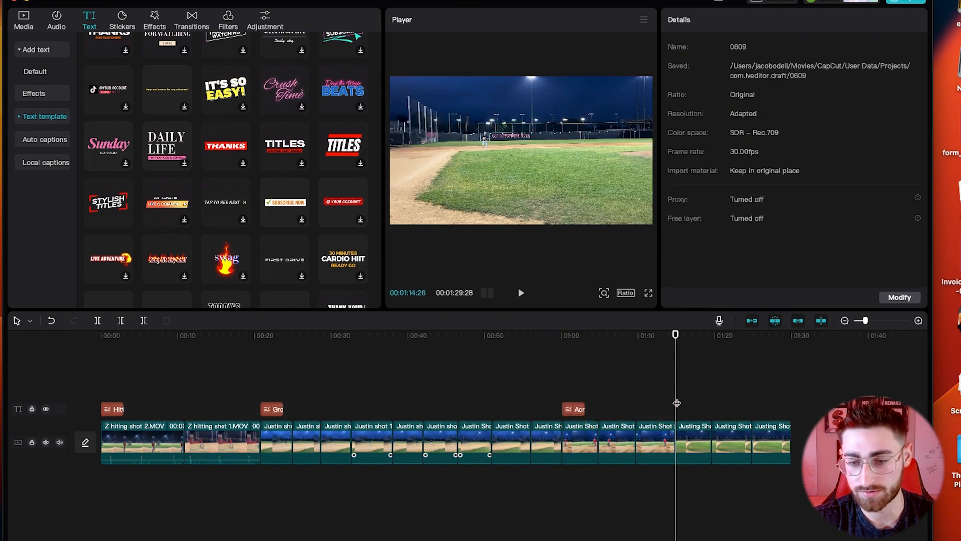
pyautogui.press('super+b')
pyautogui.press('super+v')
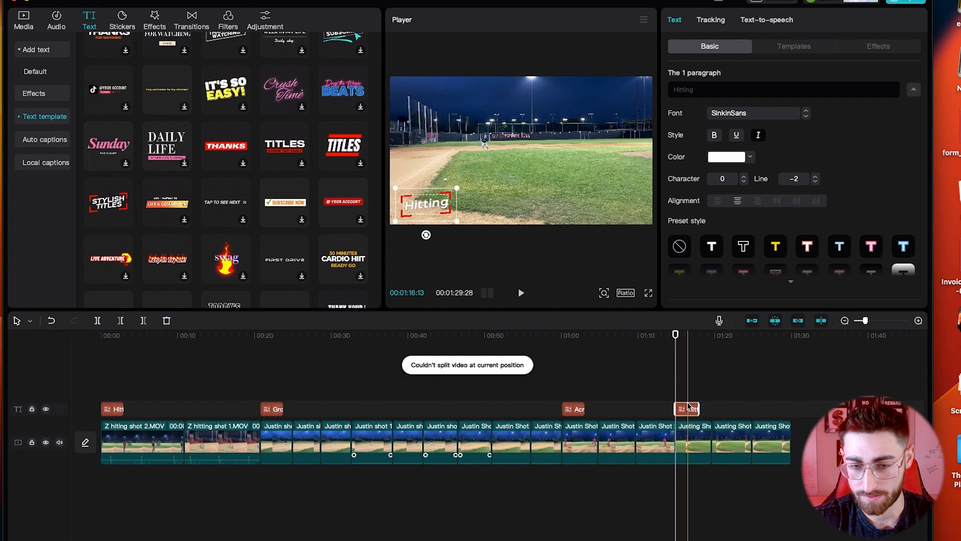
pyautogui.click(752, 84)
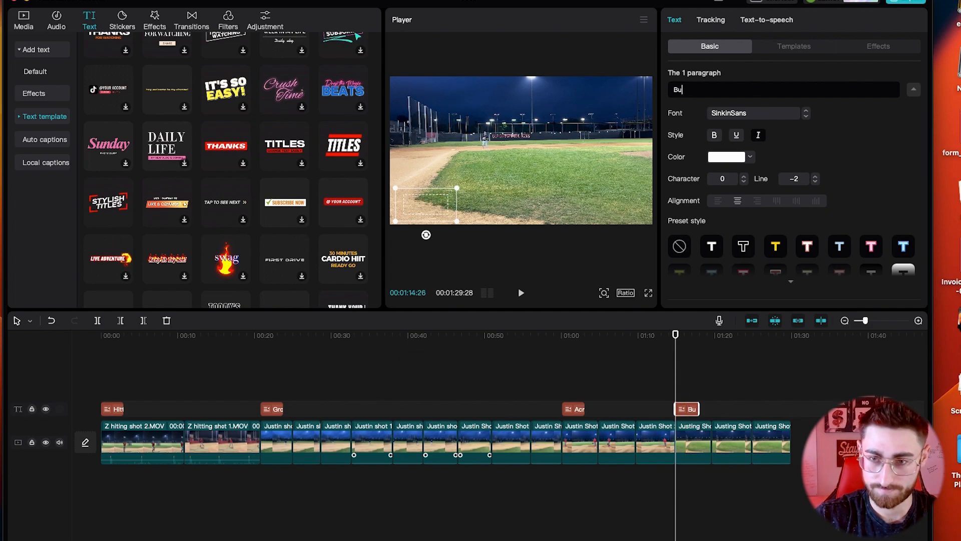
pyautogui.click(686, 381)
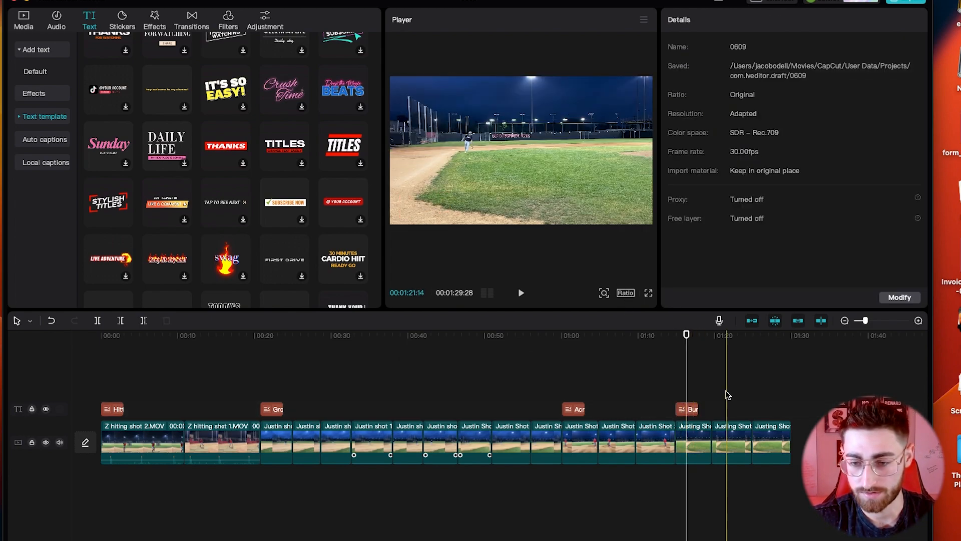
pyautogui.click(789, 413)
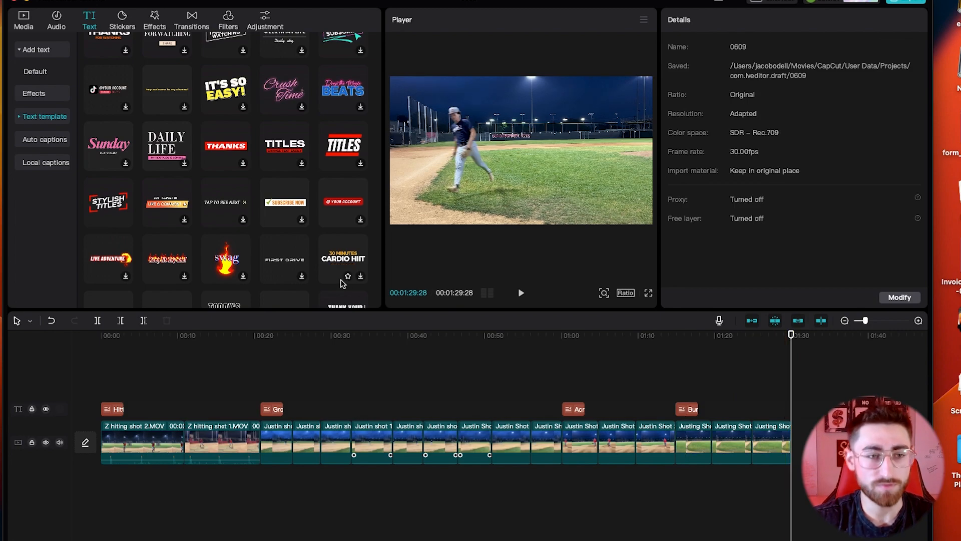
# Step: Add a Default text caption at the playhead and select its placeholder words
pyautogui.click(35, 71)
pyautogui.click(126, 95)
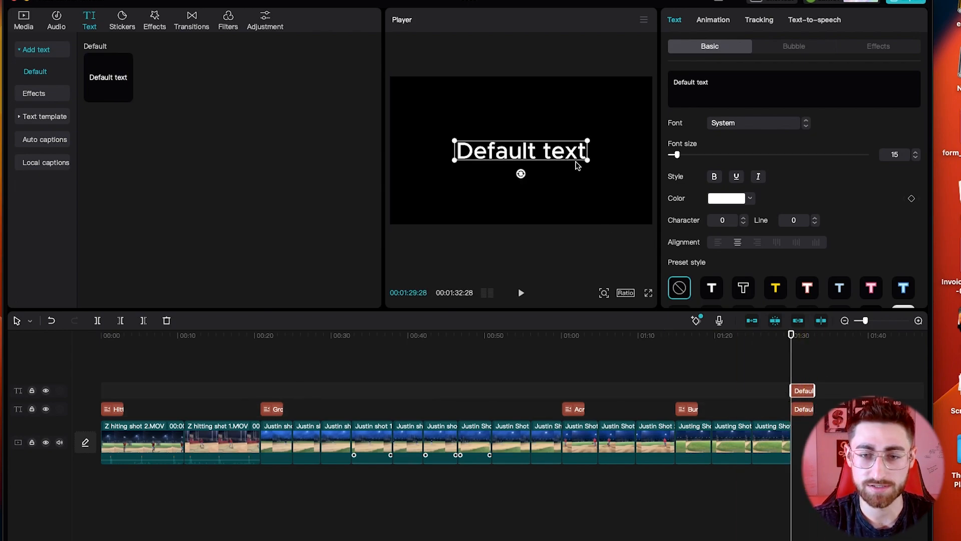
pyautogui.doubleClick(554, 155)
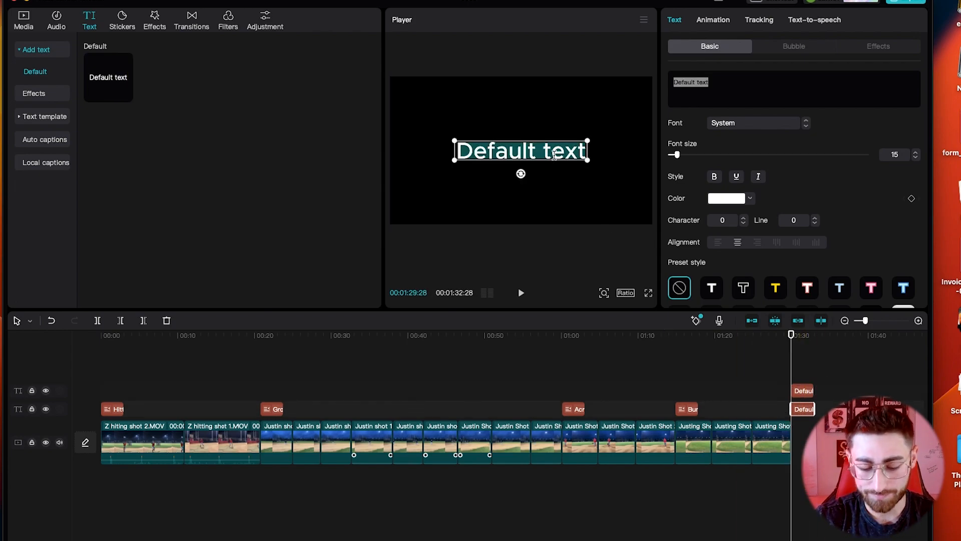
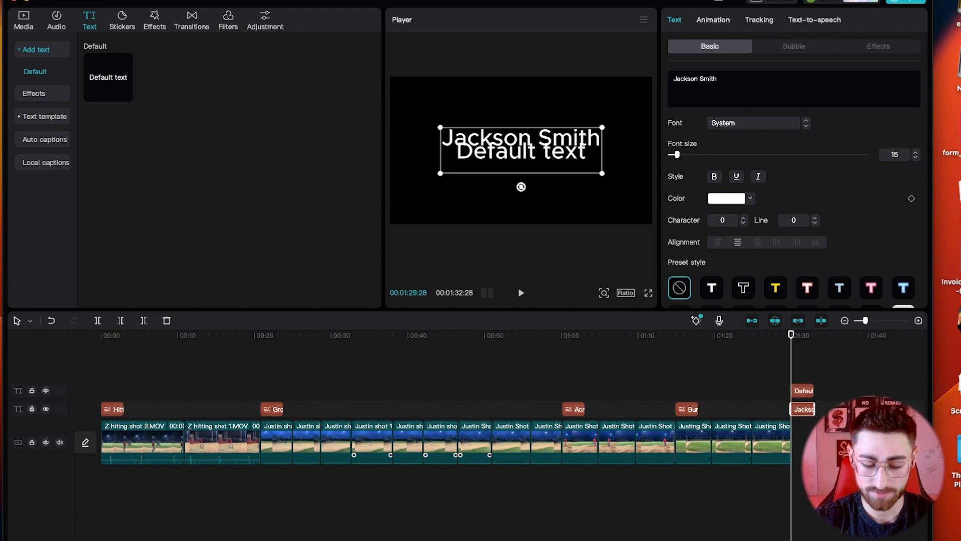
# Step: Type the player's name, 5'9", 180lb and Sophmore on four separate lines
pyautogui.press('Return')
pyautogui.write('5\'9"')
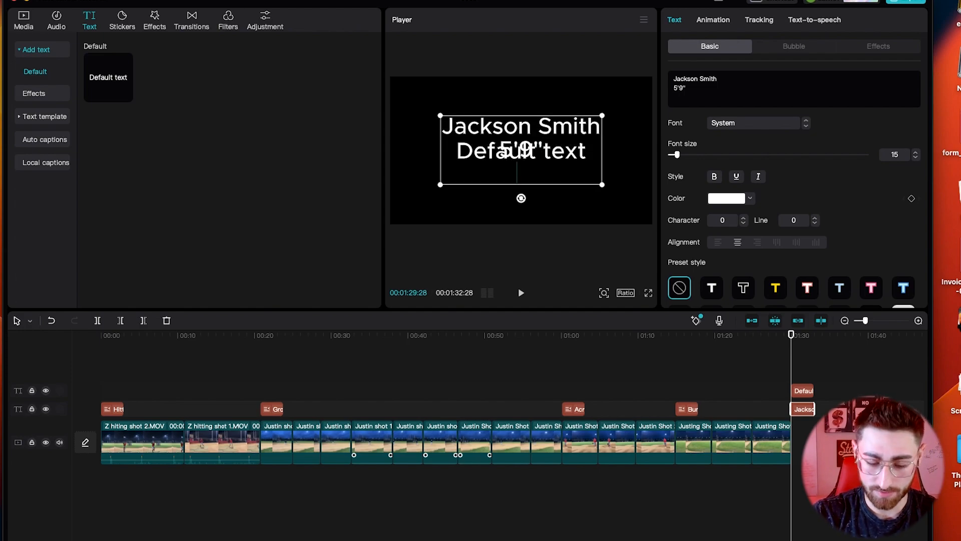
pyautogui.press('Return')
pyautogui.write('180lb')
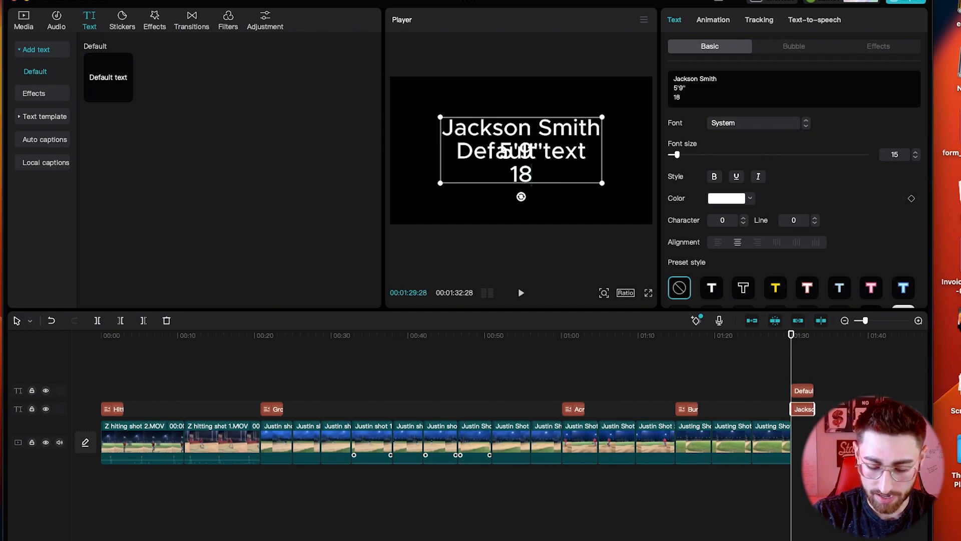
pyautogui.press('Return')
pyautogui.write('sopmo')
pyautogui.press('BackSpace')
pyautogui.press('BackSpace')
pyautogui.press('BackSpace')
pyautogui.press('BackSpace')
pyautogui.press('BackSpace')
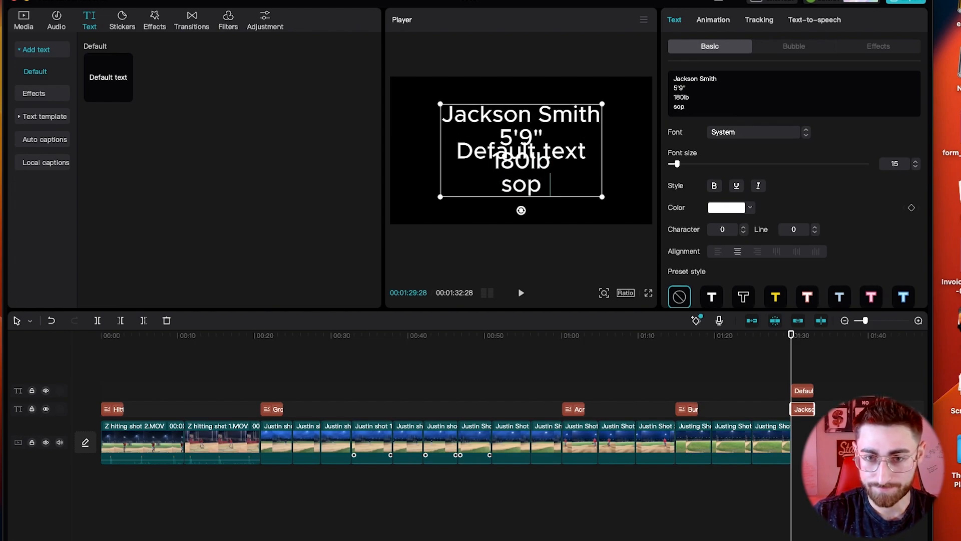
pyautogui.write('Sophmore')
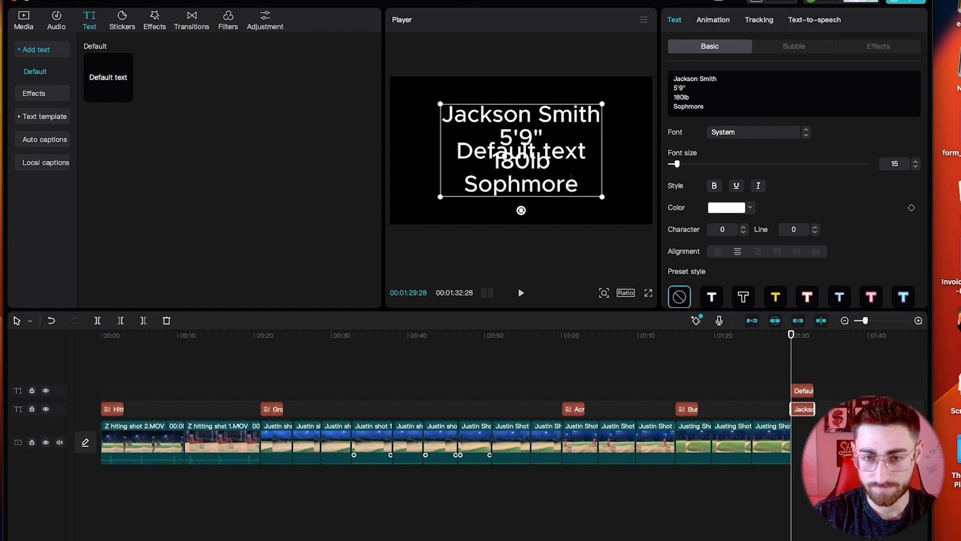
pyautogui.press('Return')
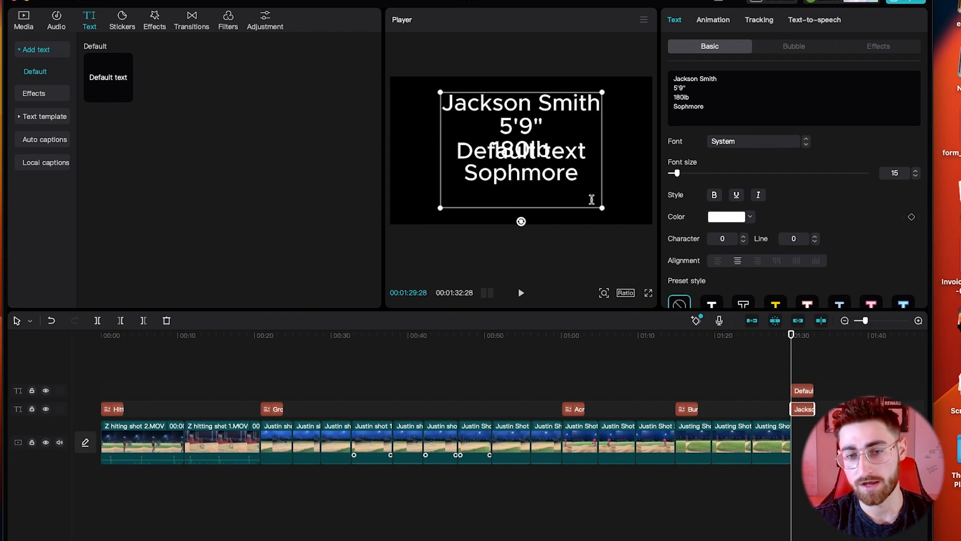
pyautogui.press('BackSpace')
# Step: Shrink the player stat caption and move it up toward the top of the frame
pyautogui.moveTo(603, 200); pyautogui.dragTo(571, 181)
pyautogui.click(559, 113)
pyautogui.click(540, 139)
pyautogui.click(531, 116)
pyautogui.click(522, 139)
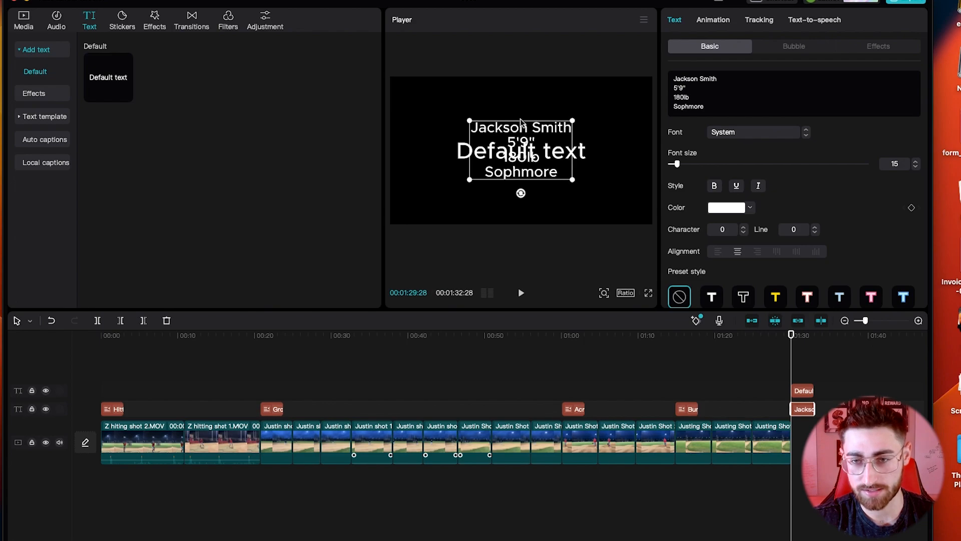
pyautogui.moveTo(521, 122); pyautogui.dragTo(523, 109)
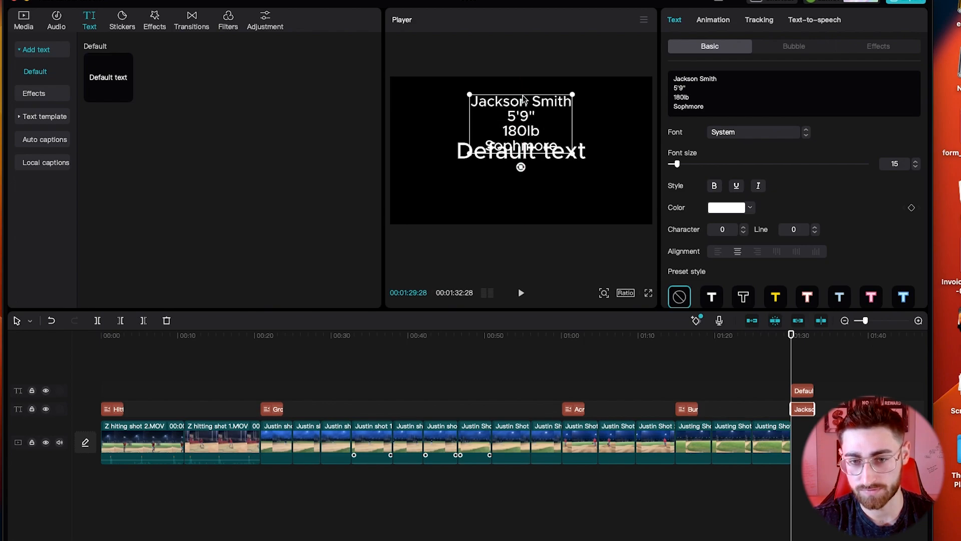
# Step: Move the leftover Default text below the stats and retype it as 'Coaches infromation', 'Our phone', 'Check email for link'
pyautogui.click(569, 157)
pyautogui.moveTo(578, 154); pyautogui.dragTo(574, 176)
pyautogui.doubleClick(574, 176)
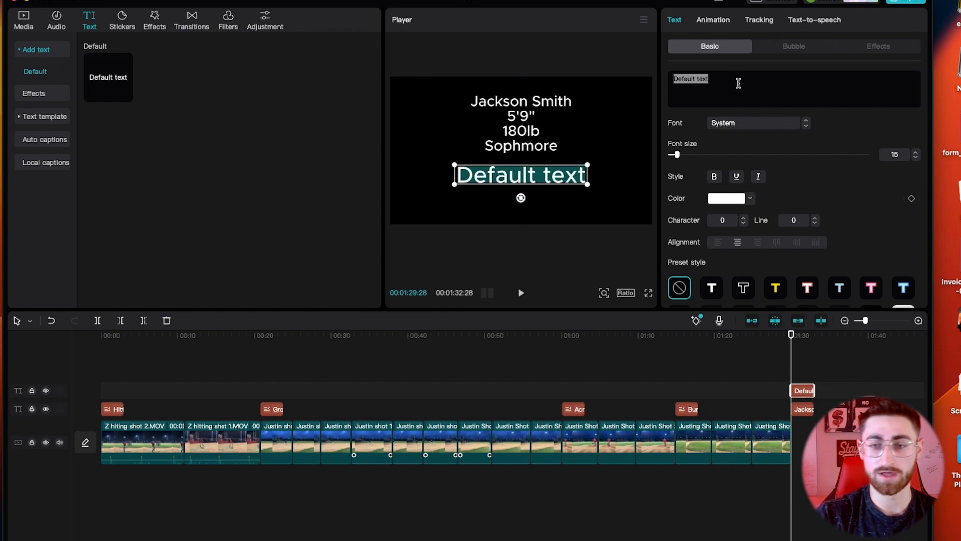
pyautogui.write('Coaches')
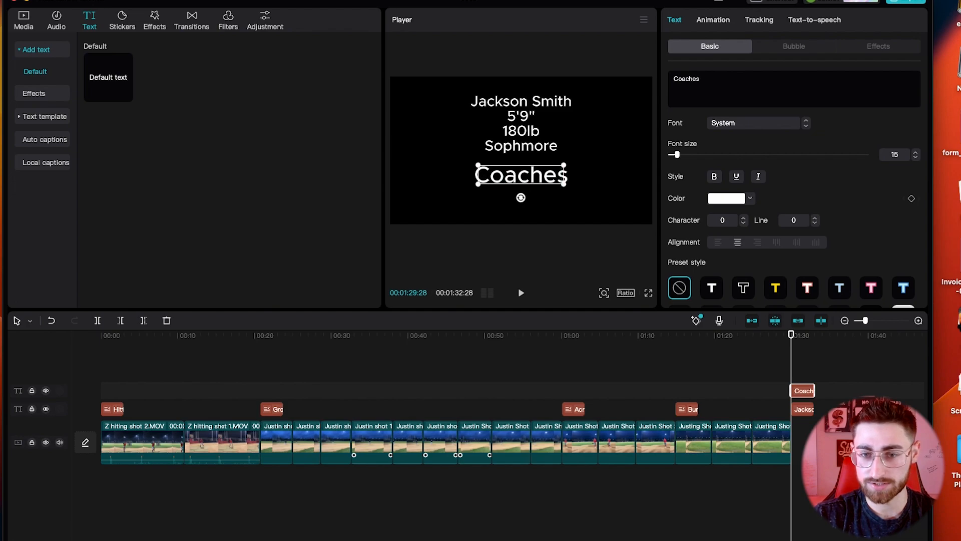
pyautogui.write(' infromation')
pyautogui.press('Return')
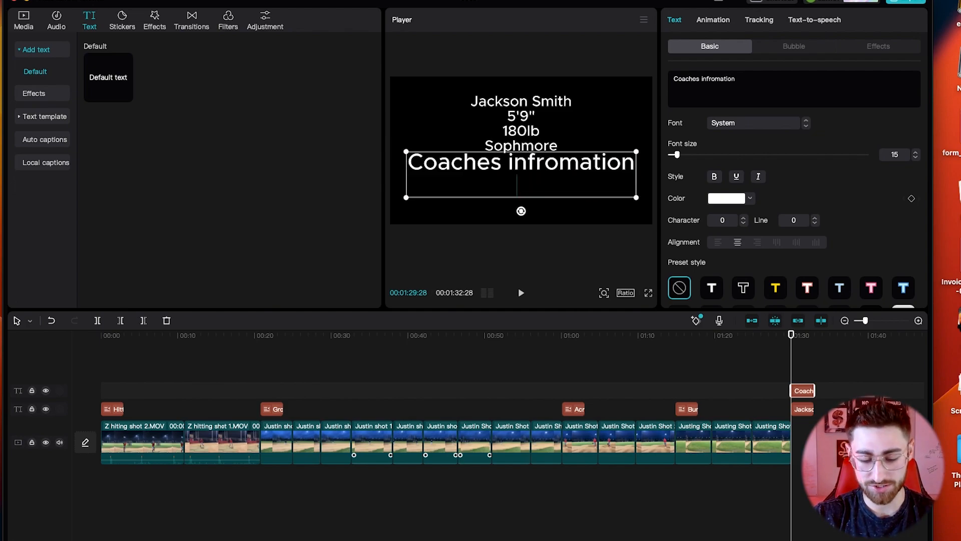
pyautogui.write('Our phone')
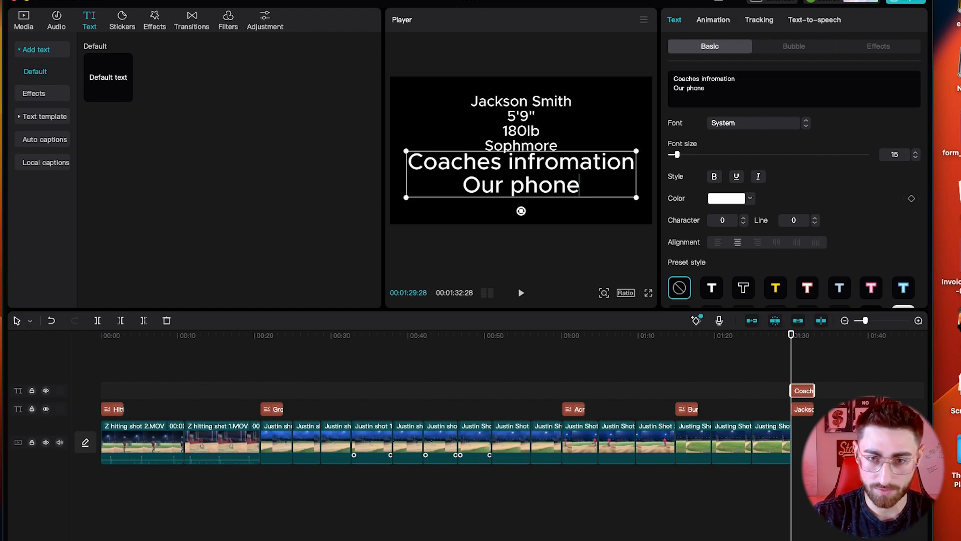
pyautogui.press('Return')
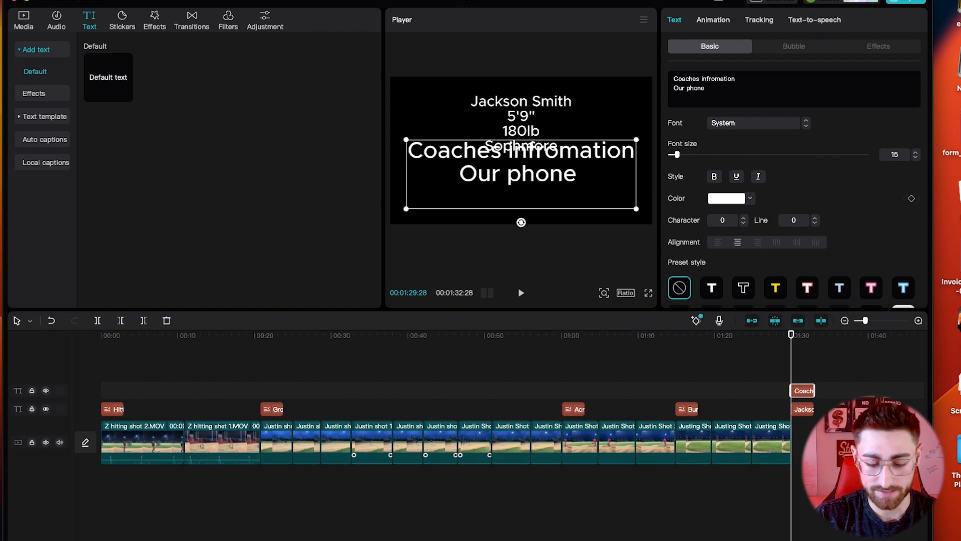
pyautogui.write('Links')
pyautogui.press('BackSpace')
pyautogui.press('BackSpace')
pyautogui.press('BackSpace')
pyautogui.press('BackSpace')
pyautogui.press('BackSpace')
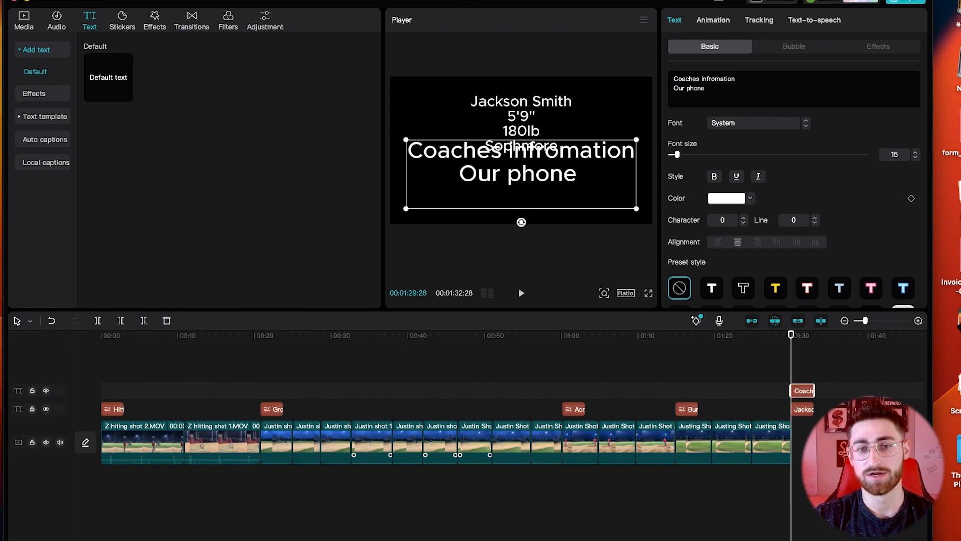
pyautogui.write('Check')
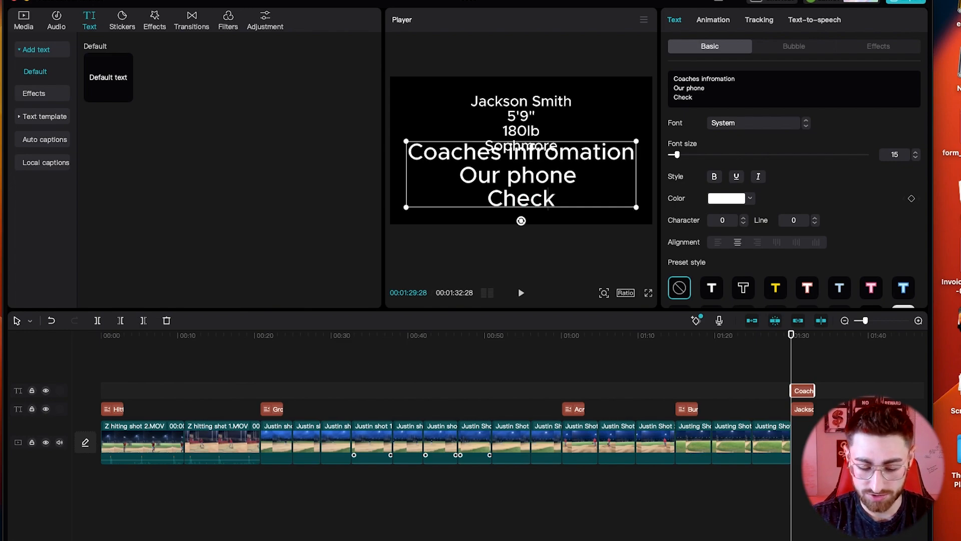
pyautogui.write(' email for link')
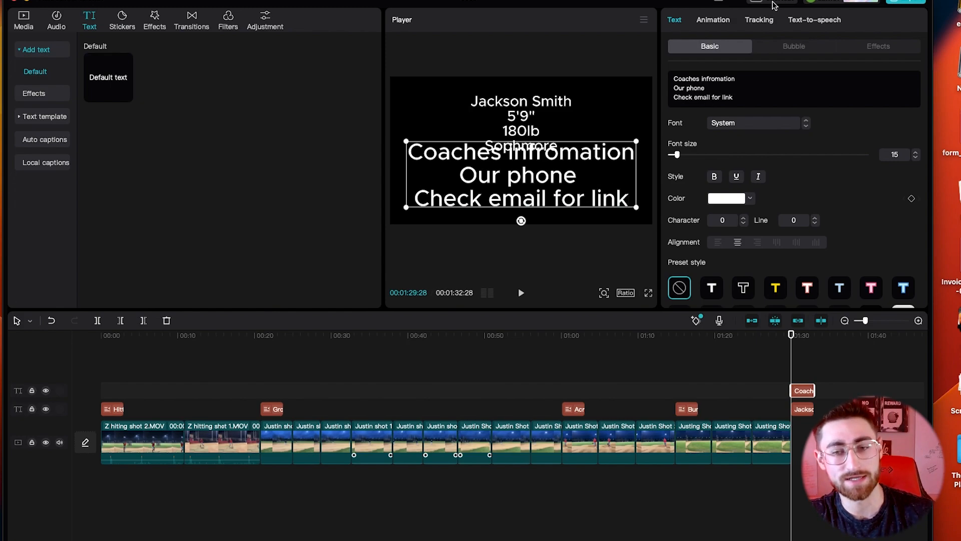
# Step: Shrink the coaches text box and nudge it into place below the player details
pyautogui.moveTo(635, 143); pyautogui.dragTo(583, 169)
pyautogui.click(633, 169)
pyautogui.click(543, 172)
pyautogui.click(541, 190)
pyautogui.click(540, 183)
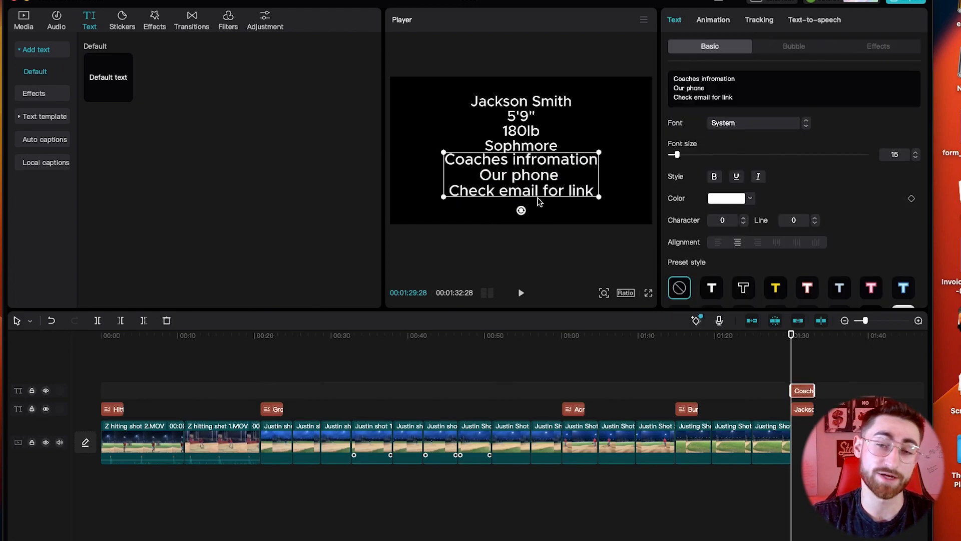
pyautogui.click(419, 150)
pyautogui.click(512, 171)
pyautogui.moveTo(517, 159)
pyautogui.mouseDown()
pyautogui.moveTo(517, 192)
pyautogui.moveTo(518, 142)
pyautogui.moveTo(517, 154)
pyautogui.mouseUp()
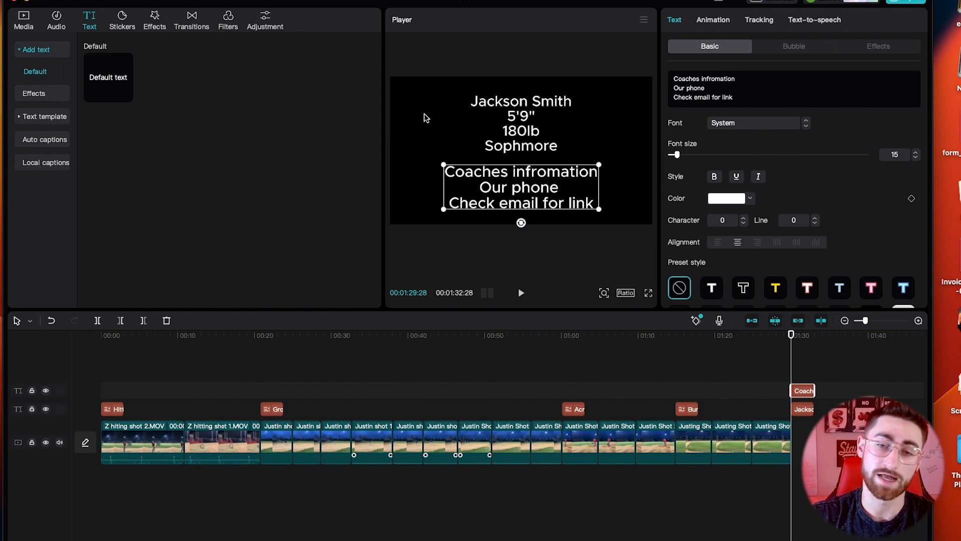
# Step: Paste a copy of the player stat card at 00:00, extend it to about 0:11, and shrink it into the top-right
pyautogui.click(533, 125)
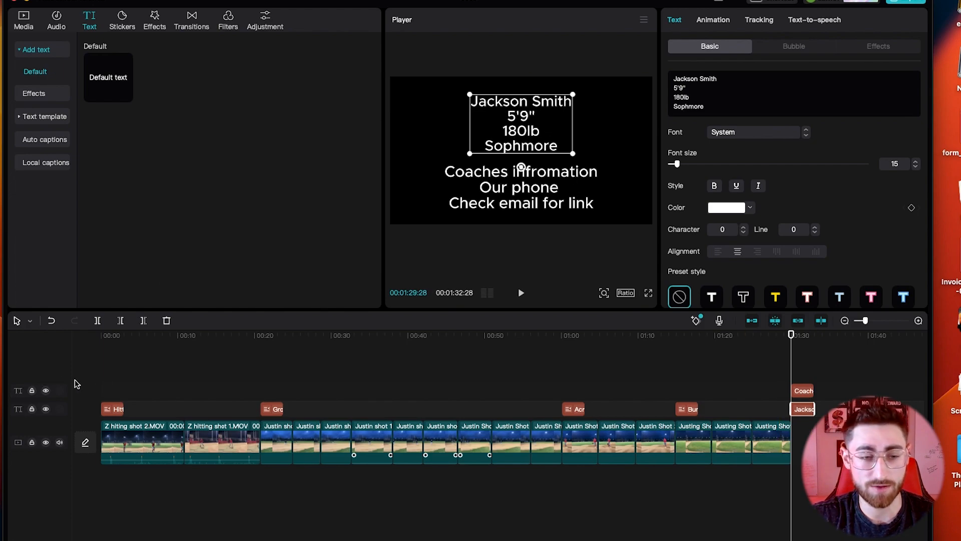
pyautogui.click(90, 337)
pyautogui.hotkey('ctrl', 'v')
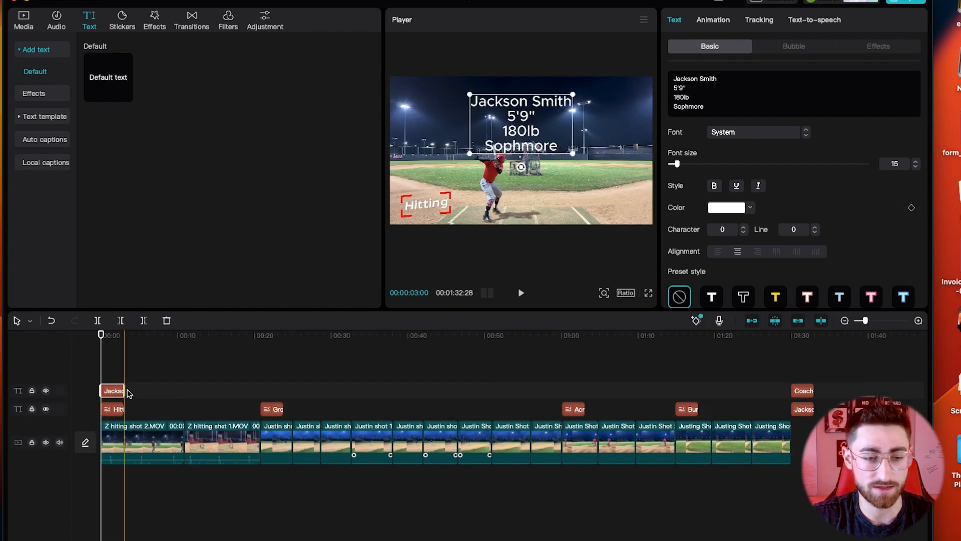
pyautogui.moveTo(124, 390); pyautogui.dragTo(185, 395)
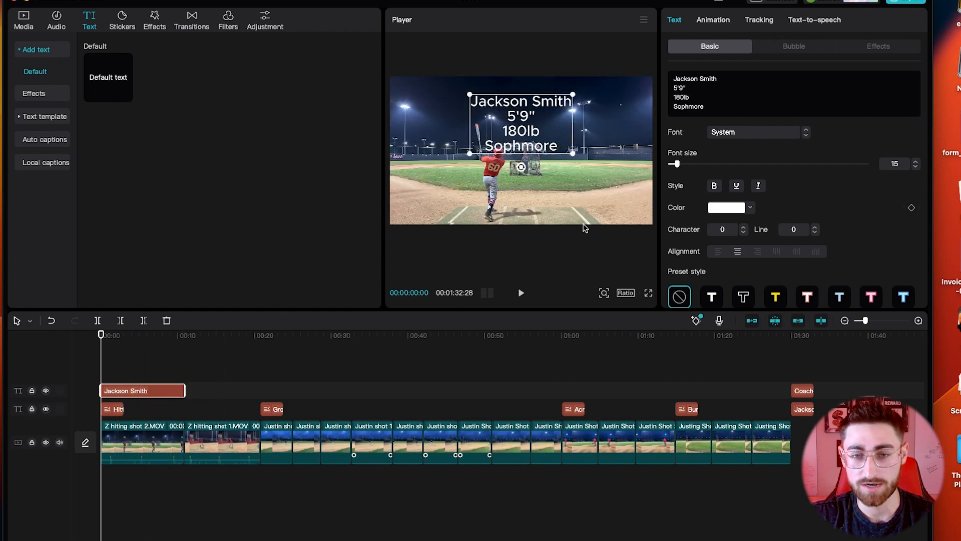
pyautogui.moveTo(574, 95); pyautogui.dragTo(624, 101)
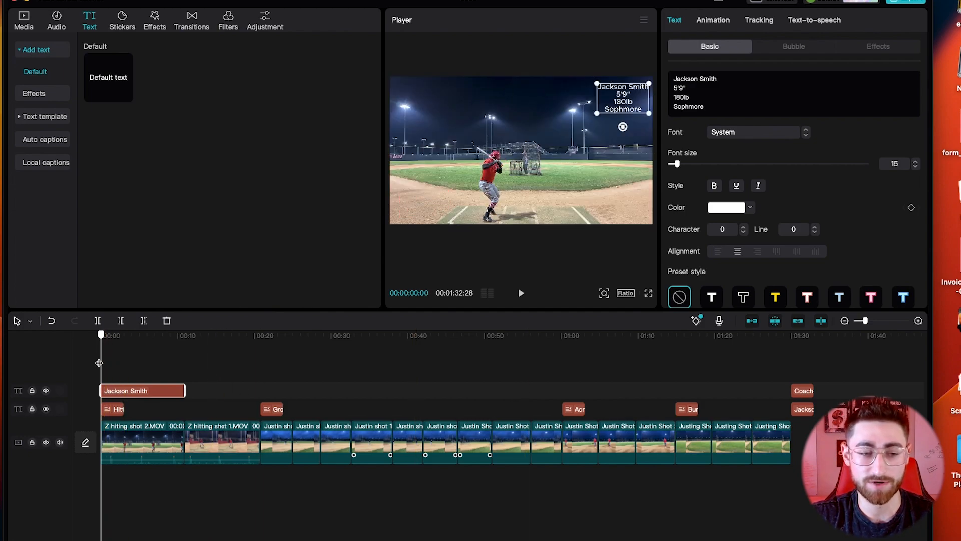
pyautogui.press('space')
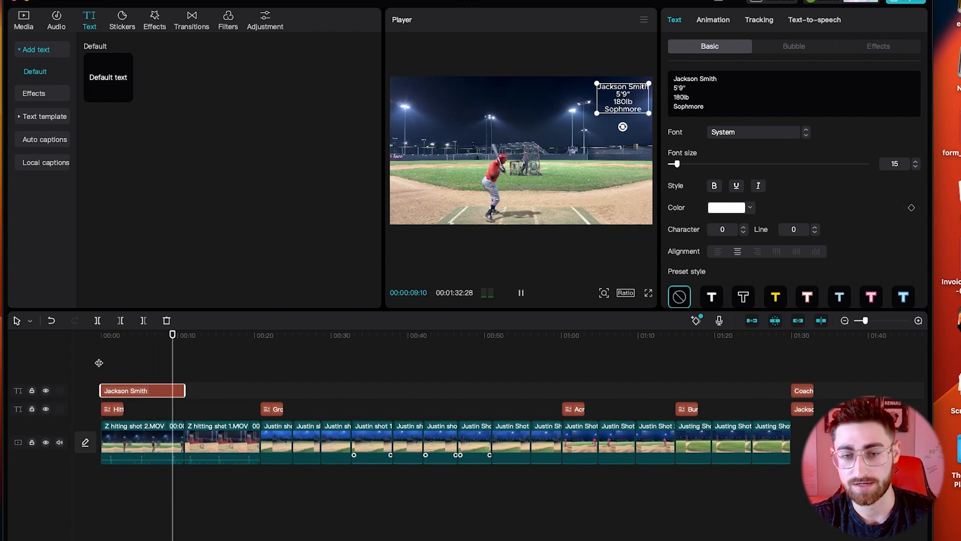
pyautogui.press('space')
# Step: Search the Audio music library for 'lofi', correcting the mistyped 'loofi'
pyautogui.click(244, 366)
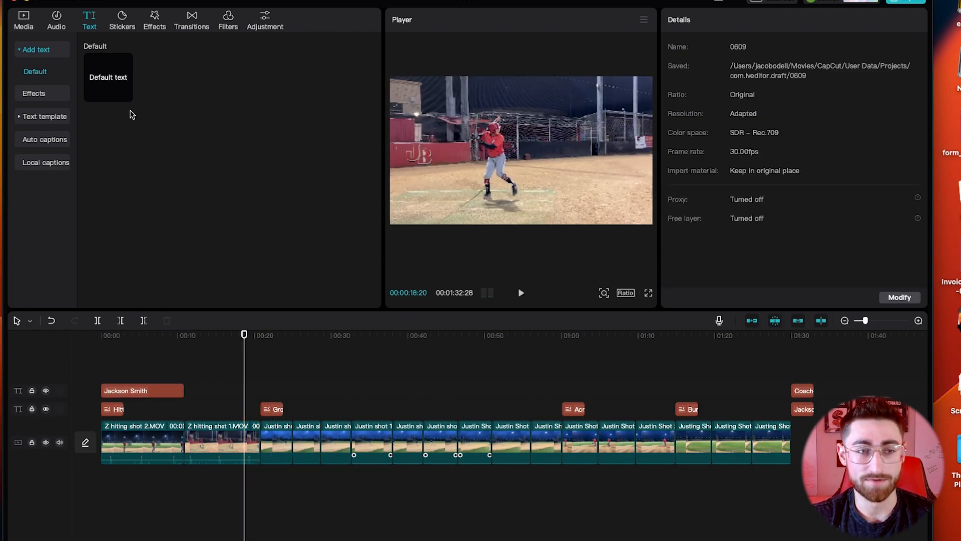
pyautogui.click(52, 23)
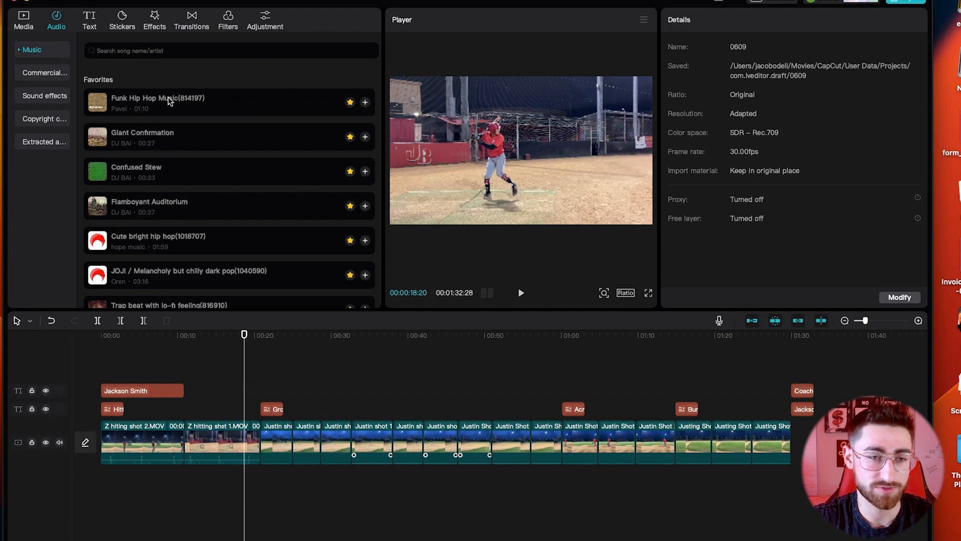
pyautogui.click(112, 51)
pyautogui.write('loofi')
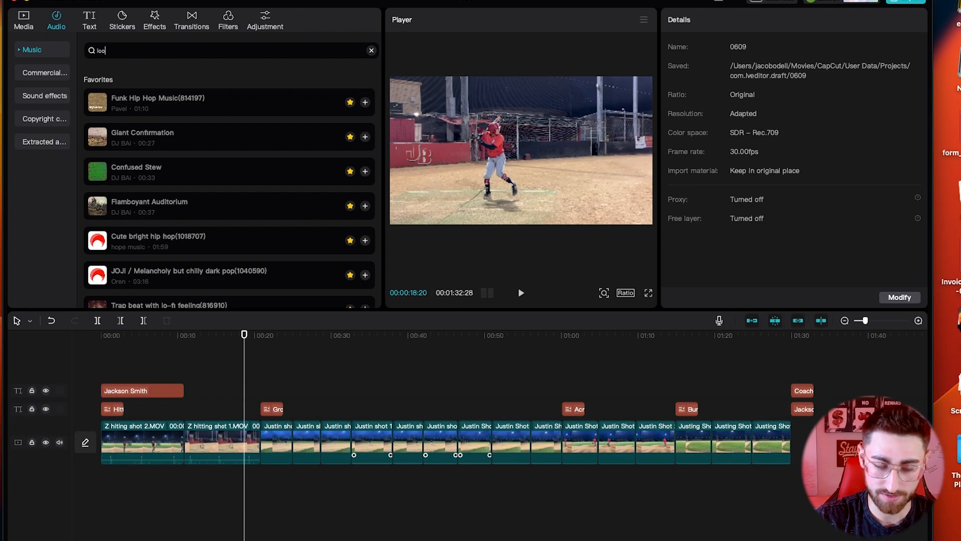
pyautogui.press('Return')
pyautogui.doubleClick(131, 51)
pyautogui.press('BackSpace')
pyautogui.write('lofi')
pyautogui.press('Return')
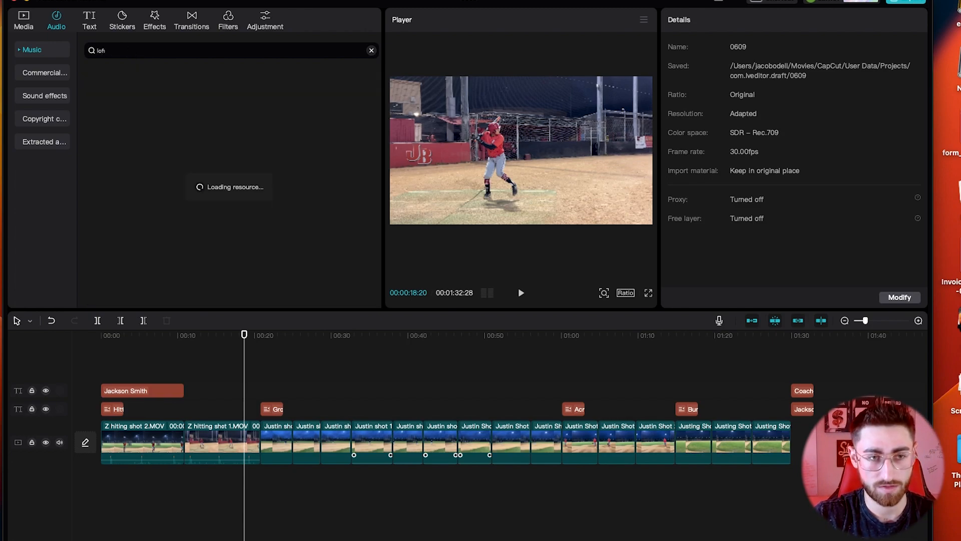
# Step: Add the Calm (Lofi) track under the video and cut off the part past the video's end
pyautogui.moveTo(195, 83); pyautogui.dragTo(84, 489)
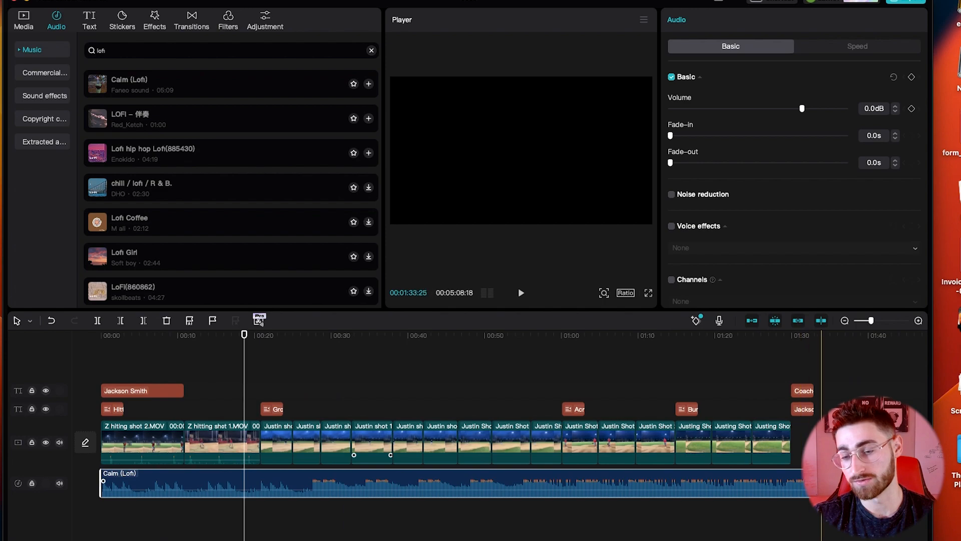
pyautogui.press('b')
pyautogui.click(814, 483)
pyautogui.press('a')
pyautogui.press('Delete')
# Step: Set the Calm (Lofi) music volume to -19.9 dB while previewing the level
pyautogui.click(792, 487)
pyautogui.moveTo(731, 109); pyautogui.dragTo(706, 111)
pyautogui.click(351, 379)
pyautogui.press('space')
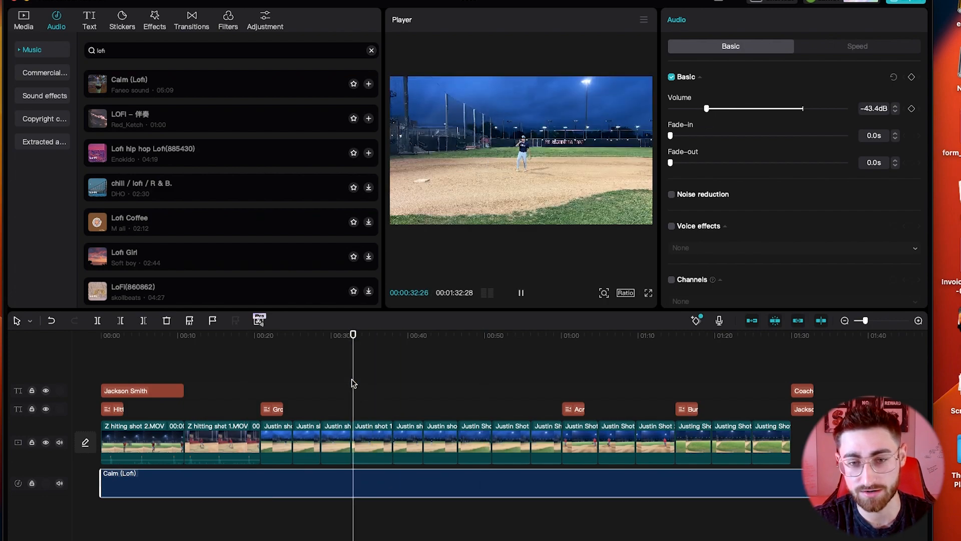
pyautogui.click(733, 109)
pyautogui.moveTo(746, 115); pyautogui.dragTo(758, 114)
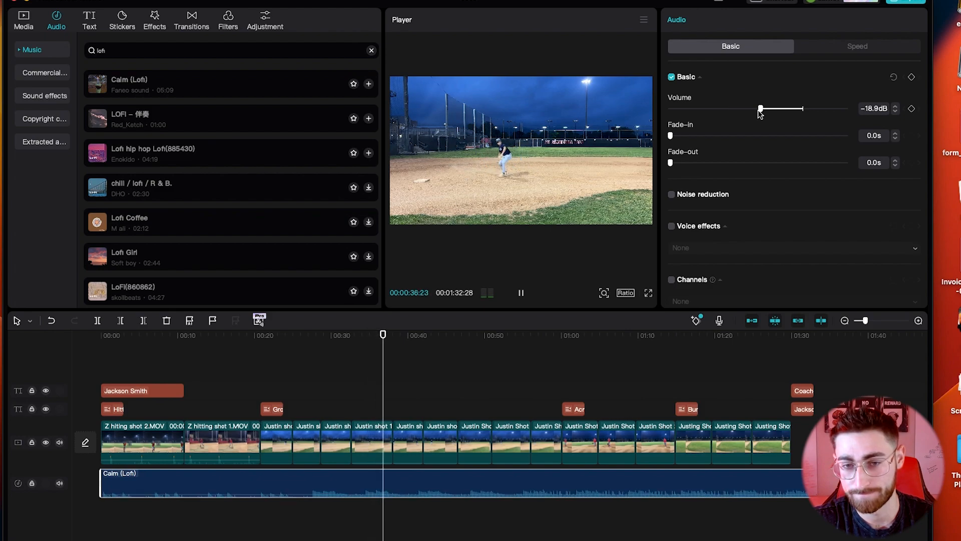
pyautogui.click(756, 109)
pyautogui.press('space')
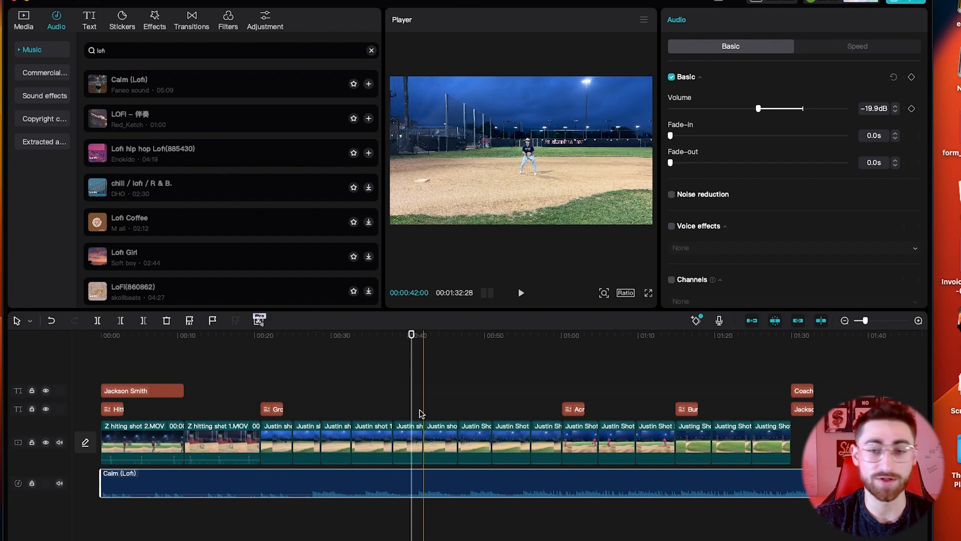
pyautogui.click(101, 349)
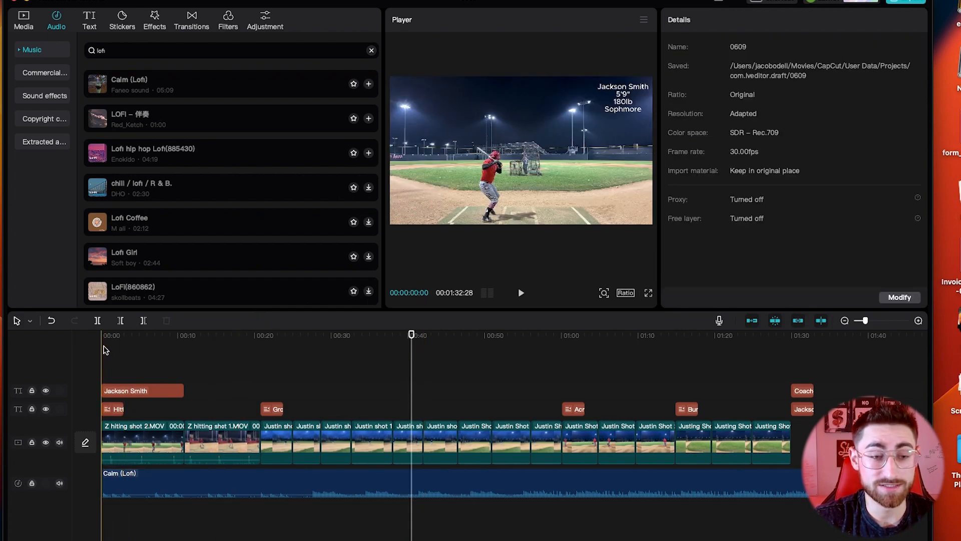
pyautogui.click(101, 342)
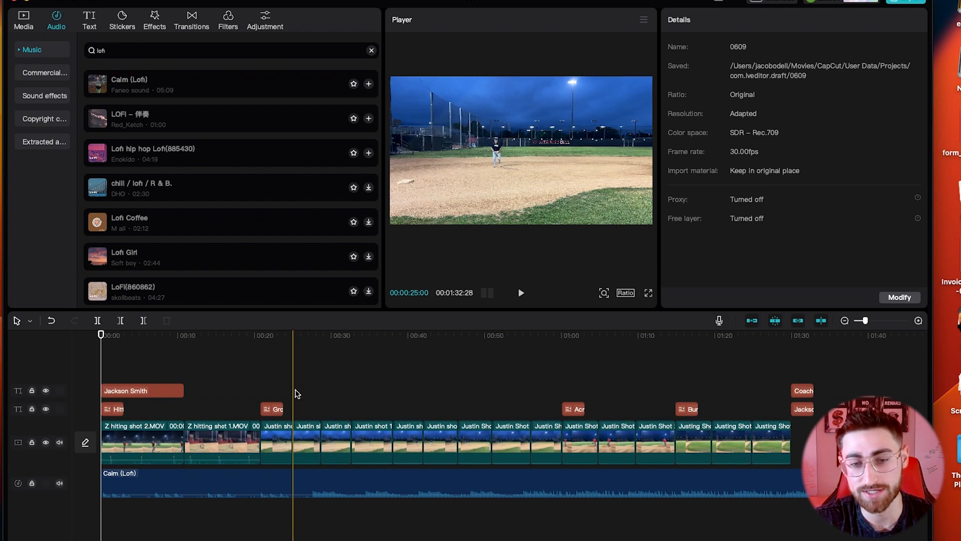
# Step: Try a Pass Through transition between the clips and preview it
pyautogui.click(192, 21)
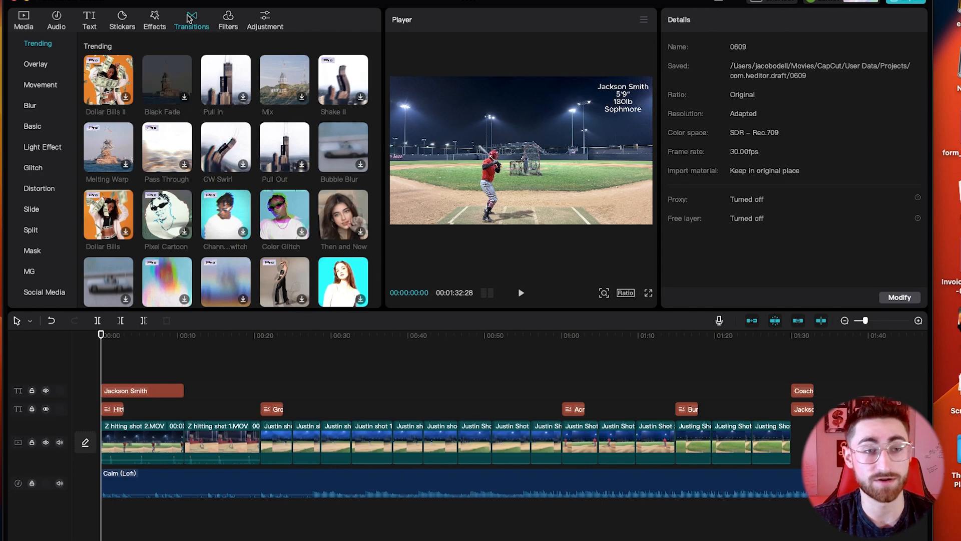
pyautogui.moveTo(187, 159)
pyautogui.mouseDown()
pyautogui.moveTo(168, 263)
pyautogui.moveTo(275, 445)
pyautogui.moveTo(260, 441)
pyautogui.mouseUp()
pyautogui.click(260, 389)
pyautogui.press('space')
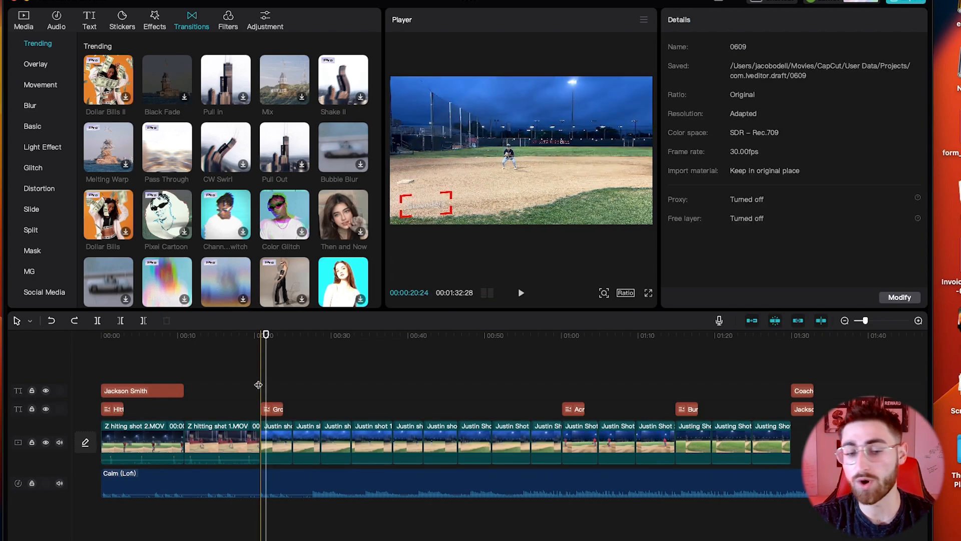
# Step: Place a 0.5s Black Fade between the hitting clip and the Grounders clip
pyautogui.click(250, 368)
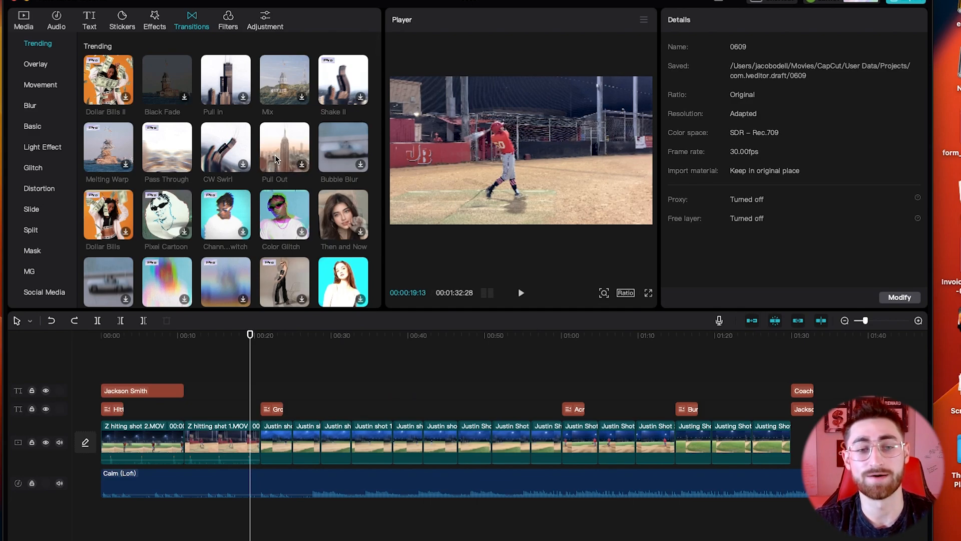
pyautogui.moveTo(167, 87); pyautogui.dragTo(259, 444)
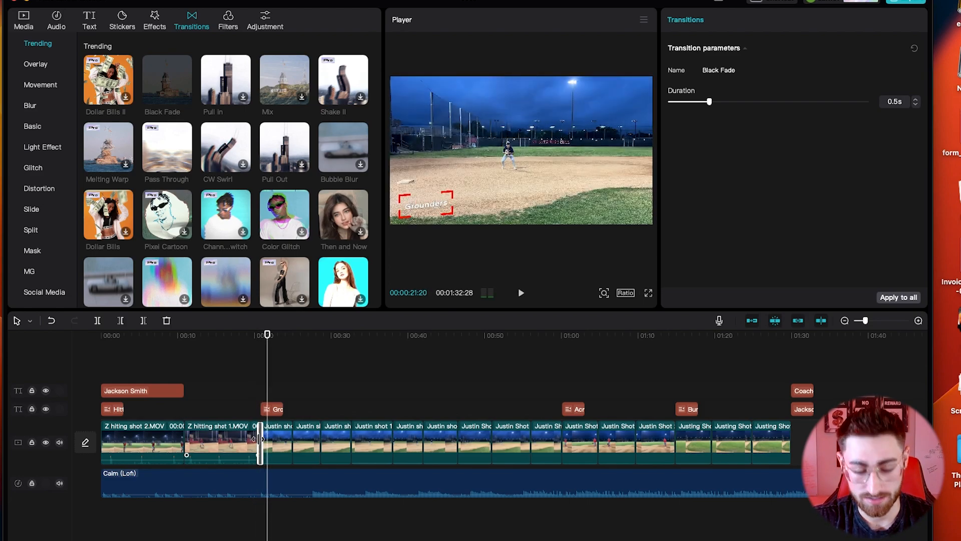
pyautogui.click(318, 399)
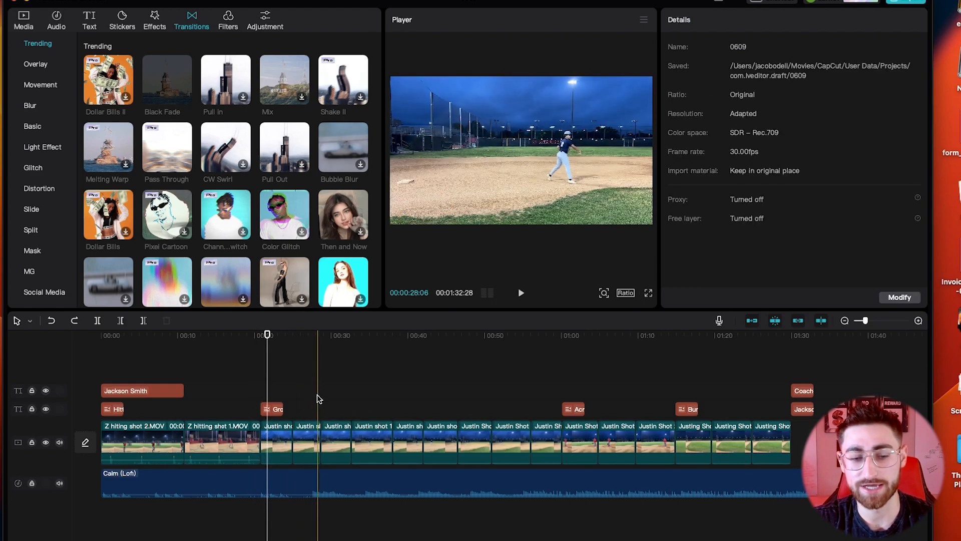